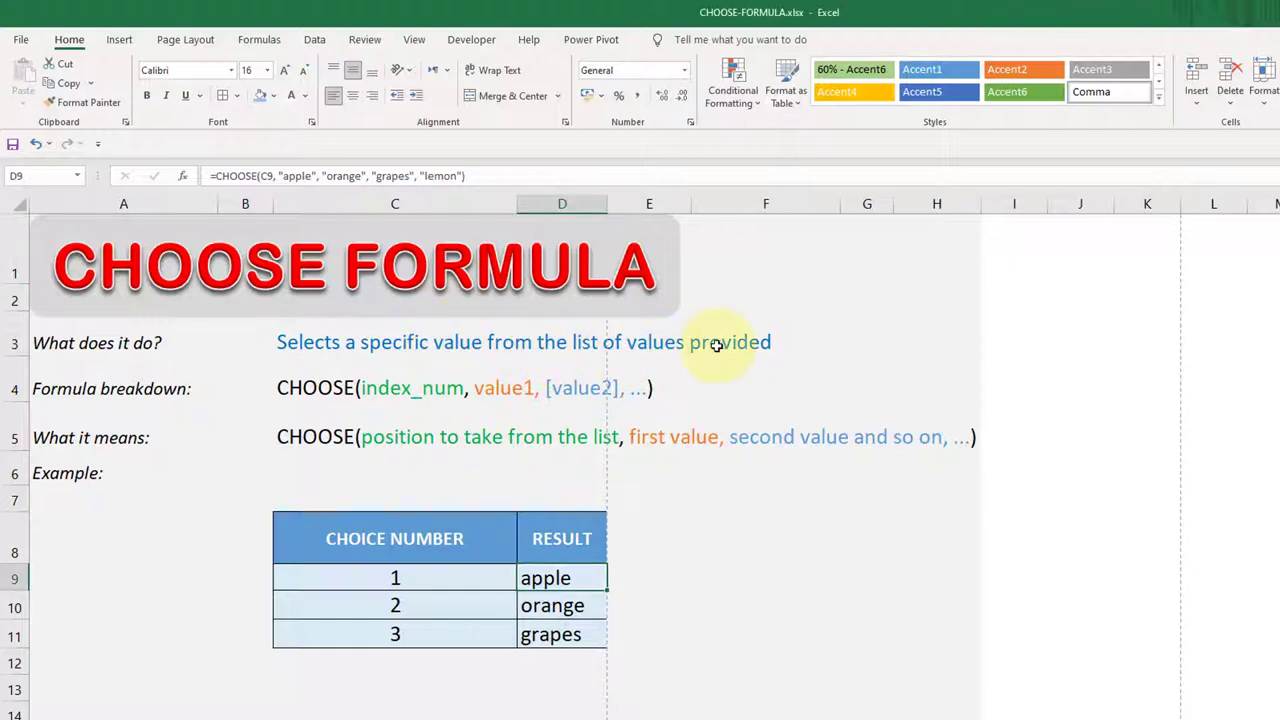
- Review the CHOOSE syntax in C4, its explanation in C5 and the example choice numbers in C9:C11
{"action": "left_click", "coordinate": [290, 392]}
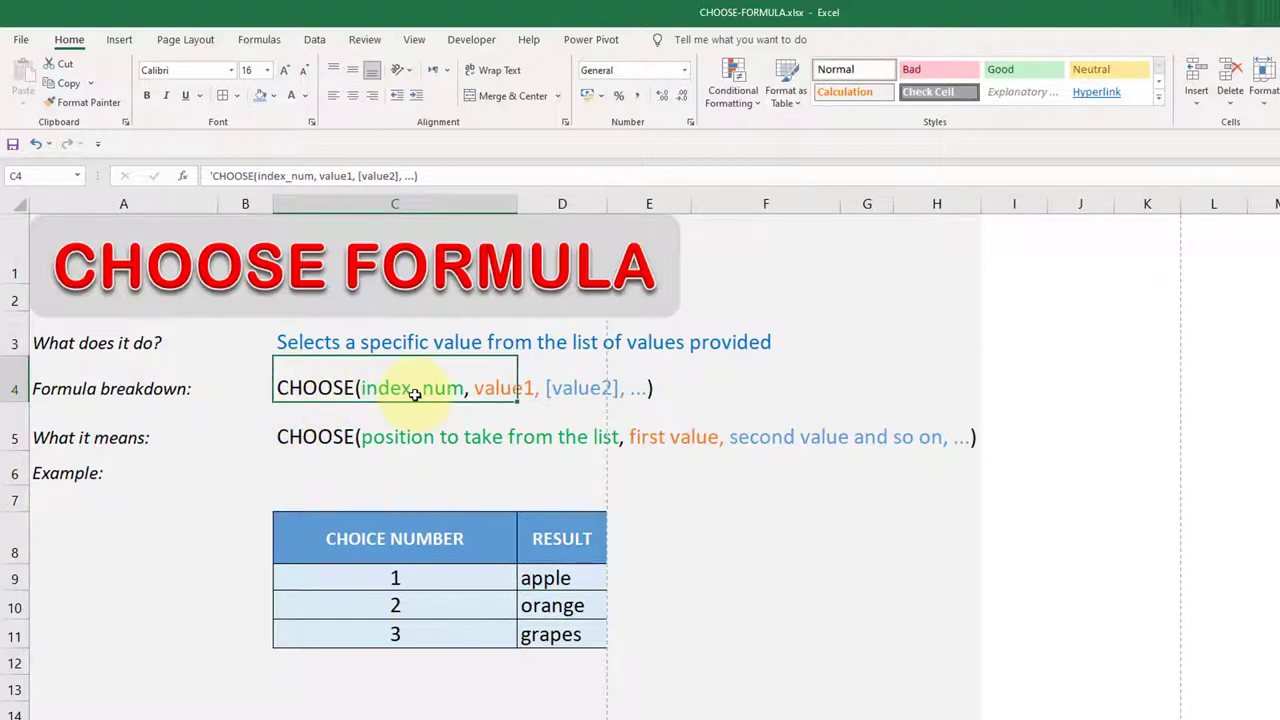
{"action": "left_click", "coordinate": [572, 392]}
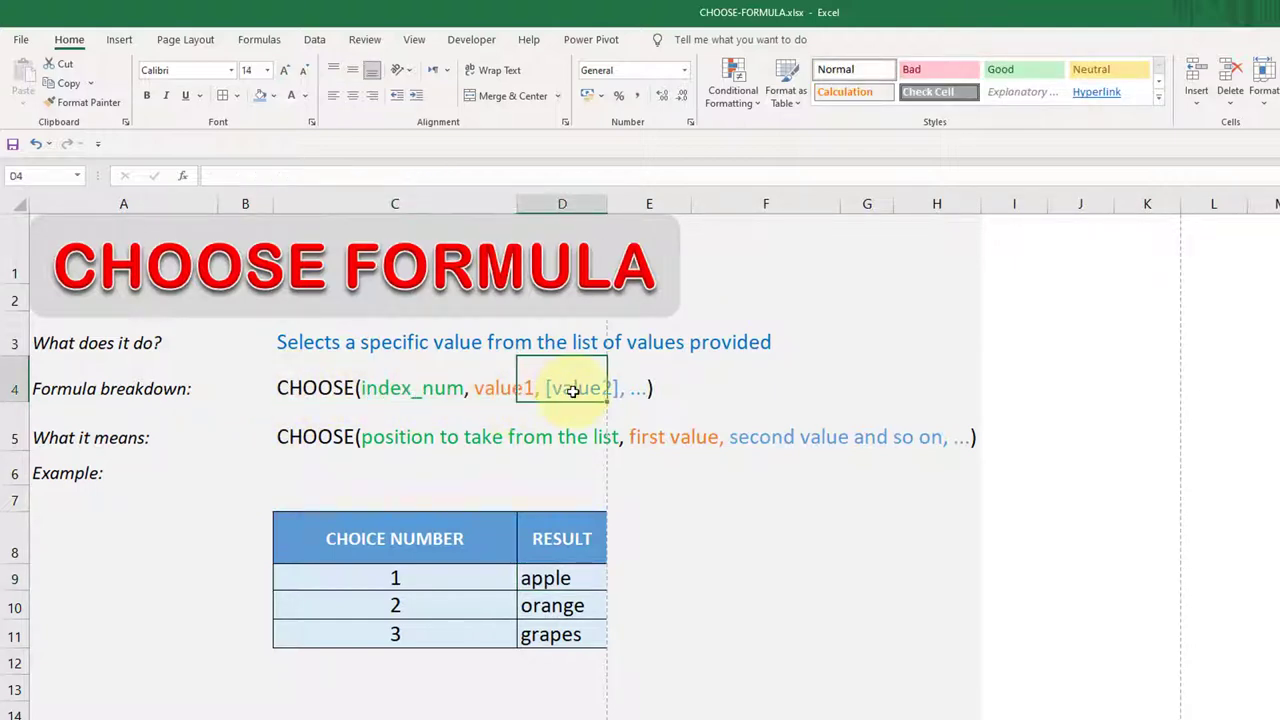
{"action": "left_click", "coordinate": [397, 440]}
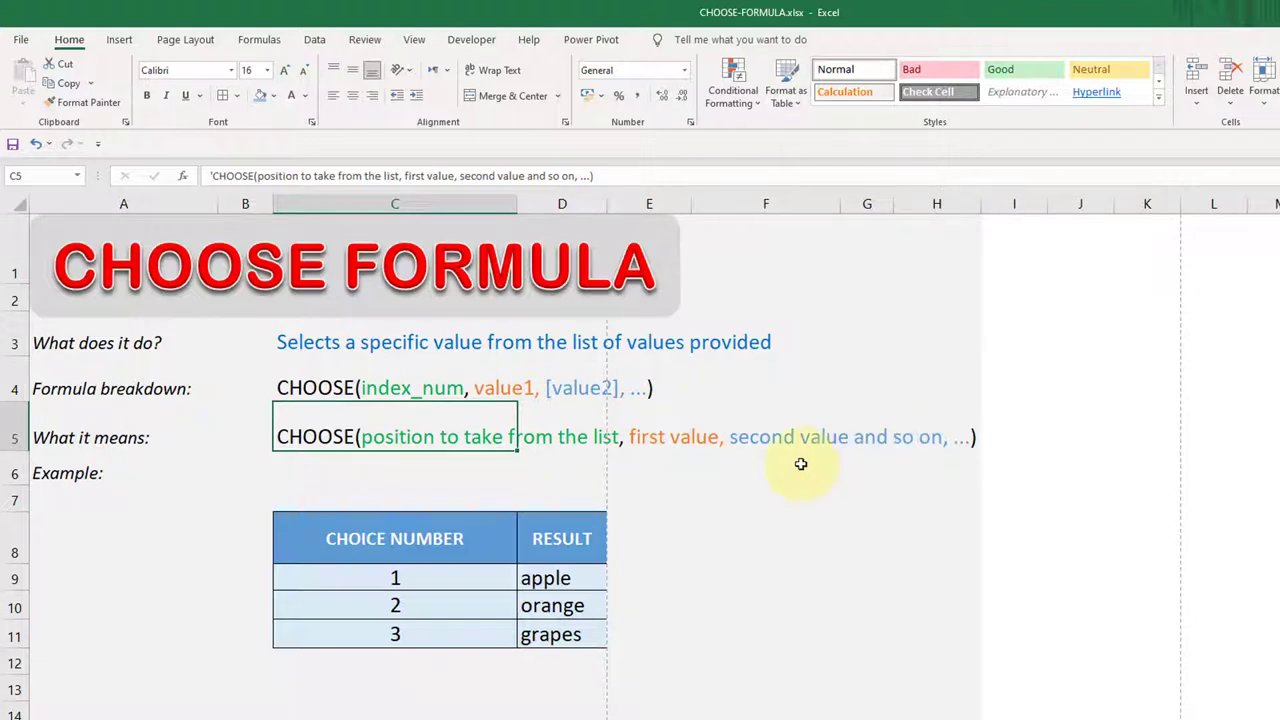
{"action": "left_click", "coordinate": [229, 545]}
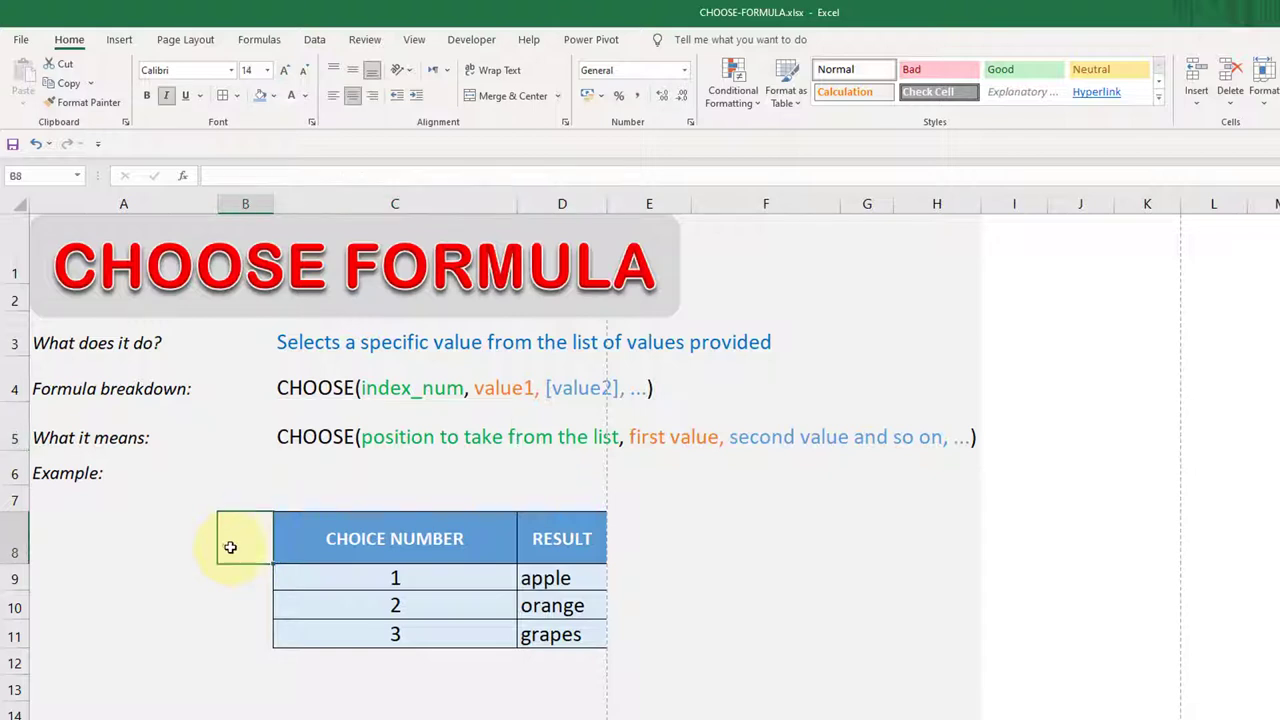
{"action": "left_click", "coordinate": [366, 578]}
{"action": "left_click", "coordinate": [366, 604]}
{"action": "left_click", "coordinate": [386, 631]}
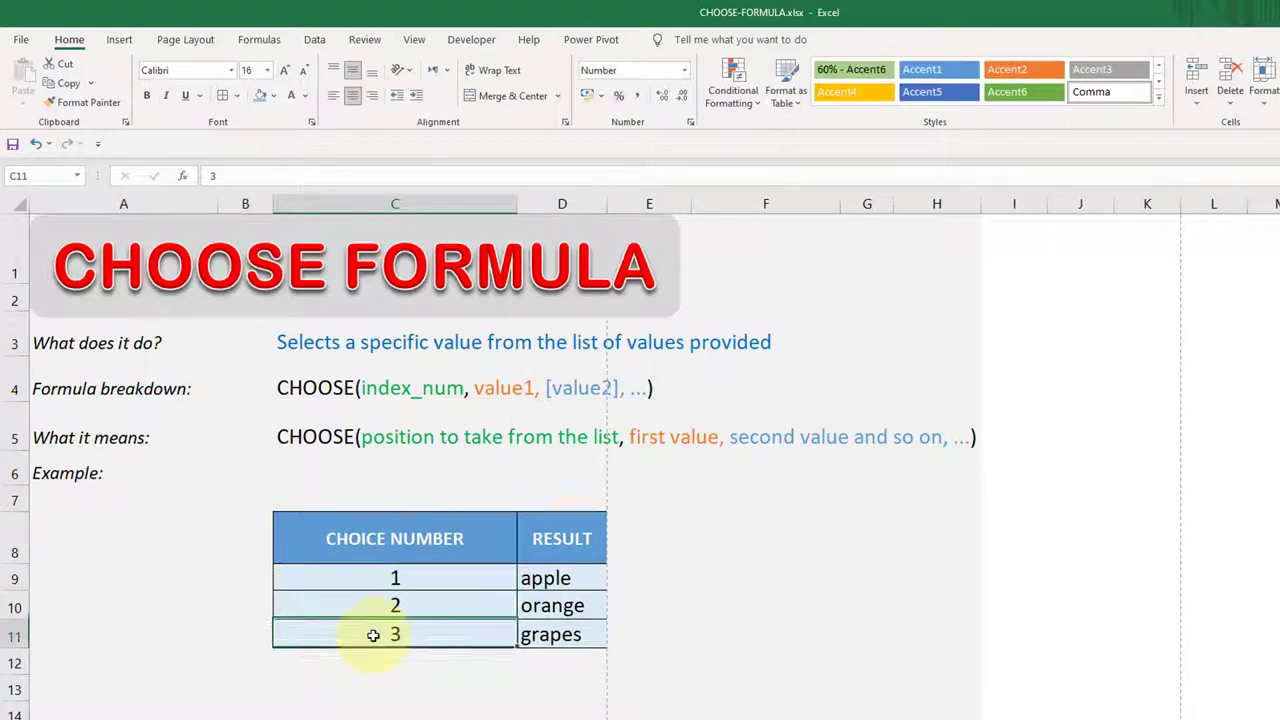
- Examine the CHOOSE formula in D9, including its list of values, along with the choice numbers in C9:C11
{"action": "left_click", "coordinate": [562, 577]}
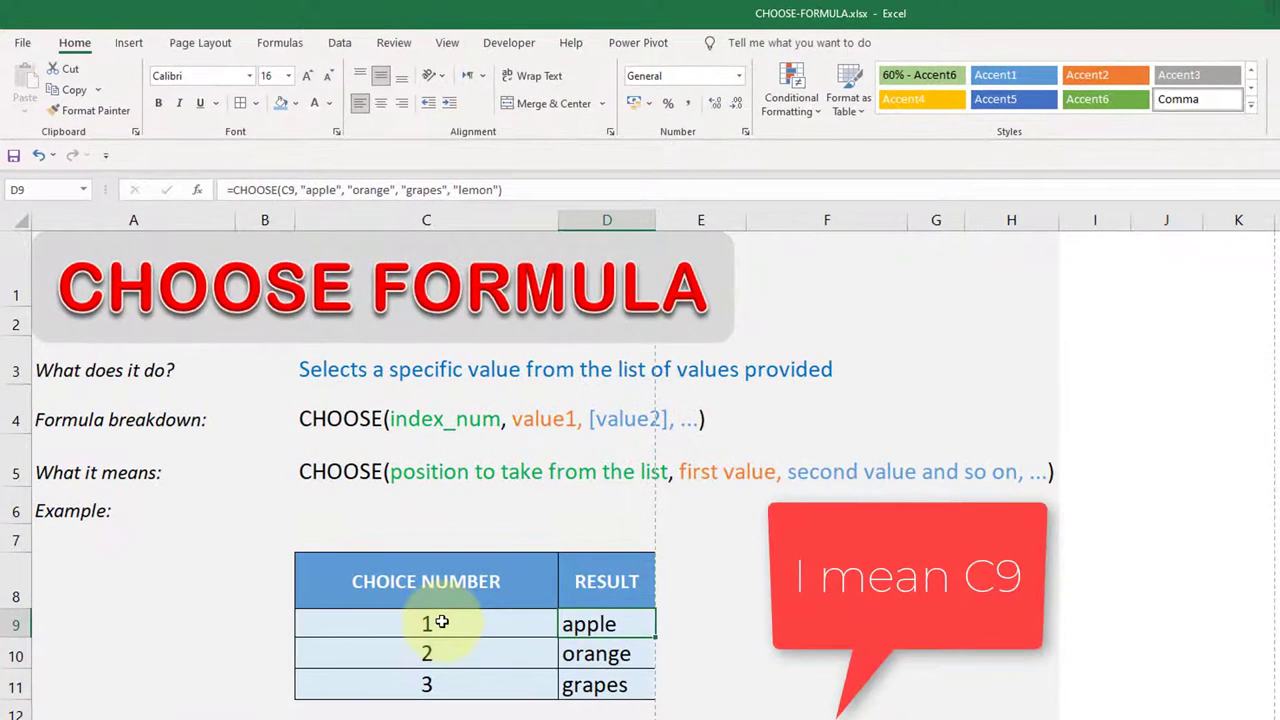
{"action": "left_click", "coordinate": [318, 190]}
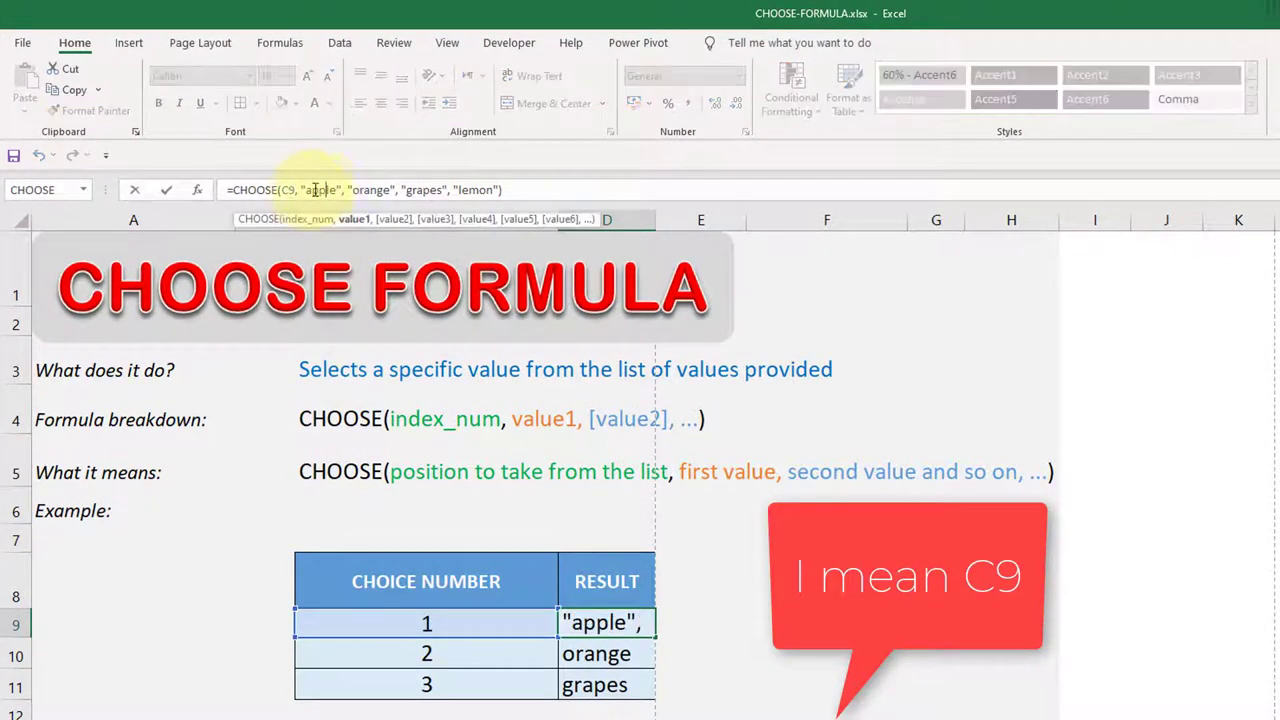
{"action": "left_click_drag", "start_coordinate": [306, 190], "coordinate": [338, 190]}
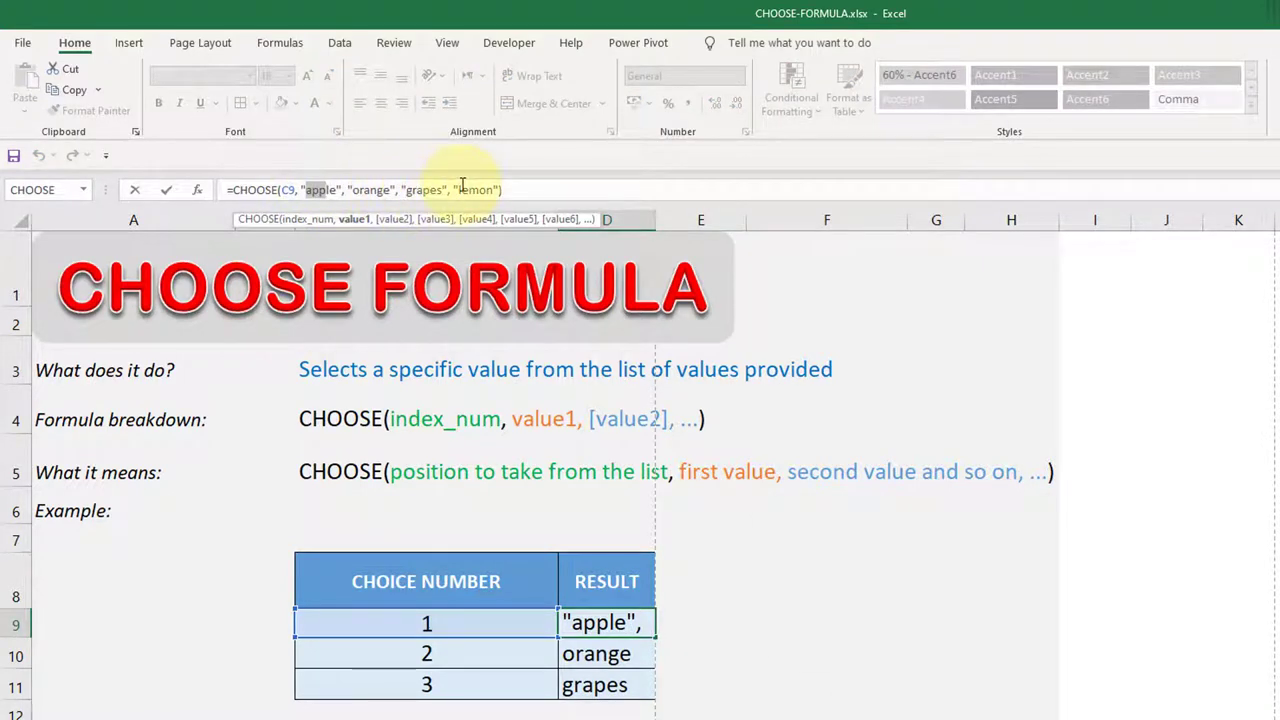
{"action": "left_click_drag", "start_coordinate": [306, 190], "coordinate": [495, 190]}
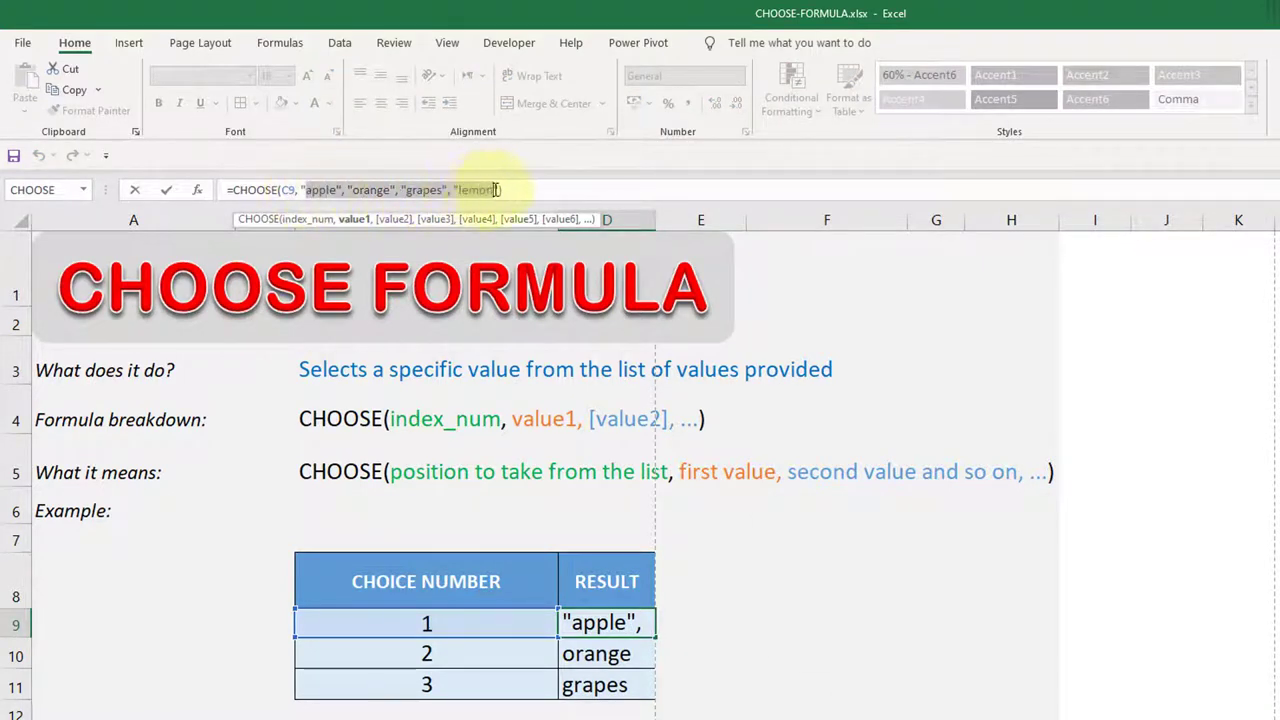
{"action": "left_click", "coordinate": [475, 650]}
{"action": "left_click", "coordinate": [467, 679]}
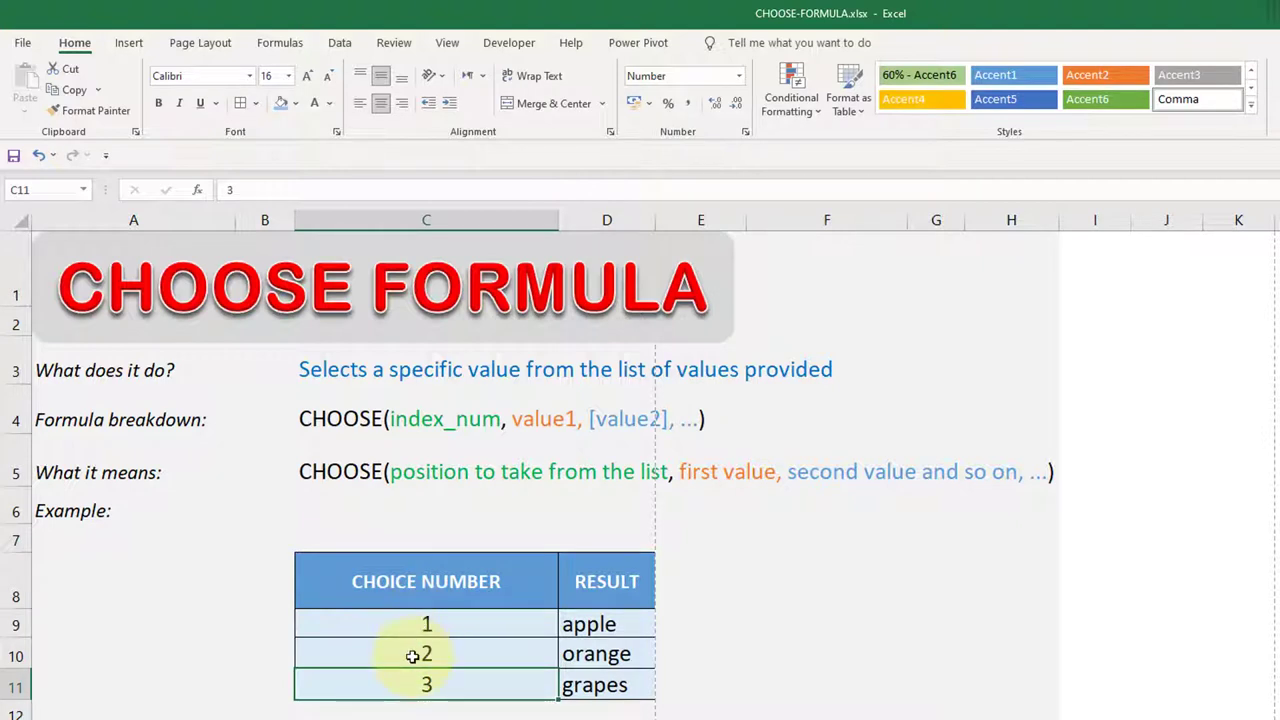
{"action": "left_click_drag", "start_coordinate": [463, 623], "coordinate": [463, 686]}
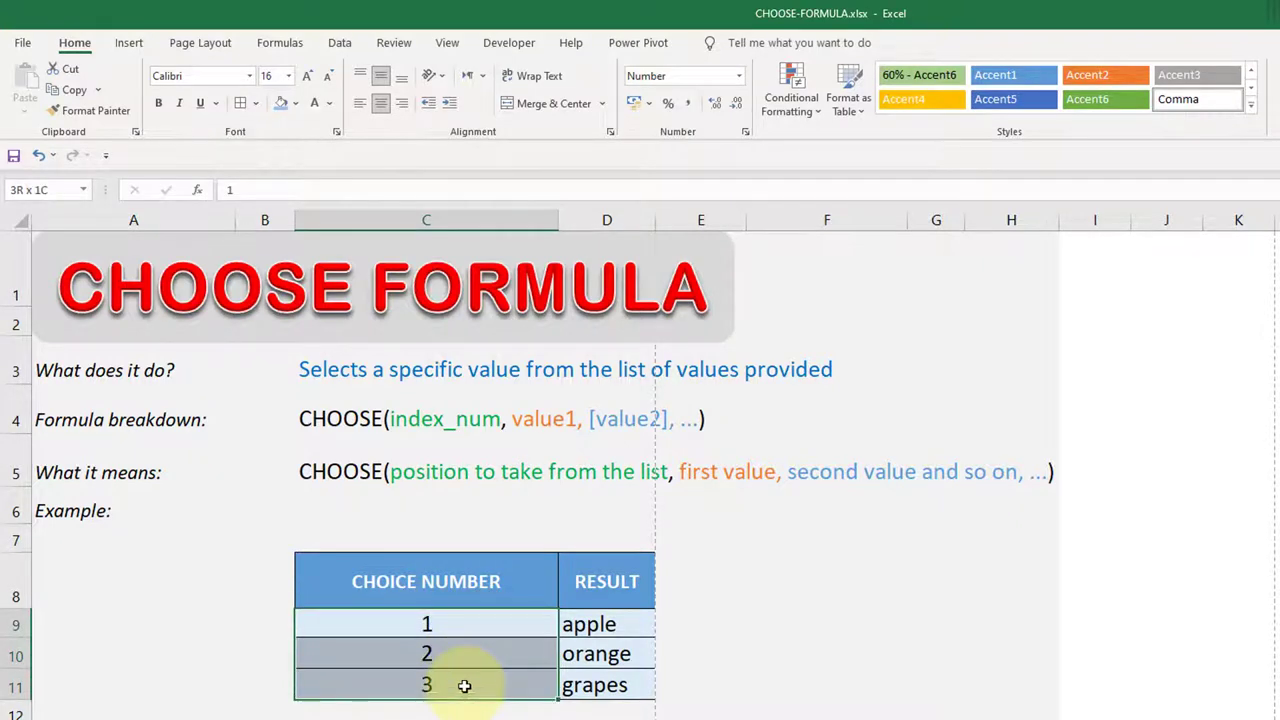
- Set the choice number in C10 to 3 and inspect the value list of the CHOOSE formula in D10
{"action": "left_click", "coordinate": [396, 656]}
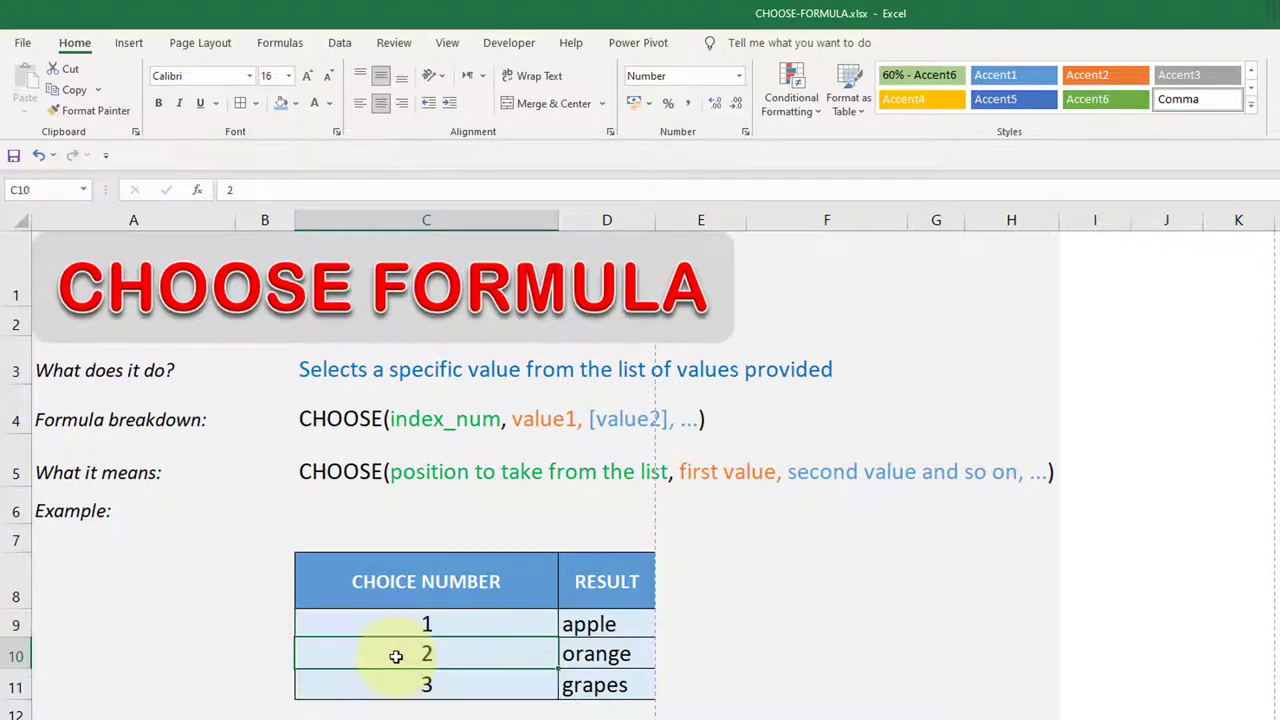
{"action": "type", "text": "3"}
{"action": "key", "text": "Return"}
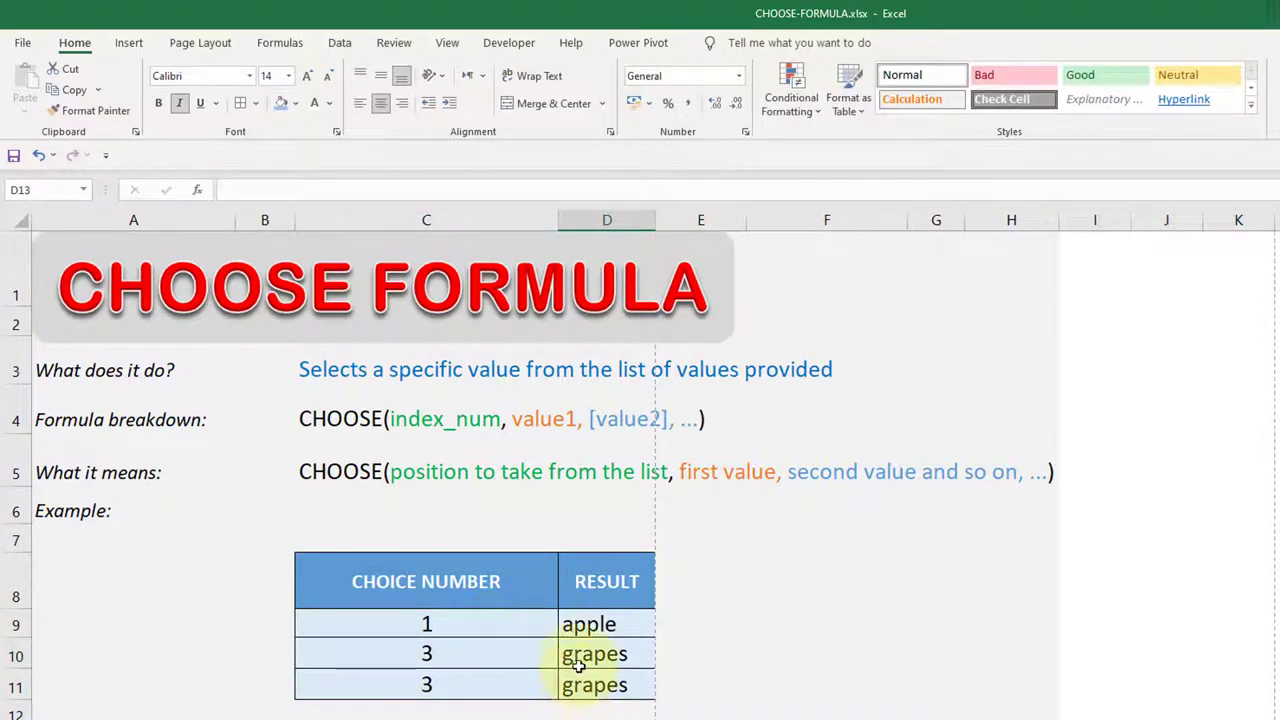
{"action": "left_click", "coordinate": [580, 656]}
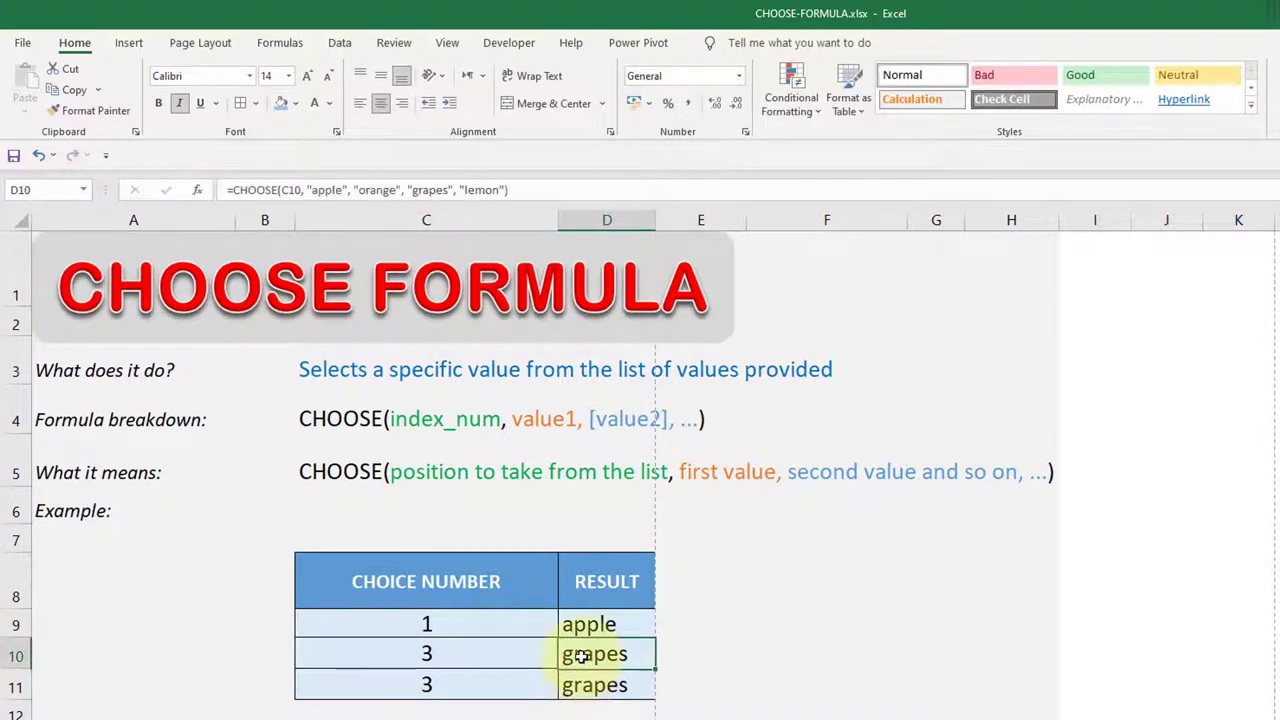
{"action": "left_click", "coordinate": [325, 190]}
{"action": "left_click", "coordinate": [378, 190]}
{"action": "left_click", "coordinate": [436, 190]}
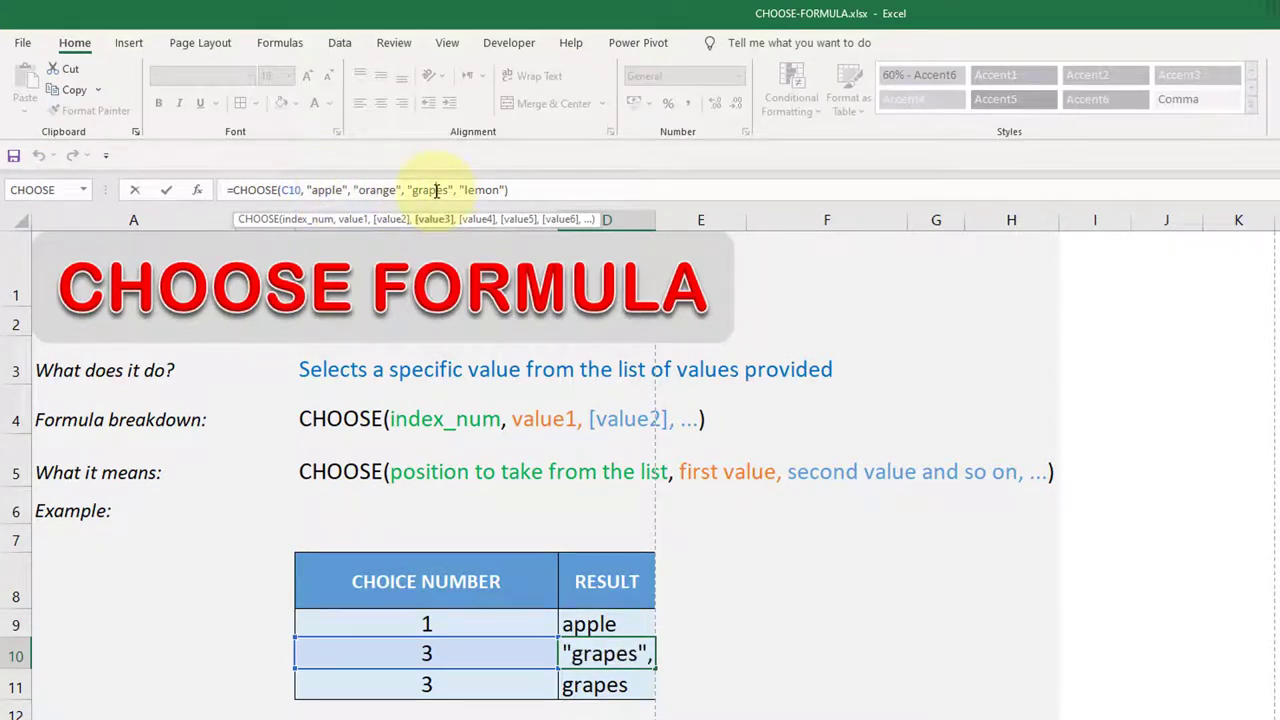
- Set the choice number in C11 to 4
{"action": "left_click", "coordinate": [414, 685]}
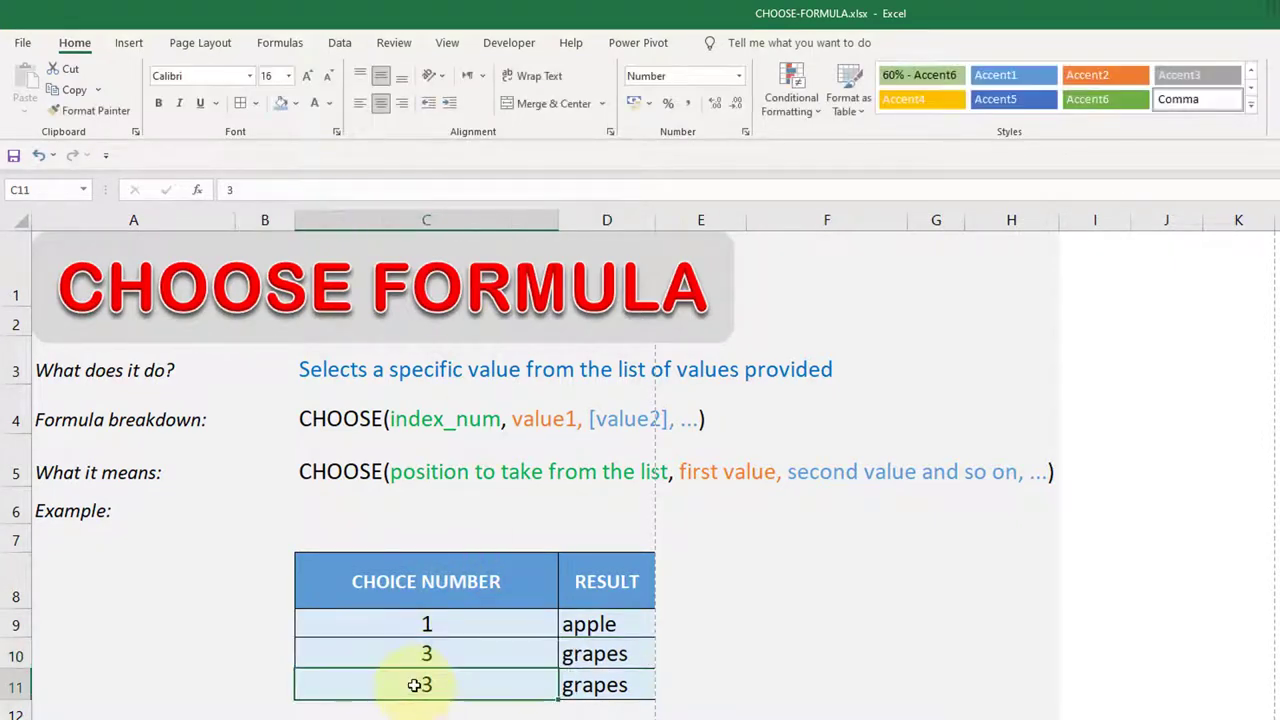
{"action": "type", "text": "4"}
{"action": "key", "text": "Return"}
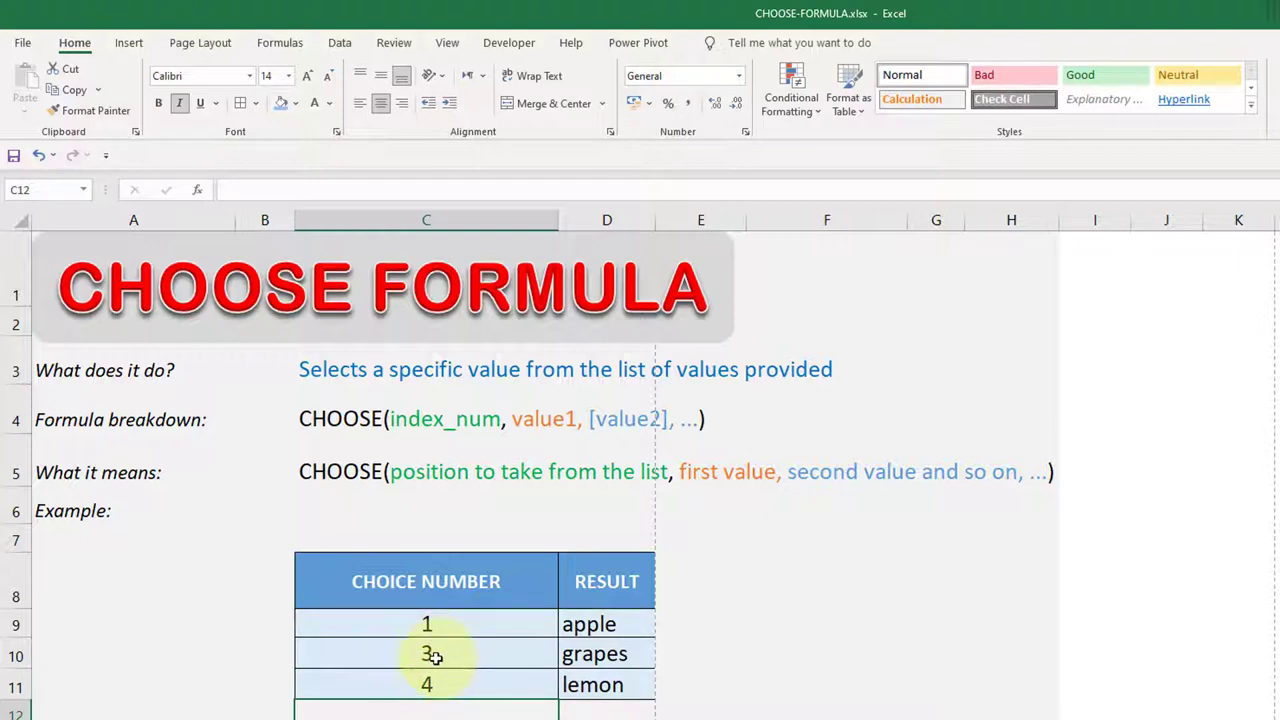
- Try 5 as the choice number in C9 and check the CHOOSE formula in D10
{"action": "left_click", "coordinate": [591, 619]}
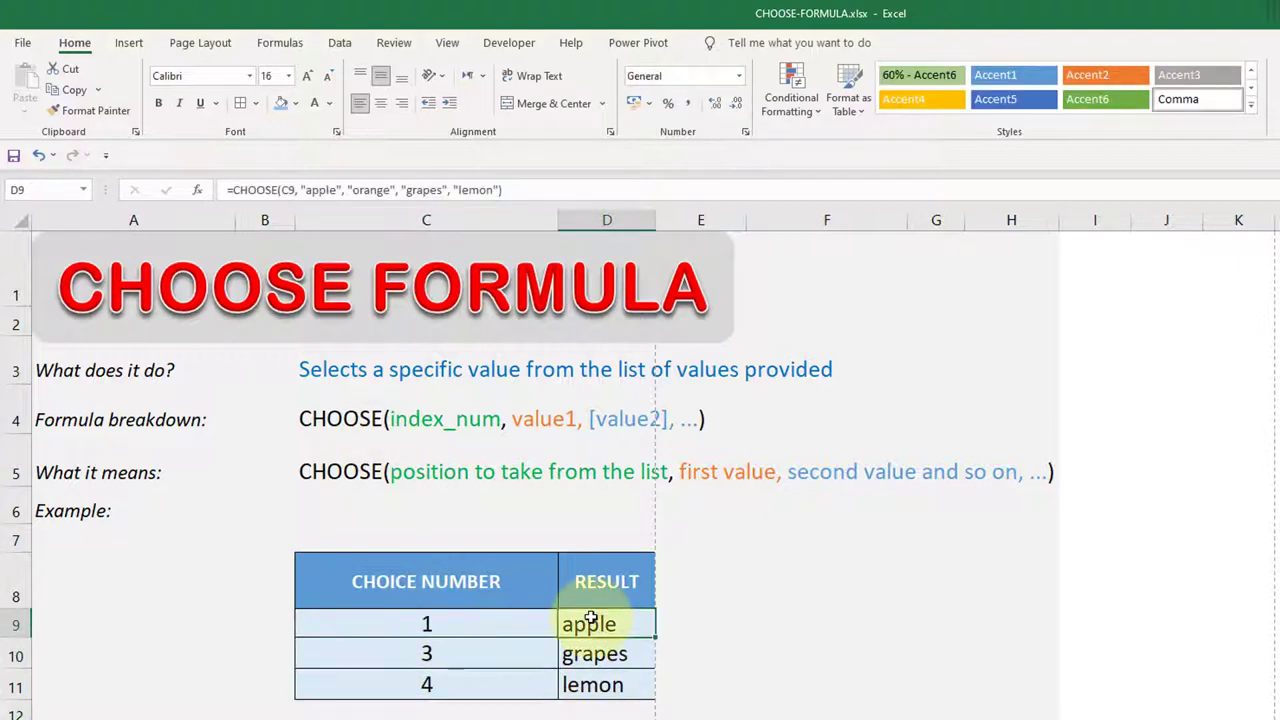
{"action": "left_click", "coordinate": [416, 627]}
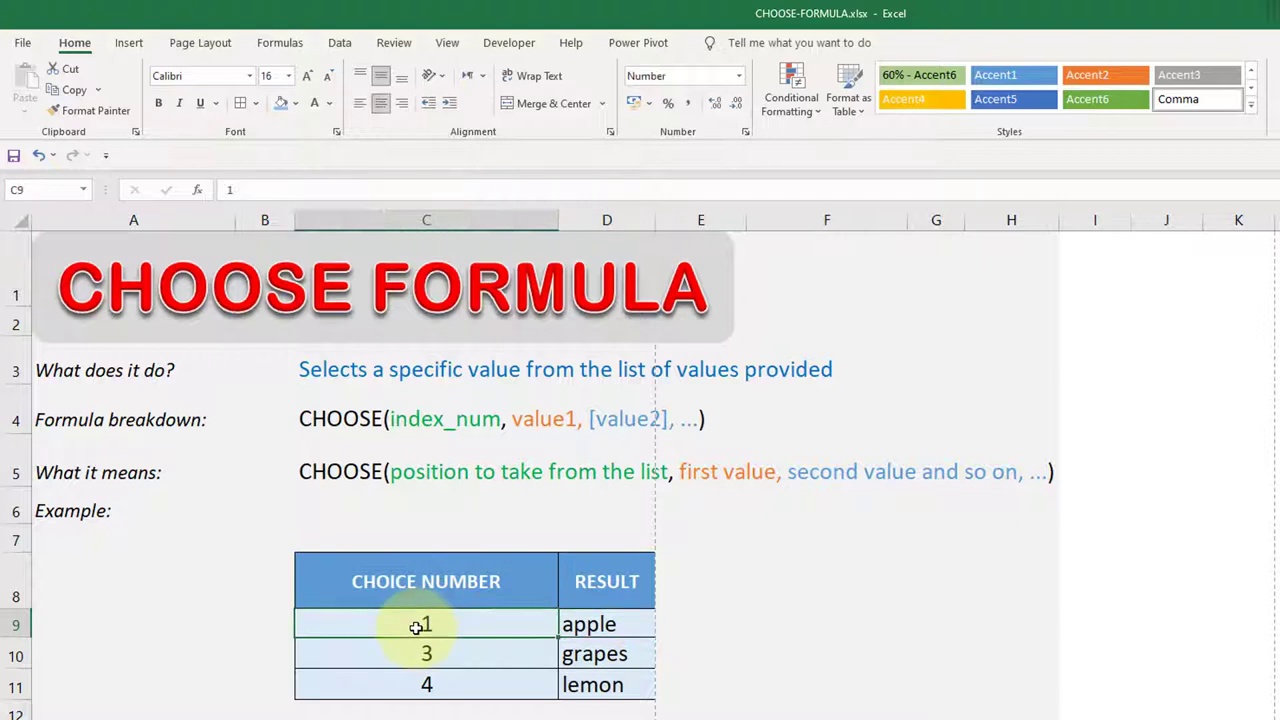
{"action": "type", "text": "5"}
{"action": "key", "text": "Return"}
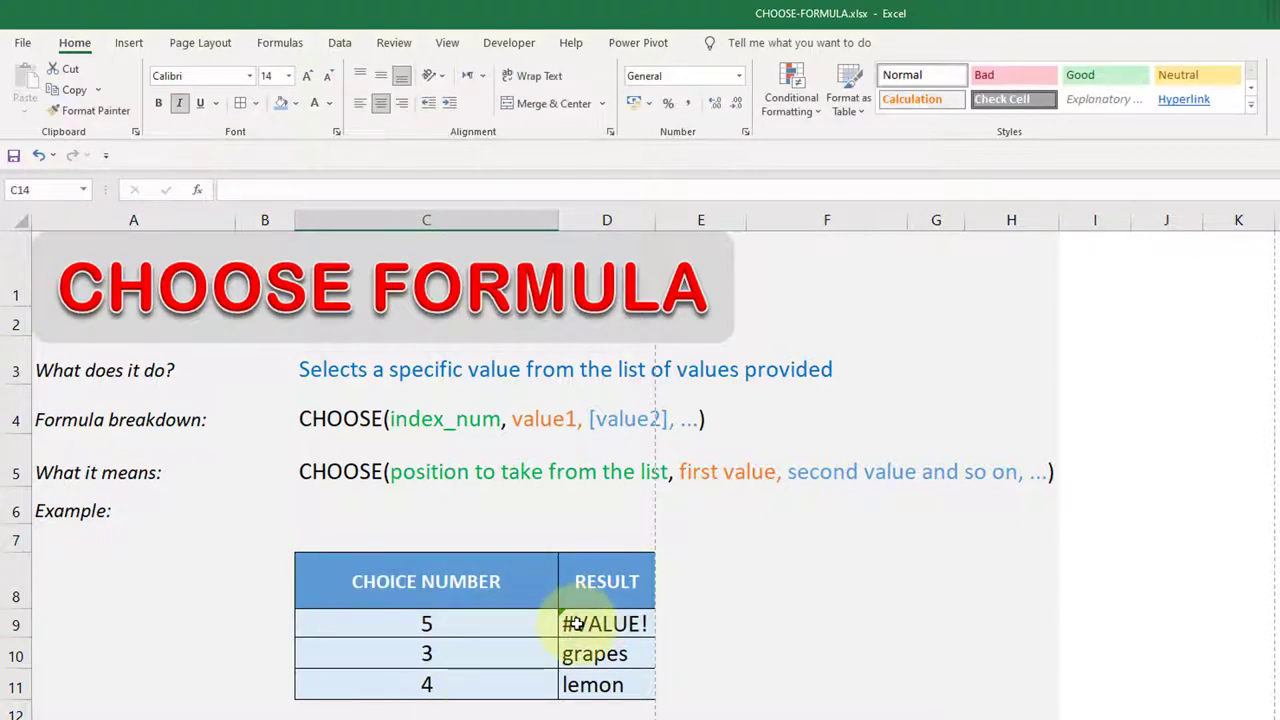
{"action": "left_click", "coordinate": [595, 652]}
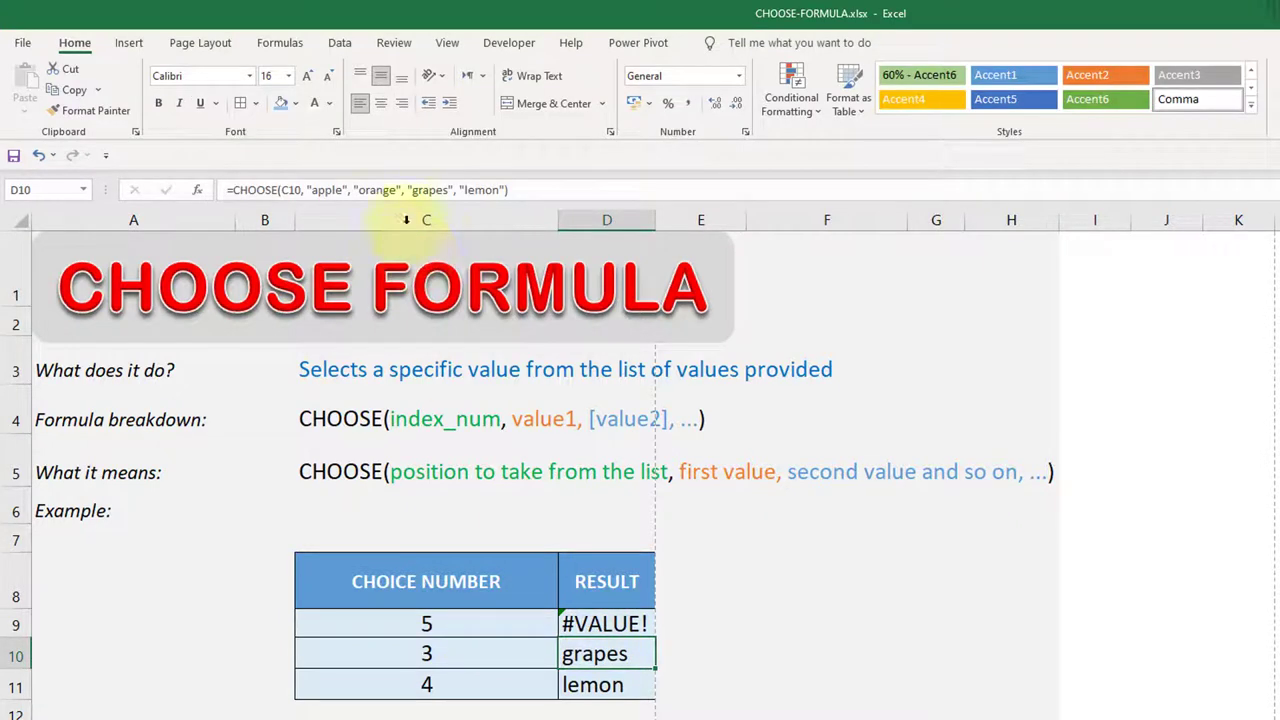
- Set the choice number in C9 to 1
{"action": "left_click", "coordinate": [469, 620]}
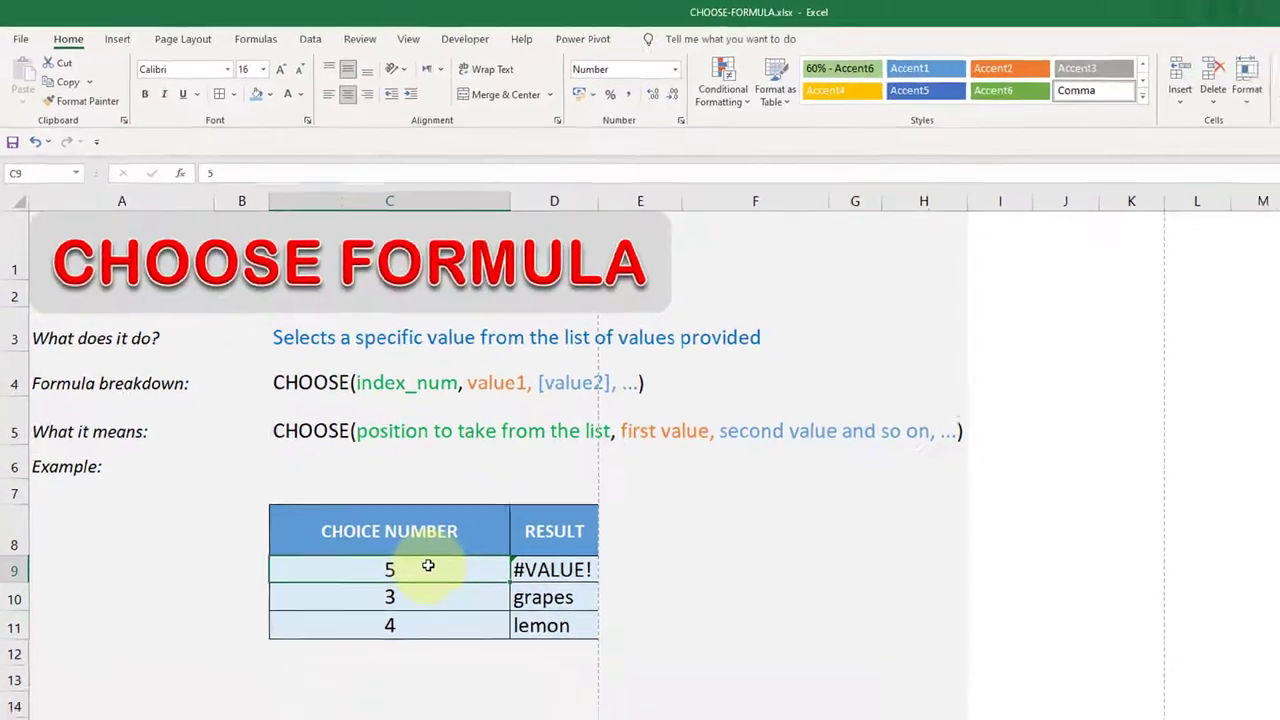
{"action": "type", "text": "1"}
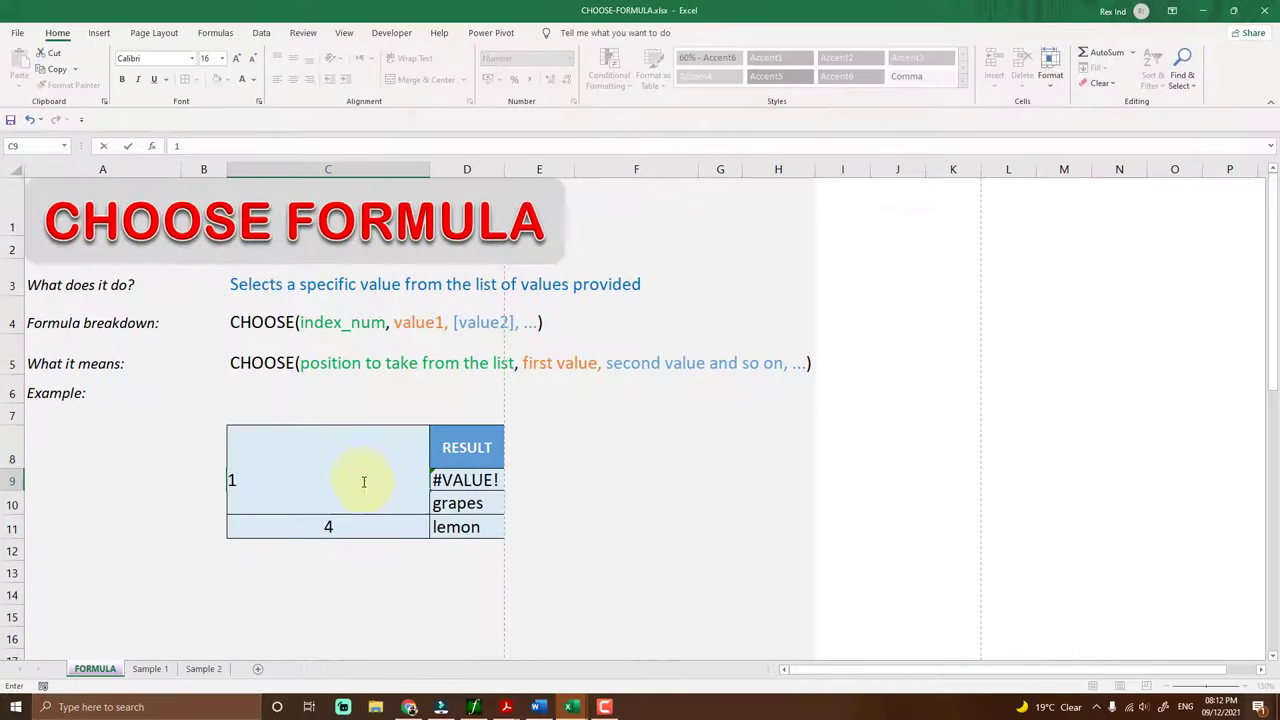
{"action": "left_click", "coordinate": [386, 596]}
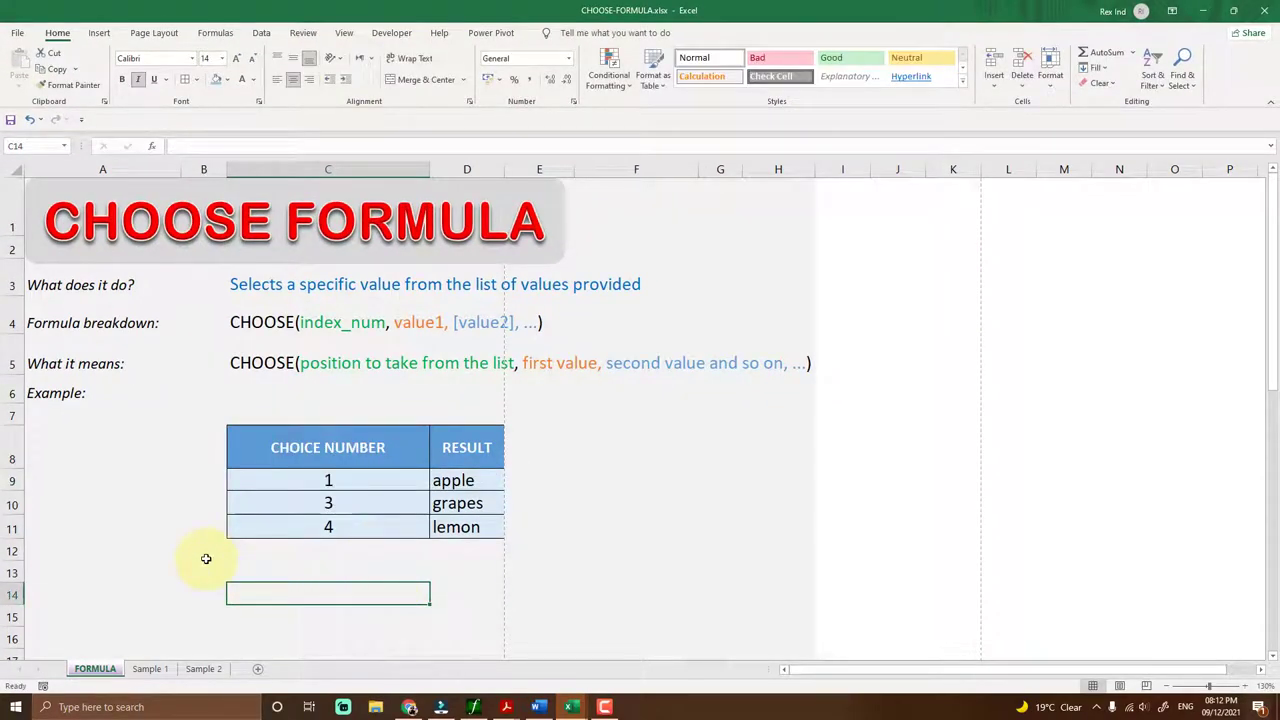
- Switch to the Sample 1 sheet and examine the legend entries and the values in the Number column
{"action": "left_click", "coordinate": [150, 668]}
{"action": "left_click", "coordinate": [384, 503]}
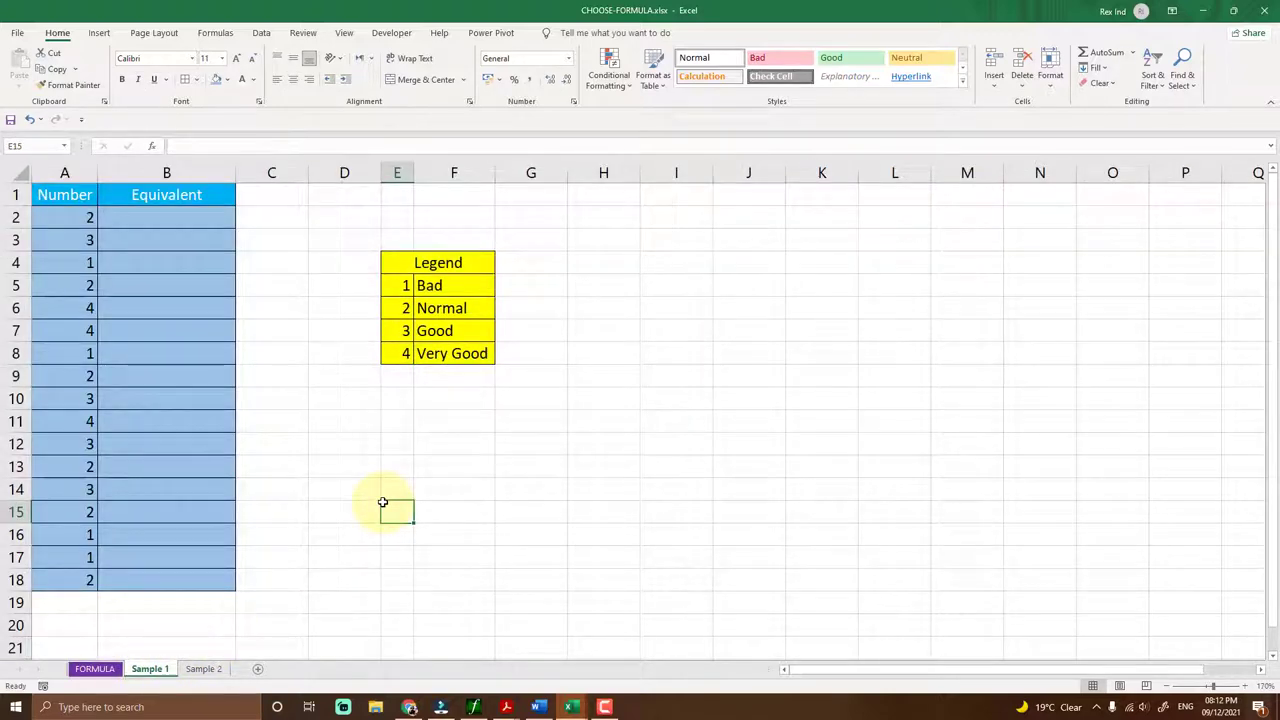
{"action": "left_click_drag", "start_coordinate": [388, 230], "coordinate": [460, 376]}
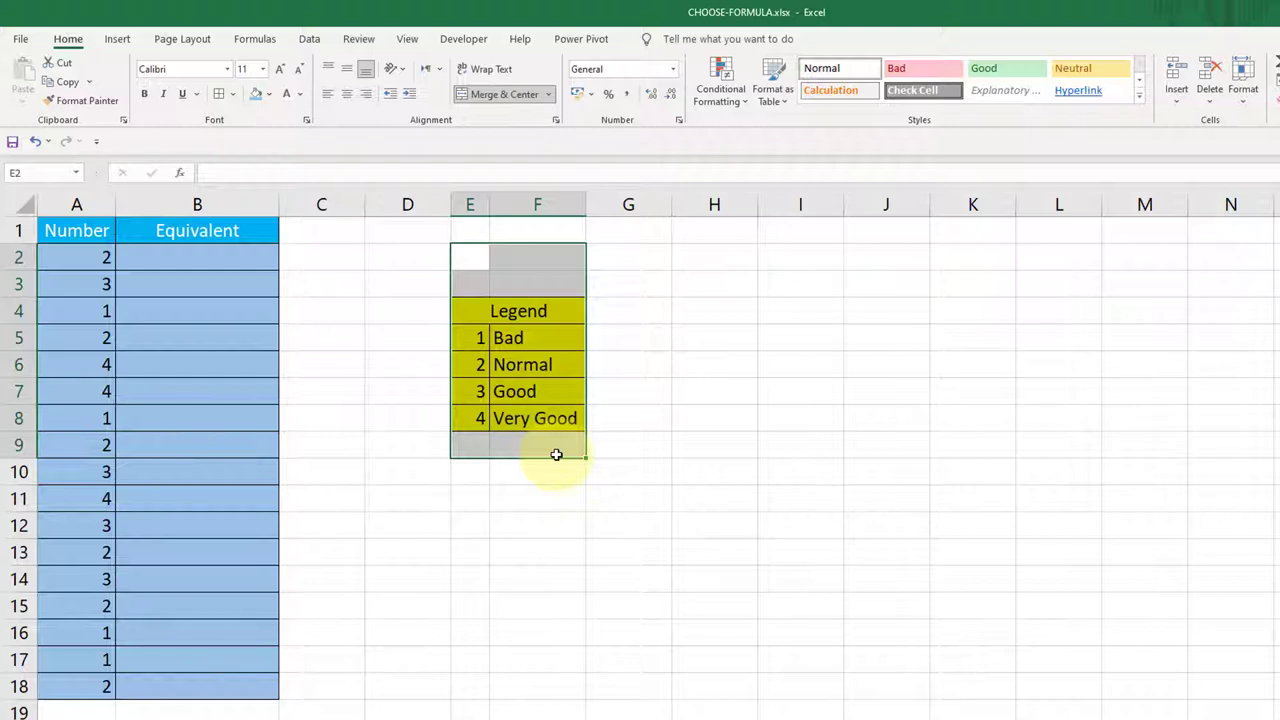
{"action": "left_click", "coordinate": [509, 371]}
{"action": "left_click", "coordinate": [497, 389]}
{"action": "left_click", "coordinate": [494, 422]}
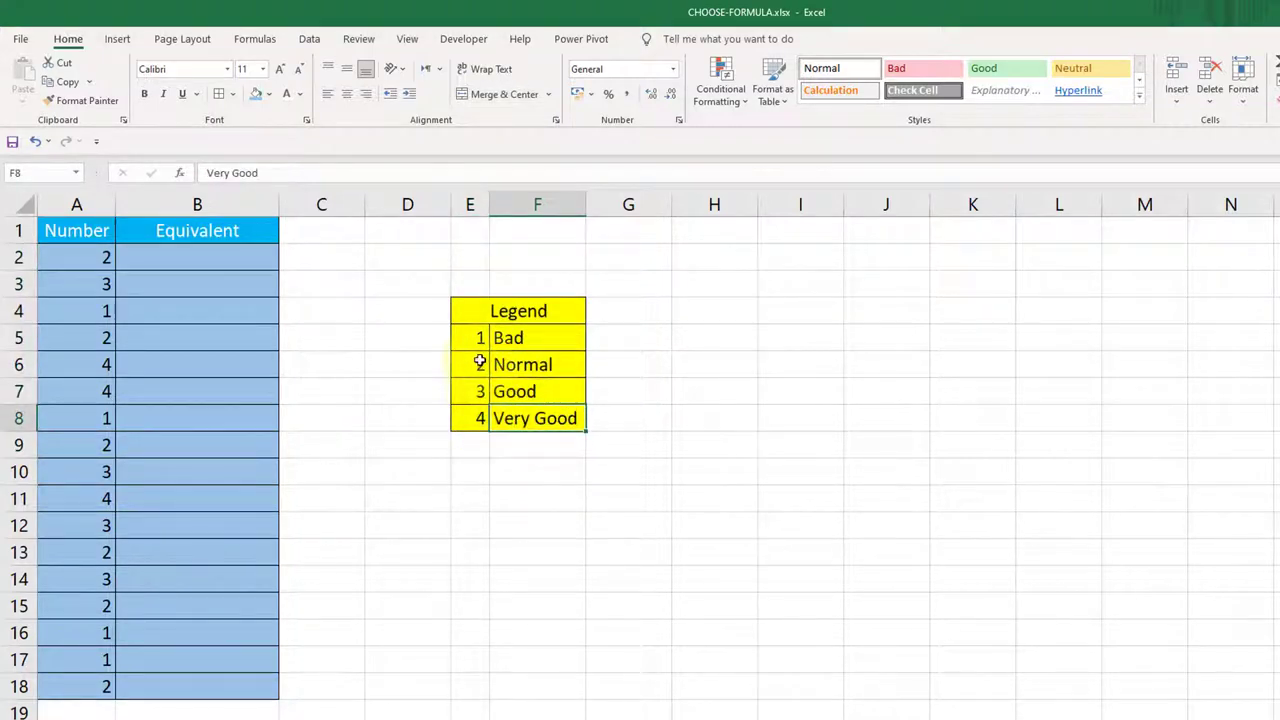
{"action": "left_click_drag", "start_coordinate": [57, 258], "coordinate": [95, 648]}
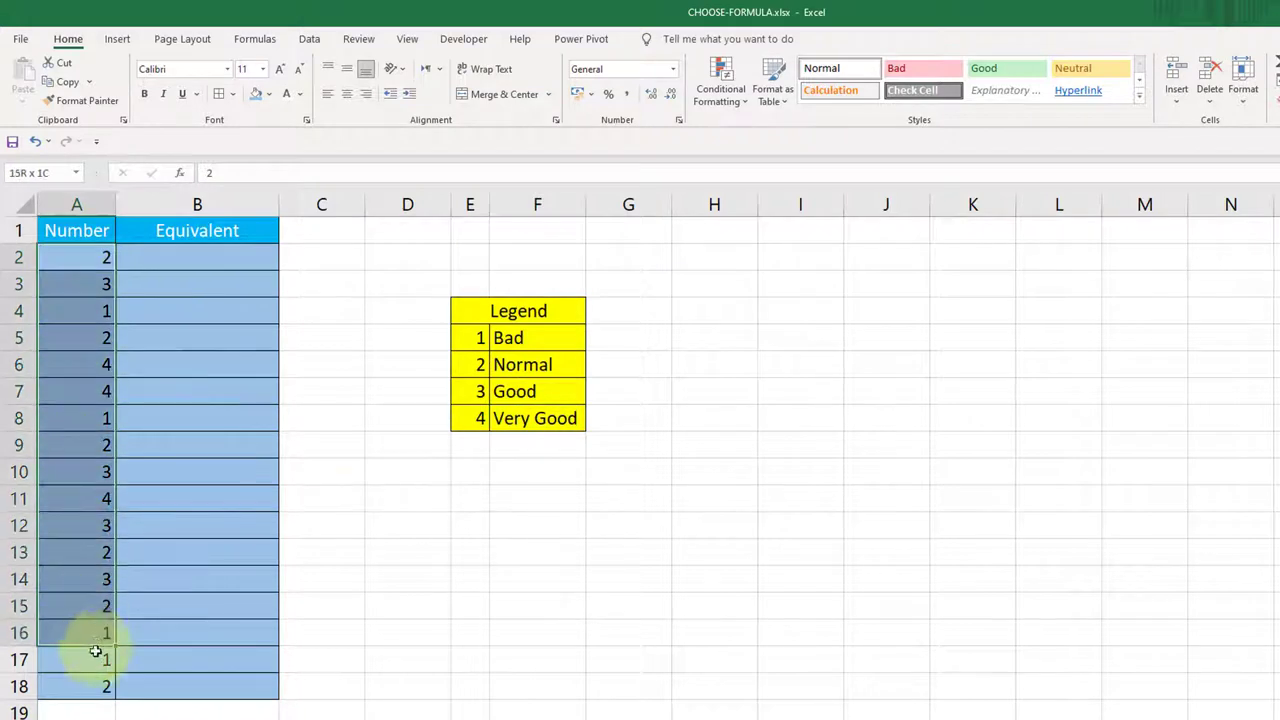
{"action": "left_click", "coordinate": [310, 472]}
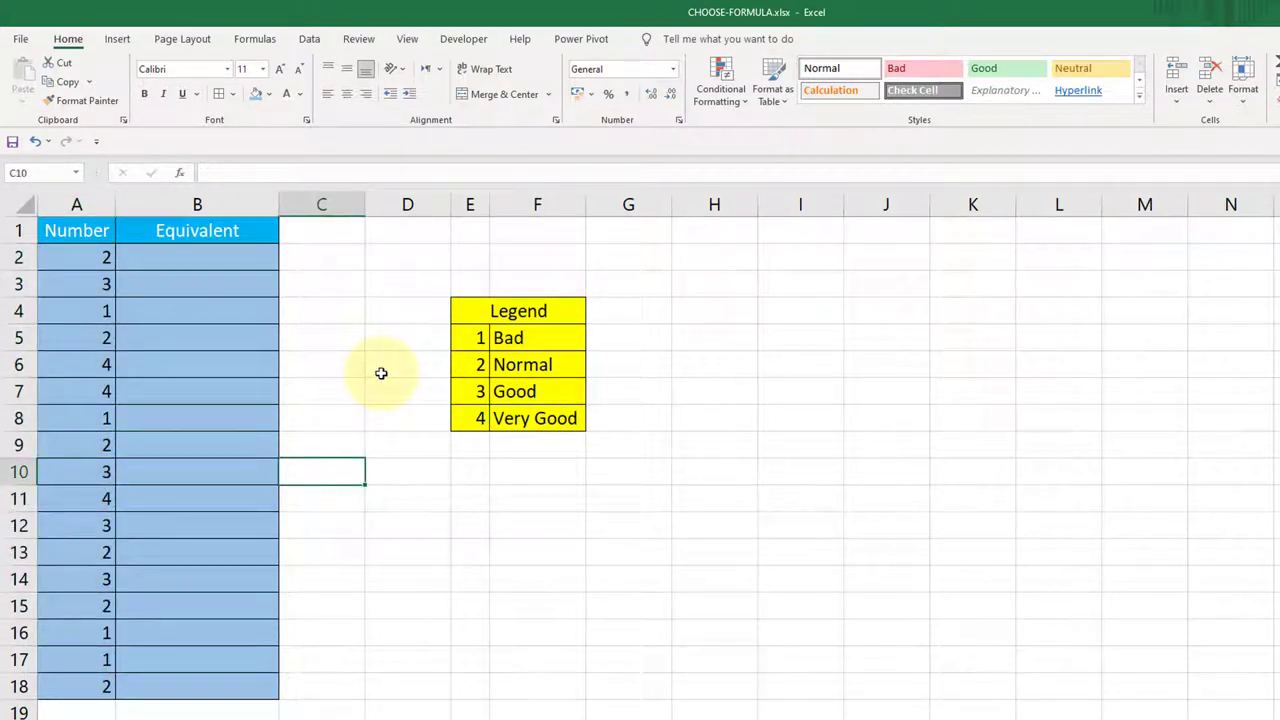
{"action": "left_click", "coordinate": [381, 373]}
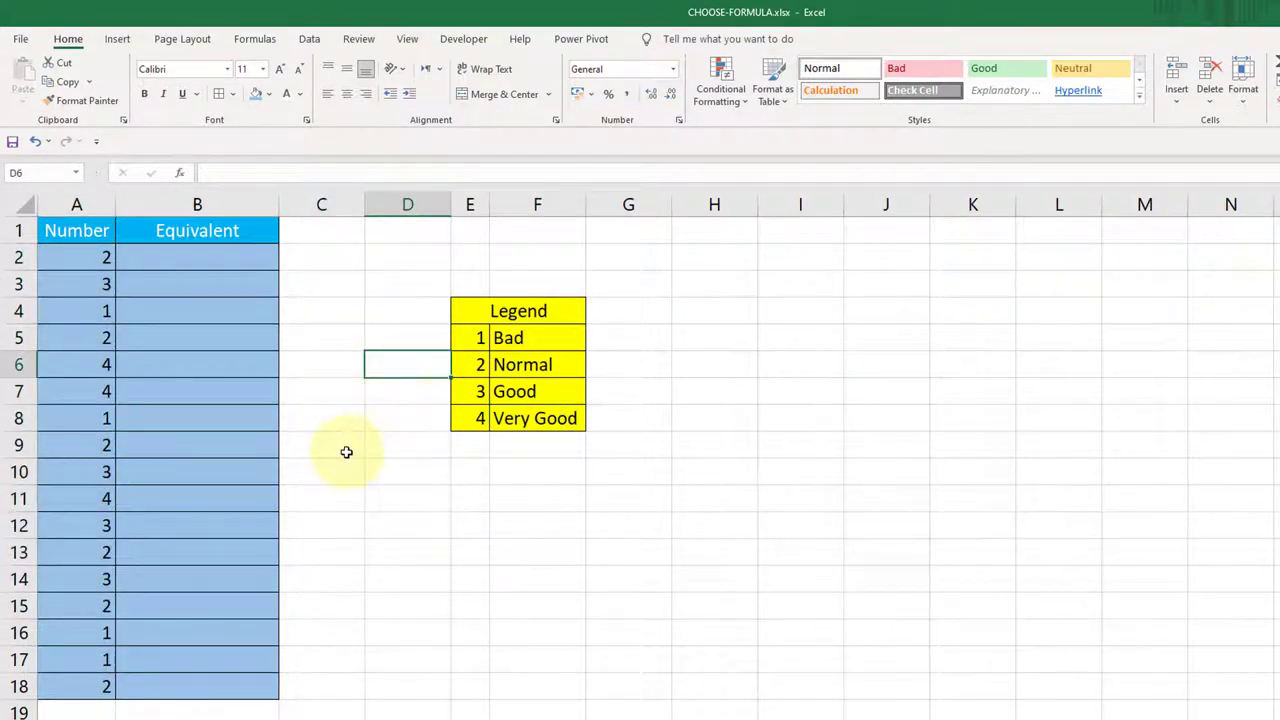
- Start a CHOOSE formula in cell B2 by searching for the function "choose" and inserting it
{"action": "left_click", "coordinate": [221, 260]}
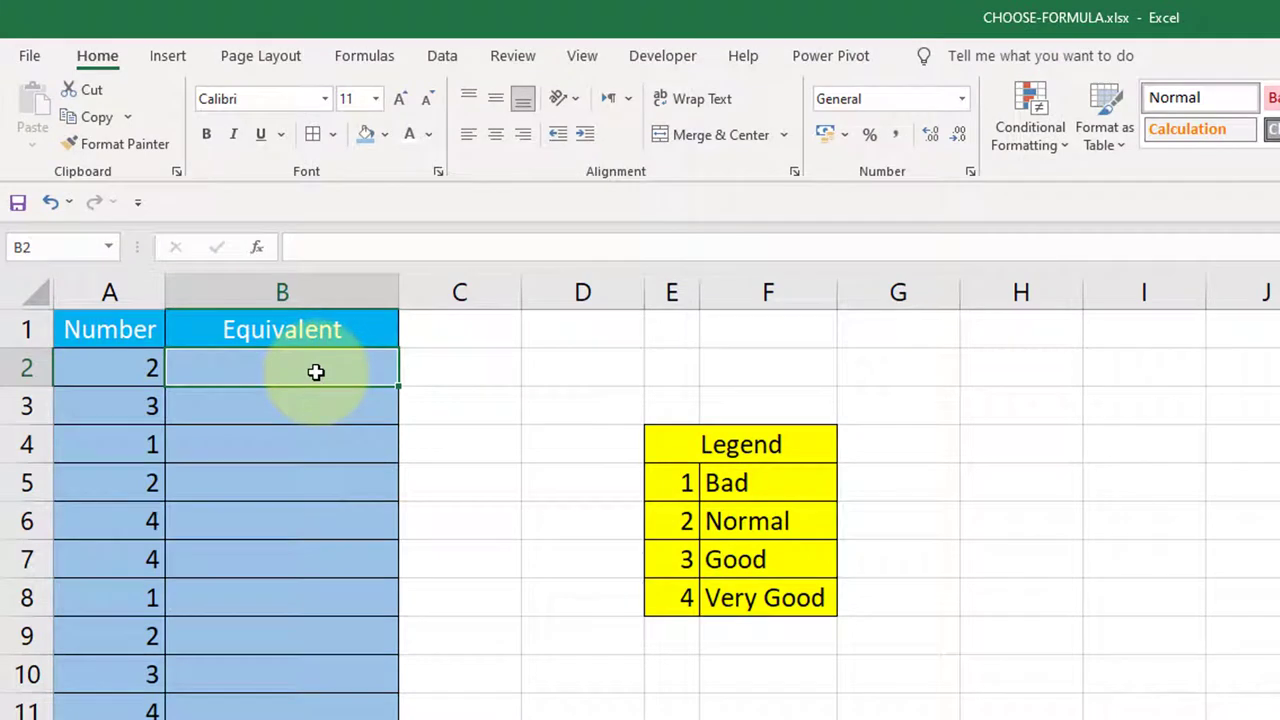
{"action": "left_click", "coordinate": [333, 256]}
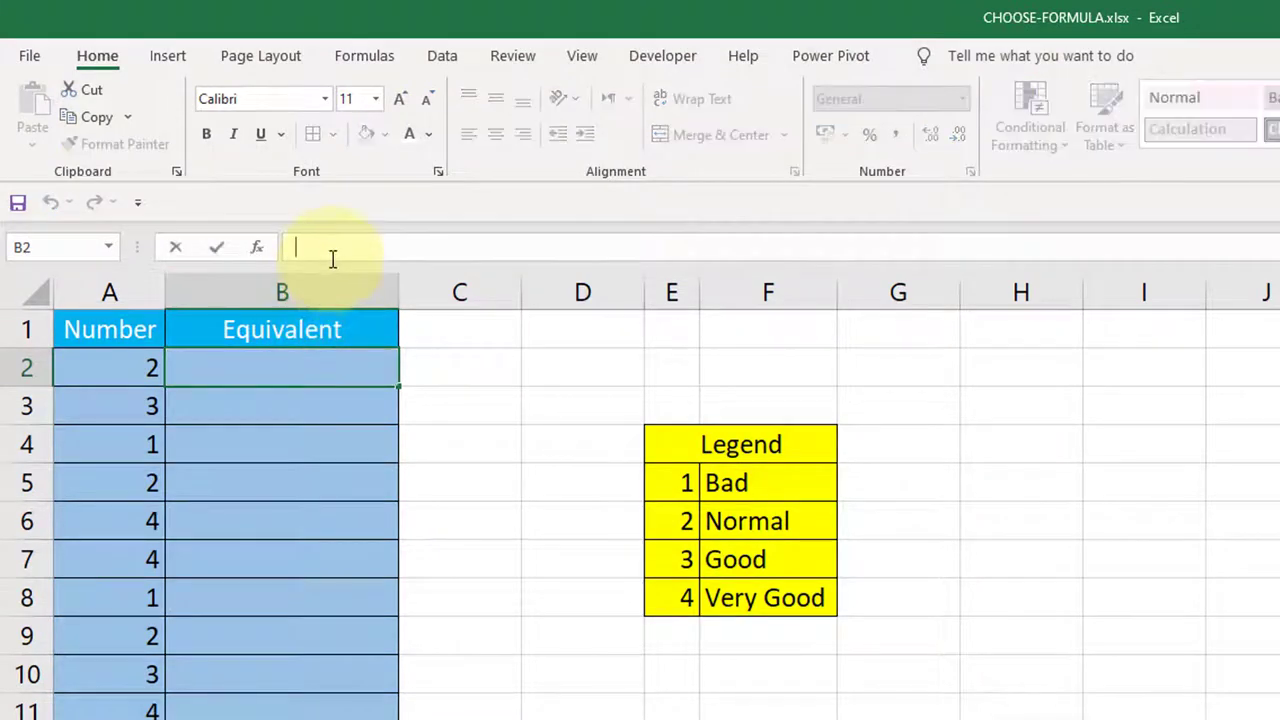
{"action": "left_click", "coordinate": [257, 254]}
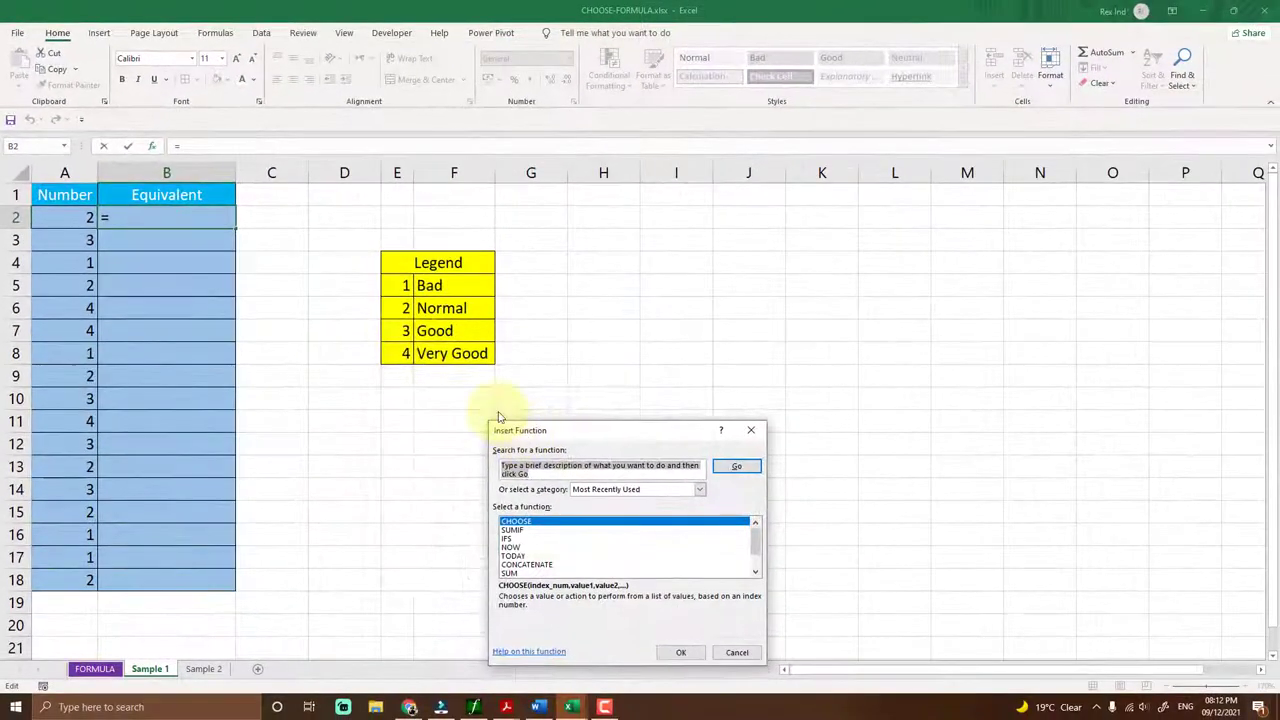
{"action": "left_click_drag", "start_coordinate": [515, 440], "coordinate": [300, 238]}
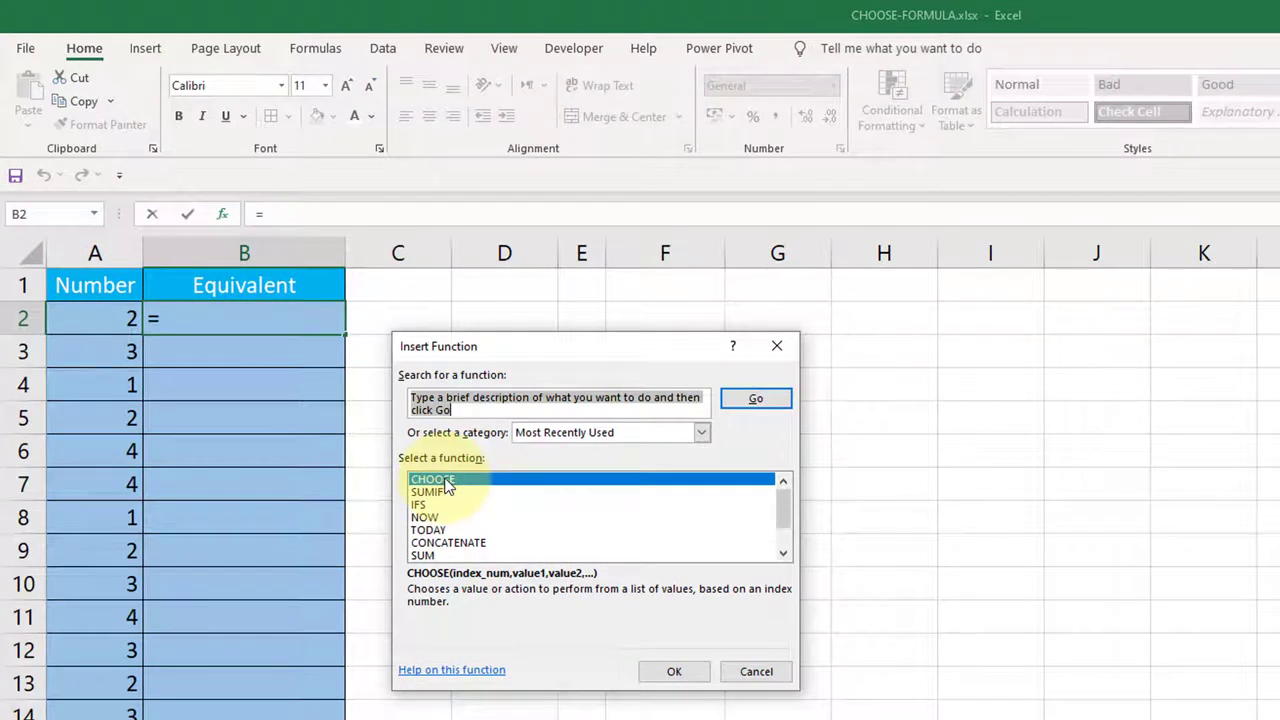
{"action": "type", "text": "choose"}
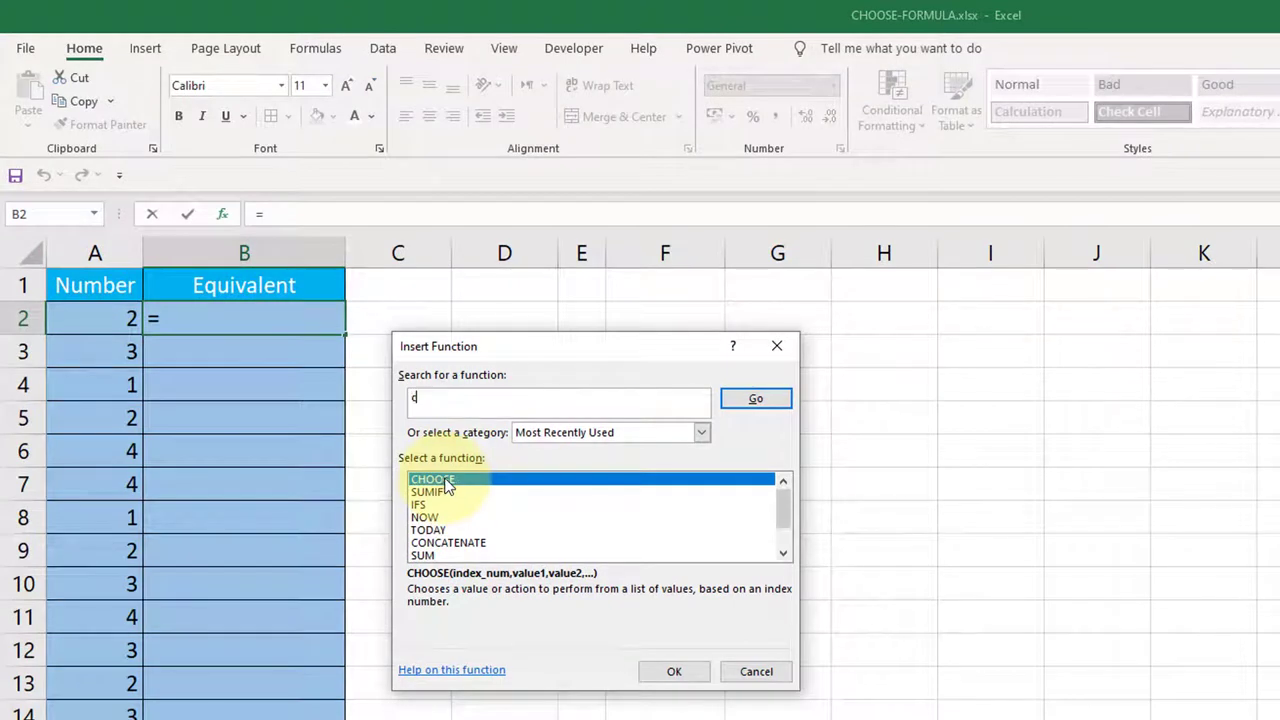
{"action": "left_click", "coordinate": [762, 398]}
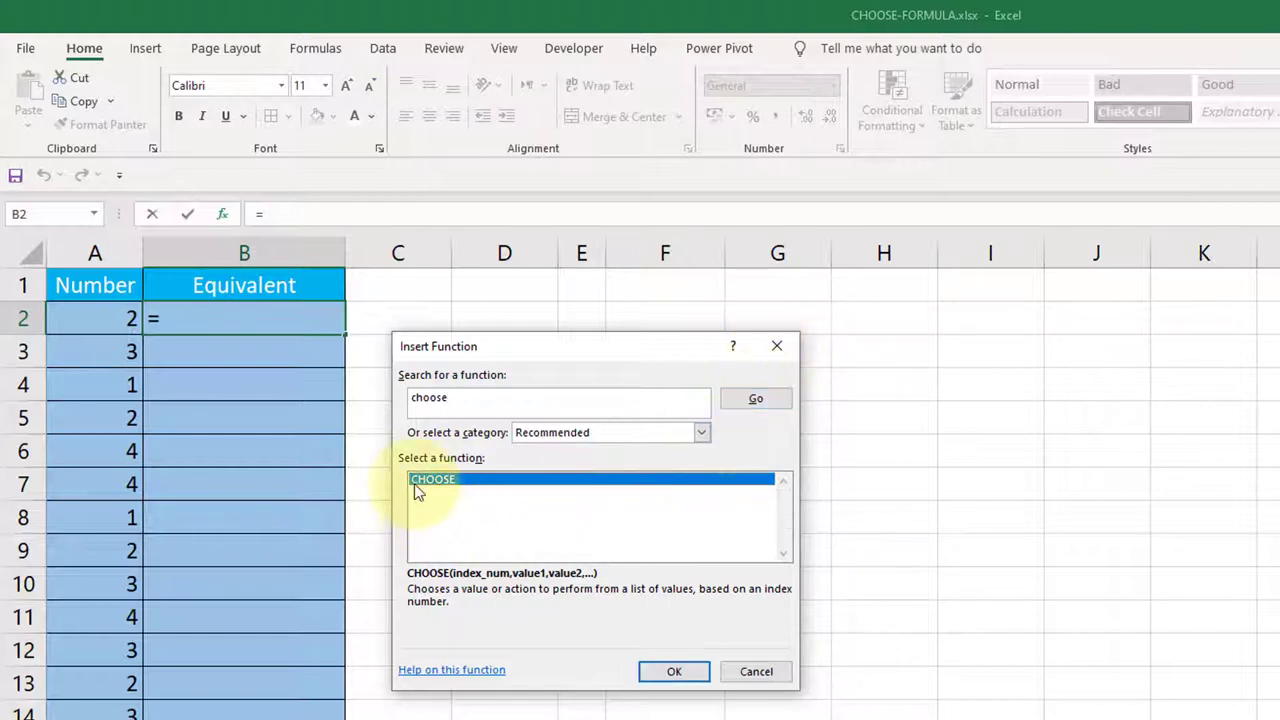
{"action": "left_click", "coordinate": [674, 671]}
- Set the CHOOSE function's Index_num argument to cell A2
{"action": "left_click_drag", "start_coordinate": [449, 380], "coordinate": [612, 591]}
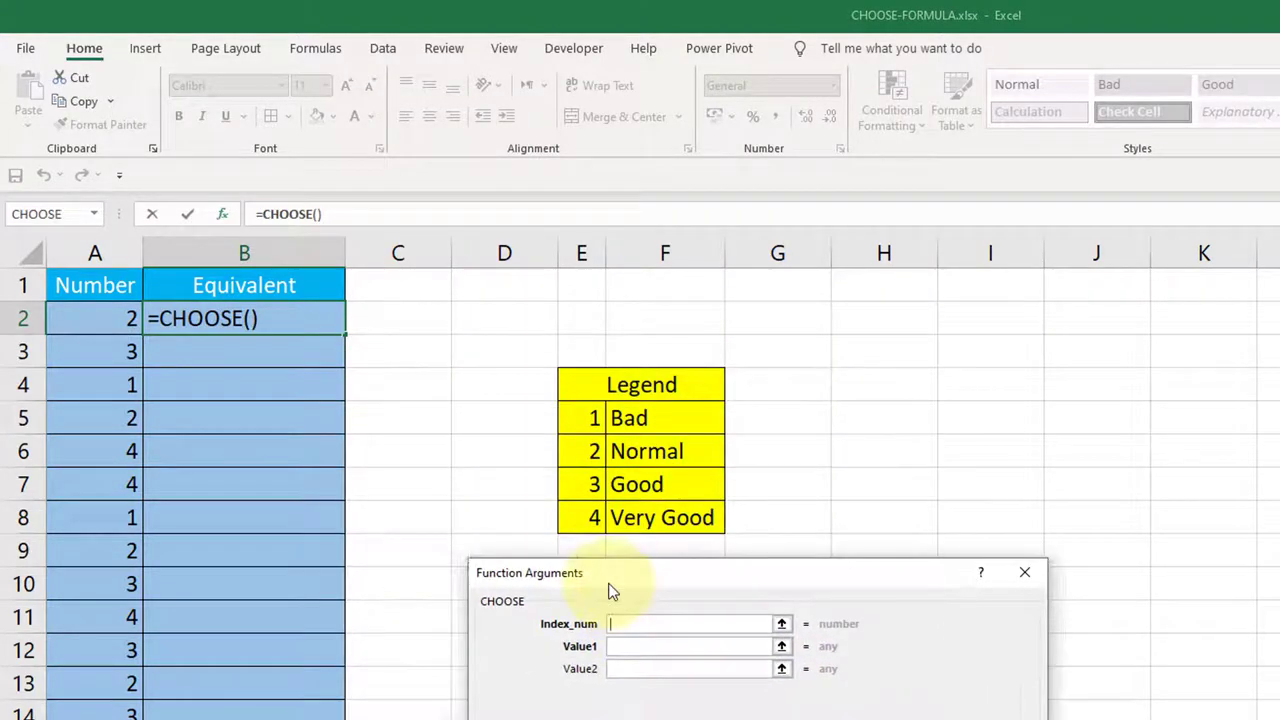
{"action": "left_click", "coordinate": [680, 621]}
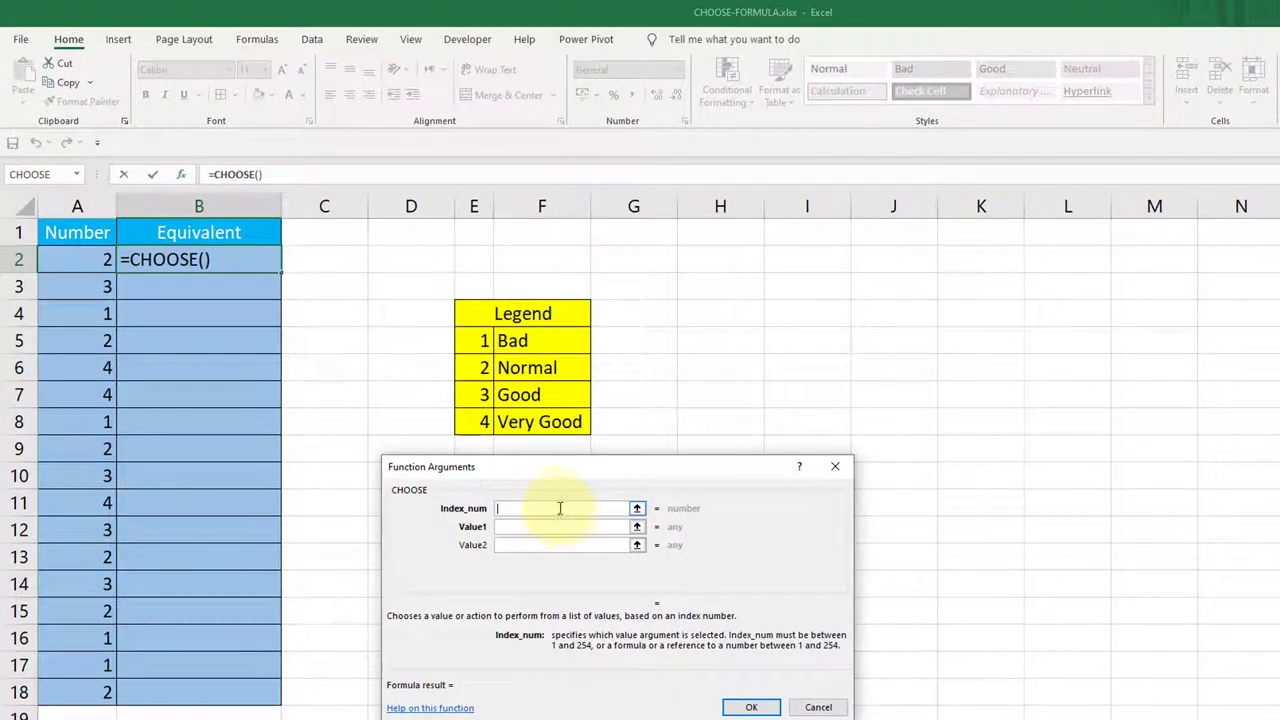
{"action": "left_click", "coordinate": [57, 261]}
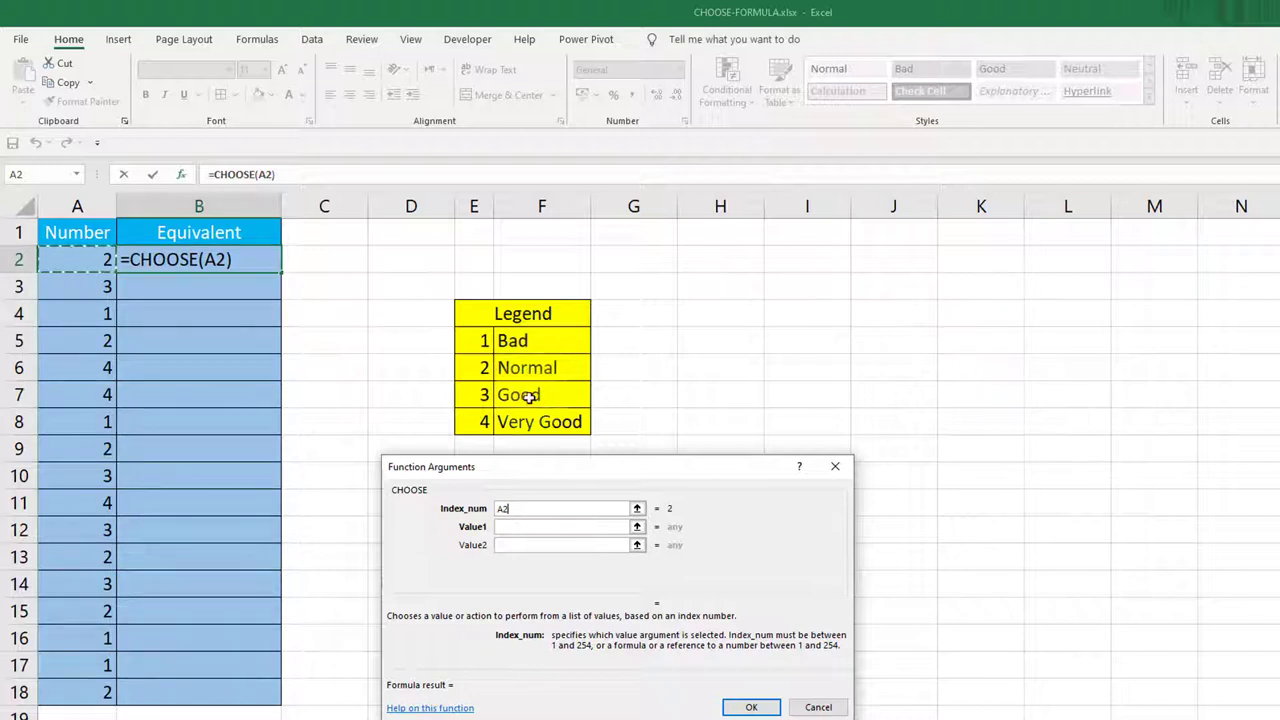
- Set Value1 to the absolute reference $F$5 and Value2 to $F$6
{"action": "left_click_drag", "start_coordinate": [490, 472], "coordinate": [750, 372]}
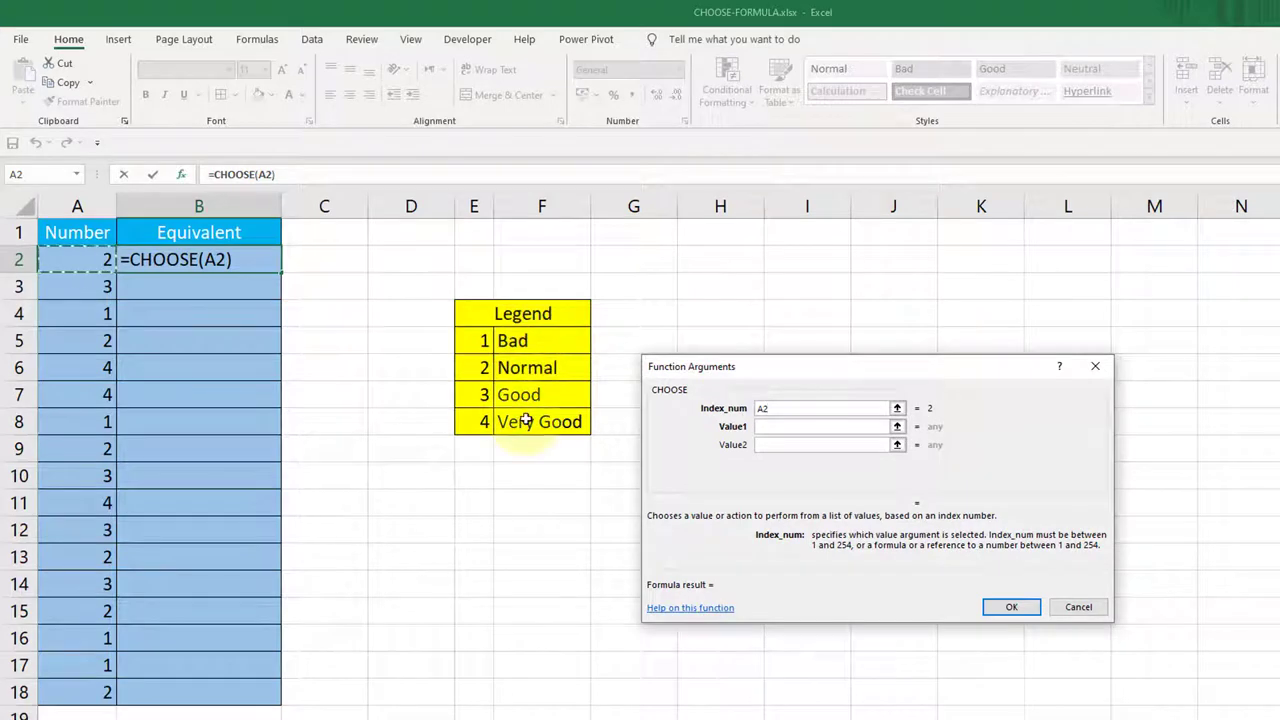
{"action": "left_click", "coordinate": [760, 427]}
{"action": "left_click", "coordinate": [526, 343]}
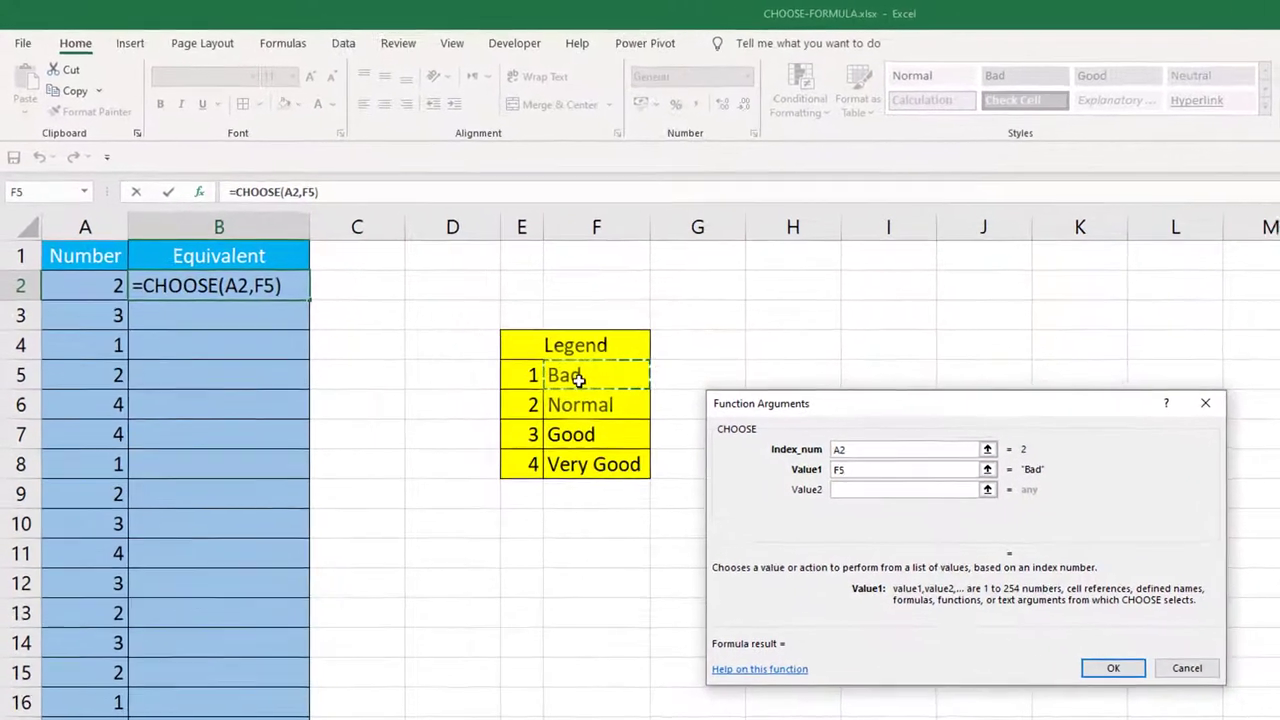
{"action": "key", "text": "F4"}
{"action": "left_click", "coordinate": [889, 500]}
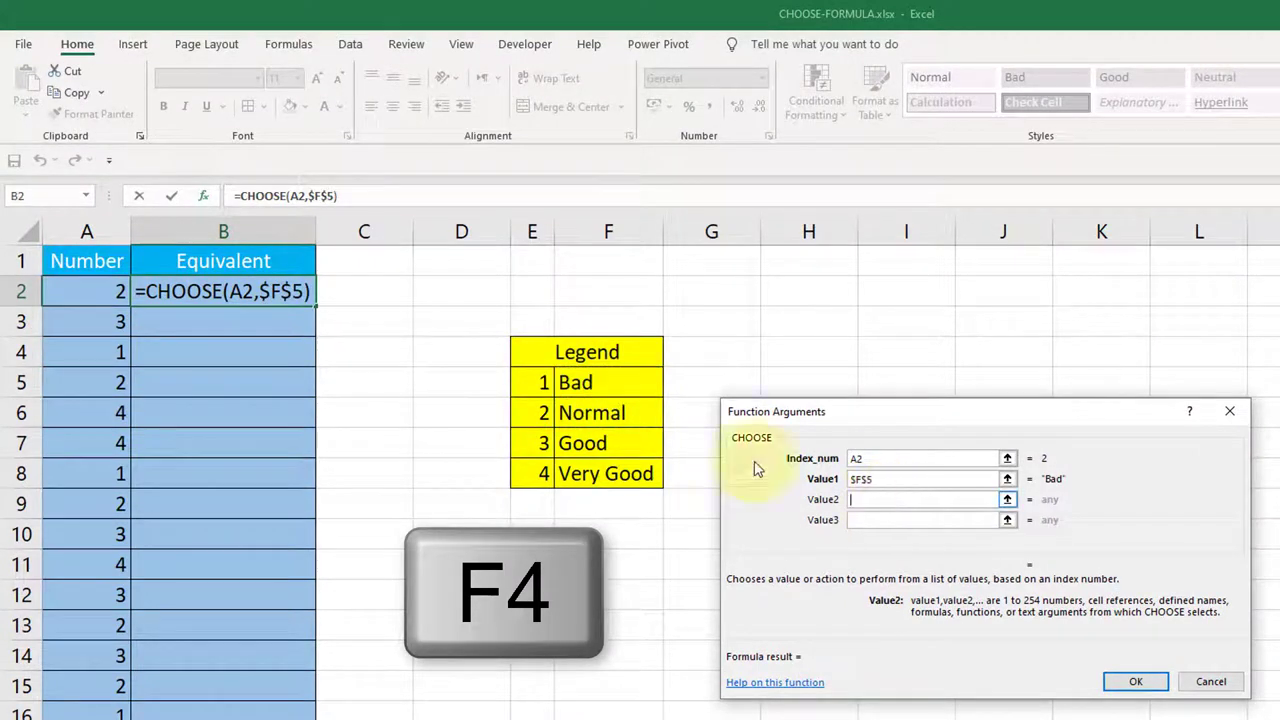
{"action": "left_click", "coordinate": [585, 413]}
{"action": "key", "text": "F4"}
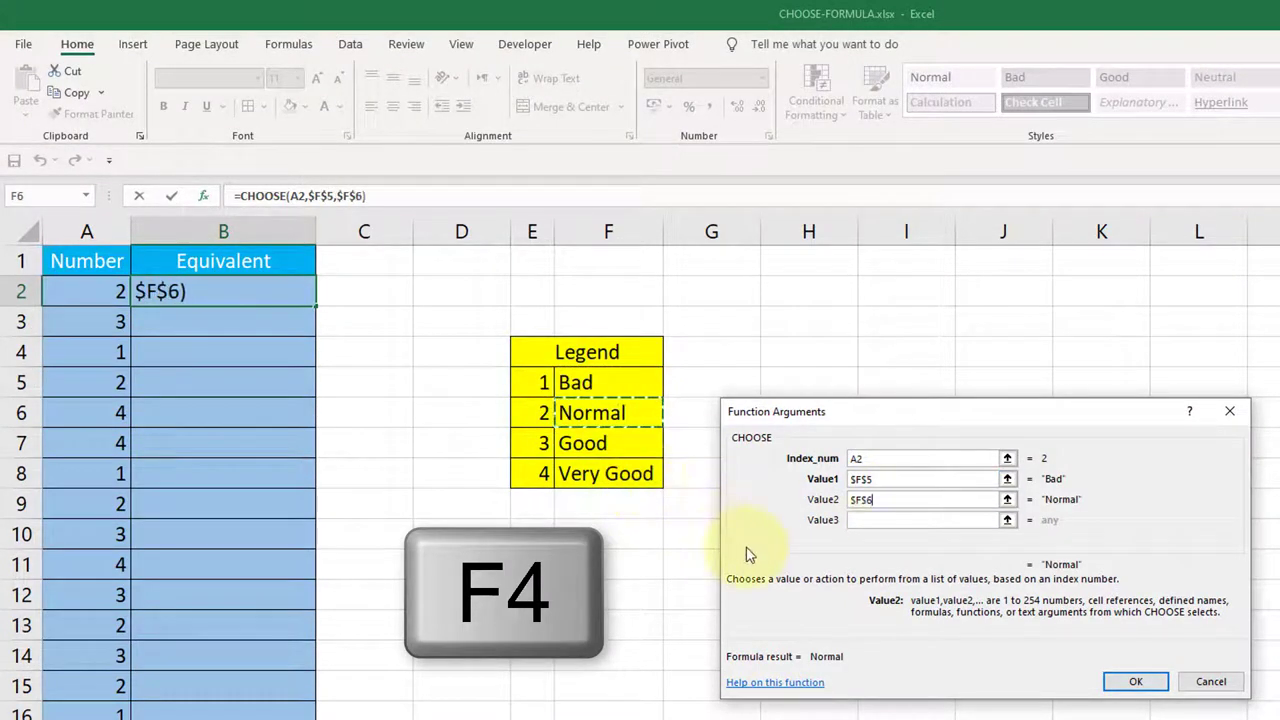
- Set Value3 to $F$7 and Value4 to $F$8 as absolute references, and enter the formula in B2
{"action": "left_click", "coordinate": [872, 521]}
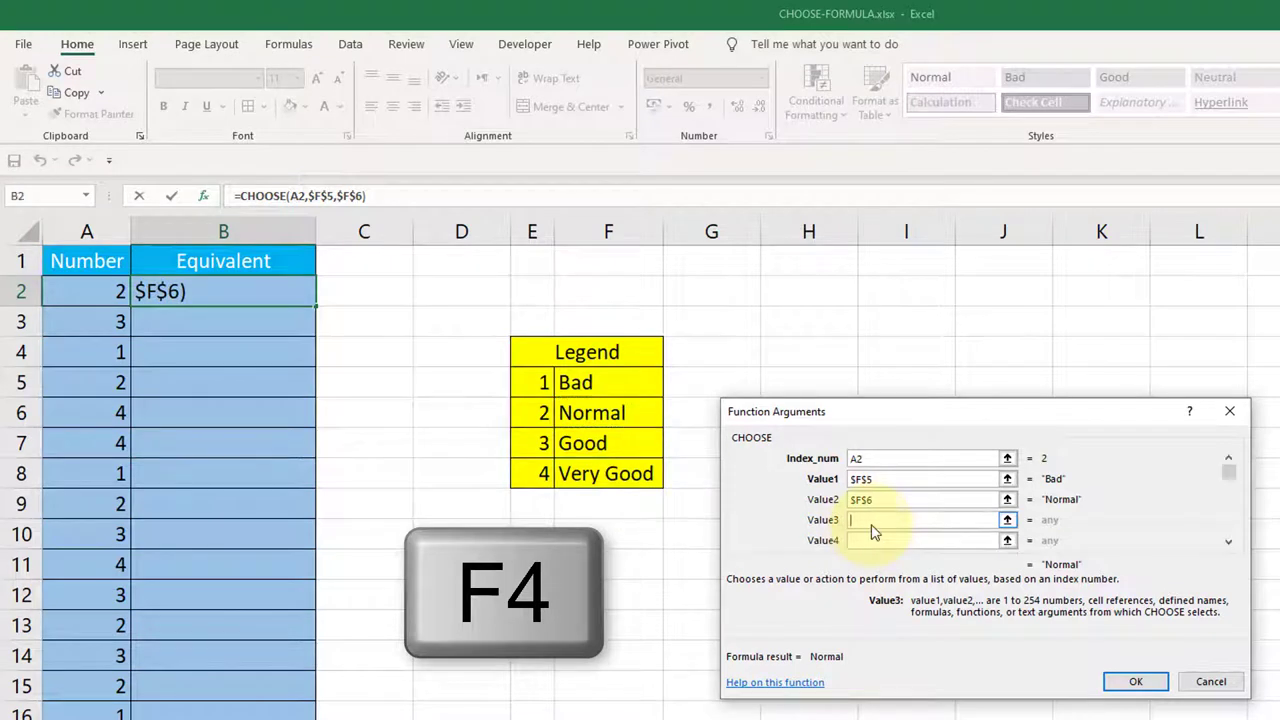
{"action": "left_click", "coordinate": [634, 449]}
{"action": "key", "text": "F4"}
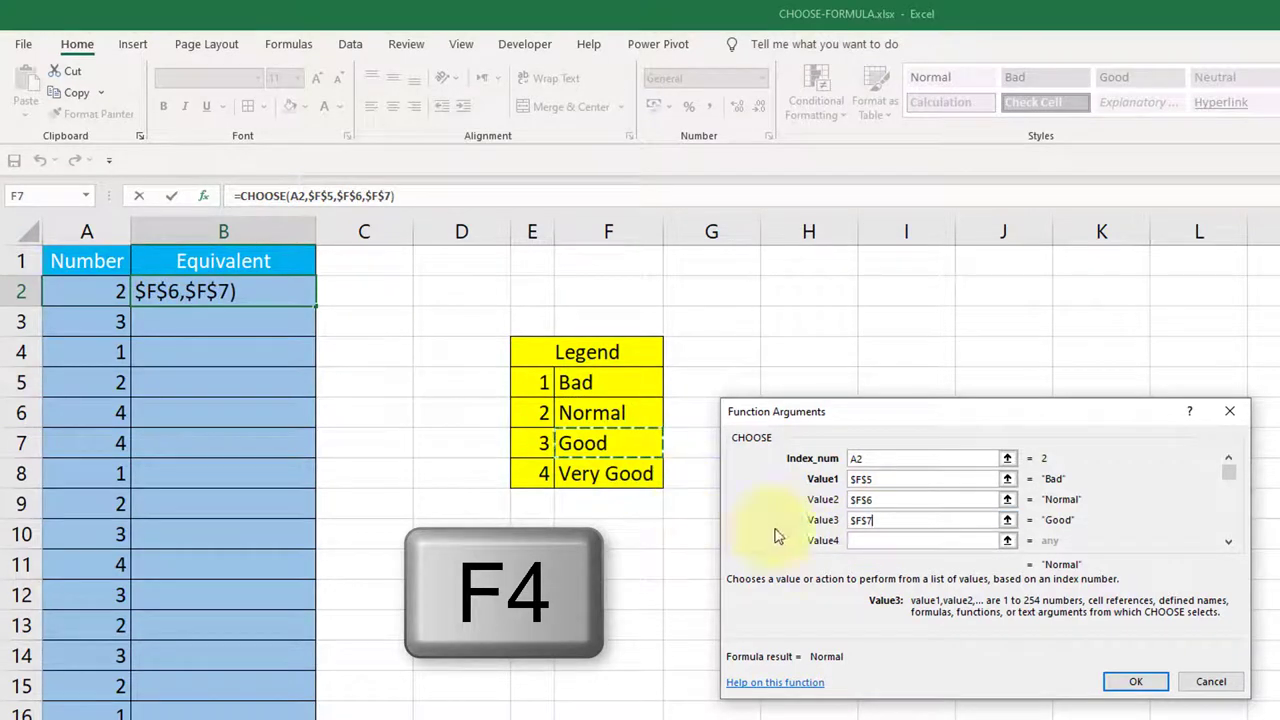
{"action": "left_click", "coordinate": [877, 541]}
{"action": "left_click", "coordinate": [604, 475]}
{"action": "key", "text": "F4"}
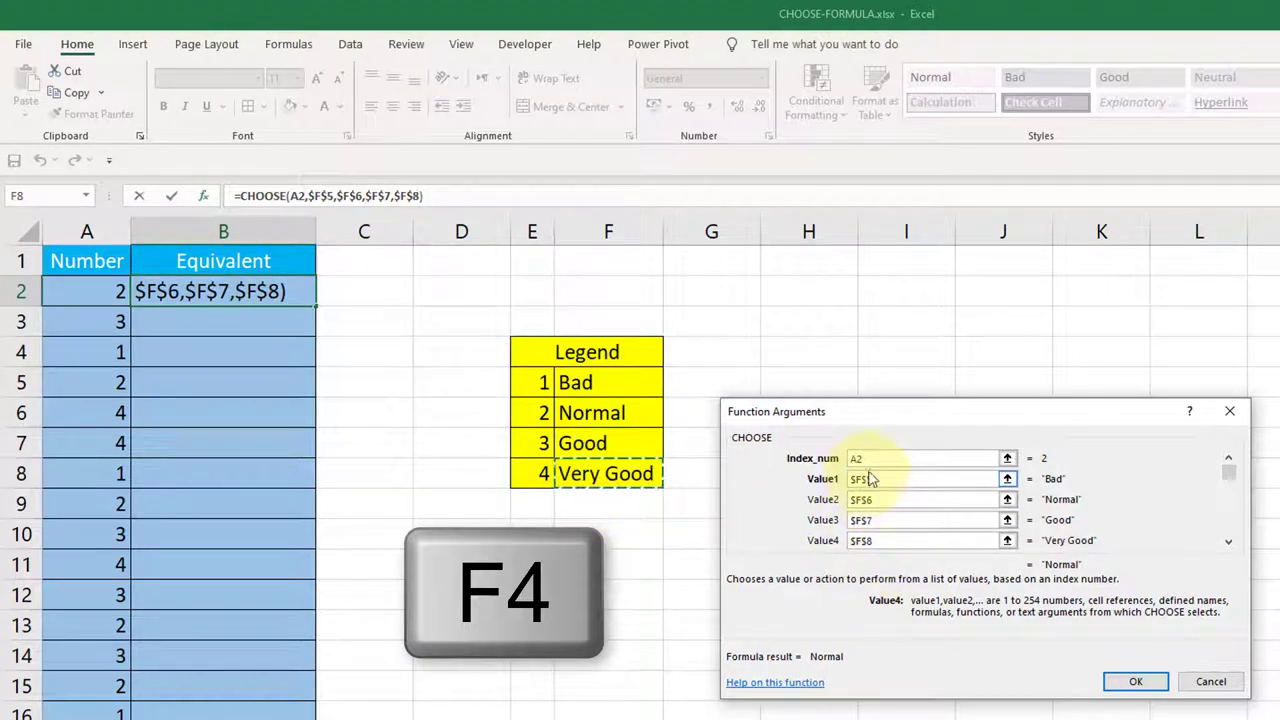
{"action": "left_click_drag", "start_coordinate": [871, 457], "coordinate": [846, 459]}
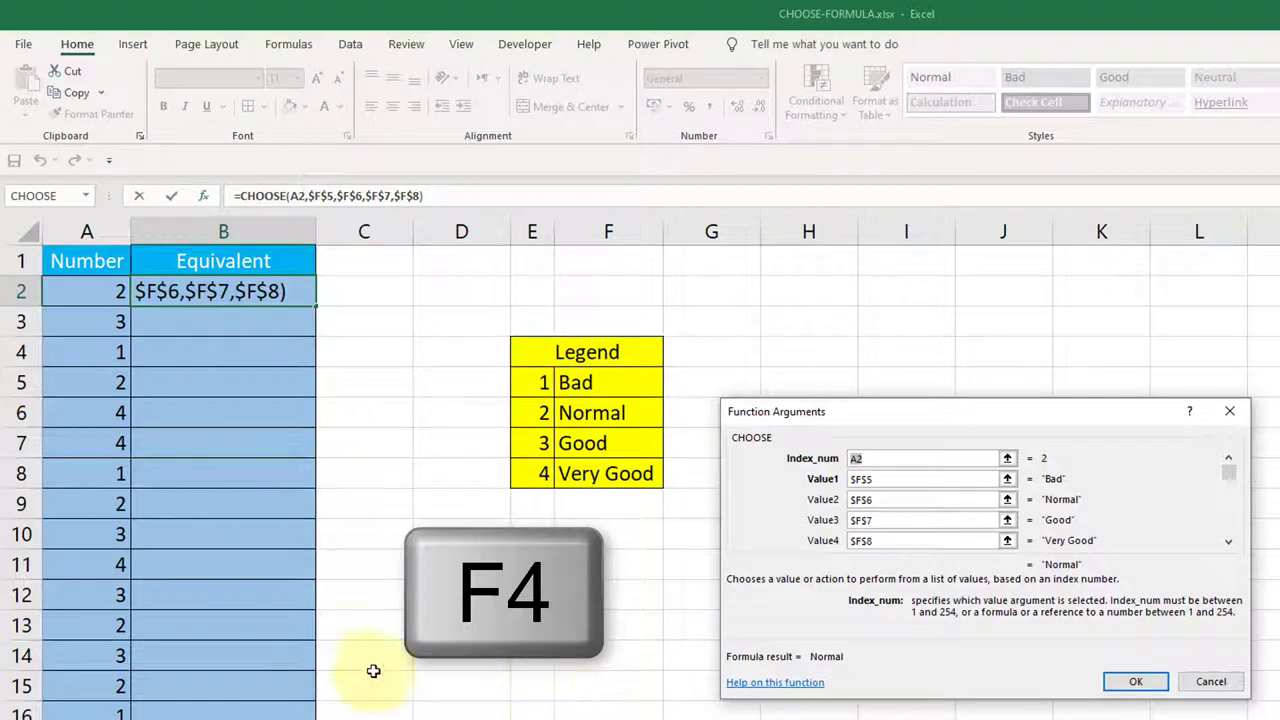
{"action": "left_click", "coordinate": [1135, 682]}
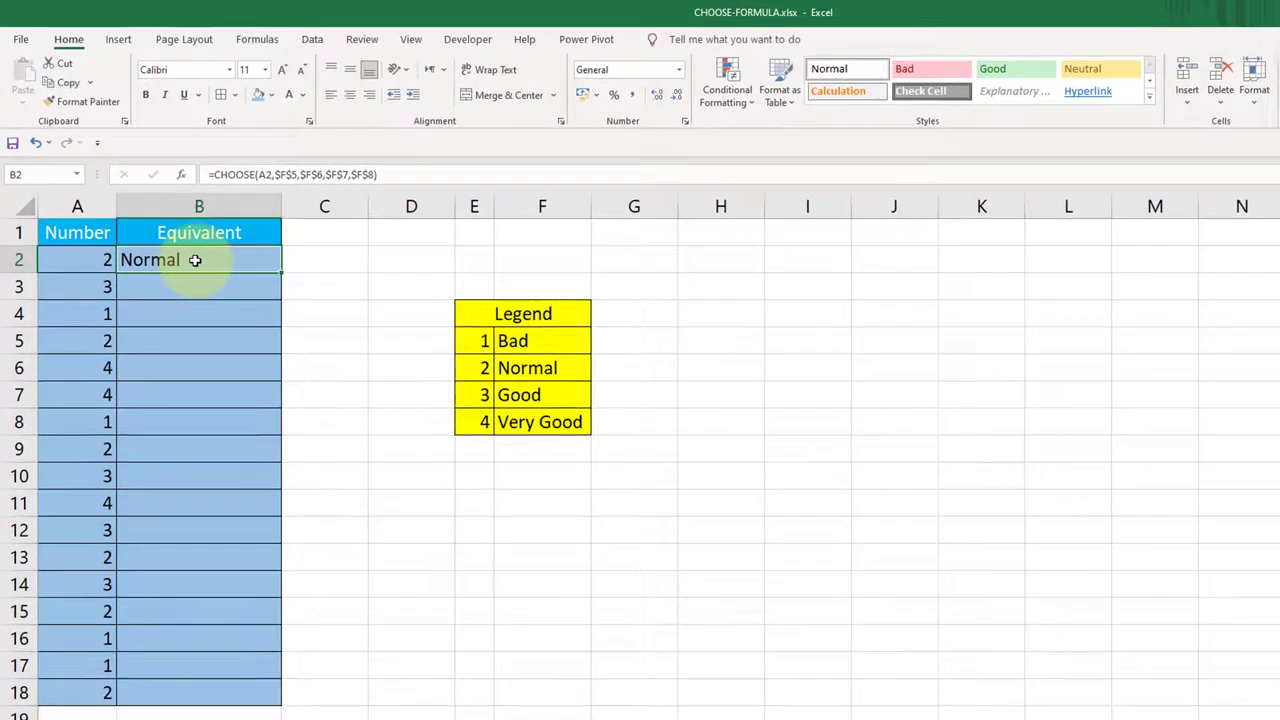
- Fill the CHOOSE formula from B2 down the Equivalent column to B18
{"action": "double_click", "coordinate": [281, 273]}
{"action": "left_click_drag", "start_coordinate": [186, 277], "coordinate": [190, 643]}
{"action": "left_click", "coordinate": [425, 590]}
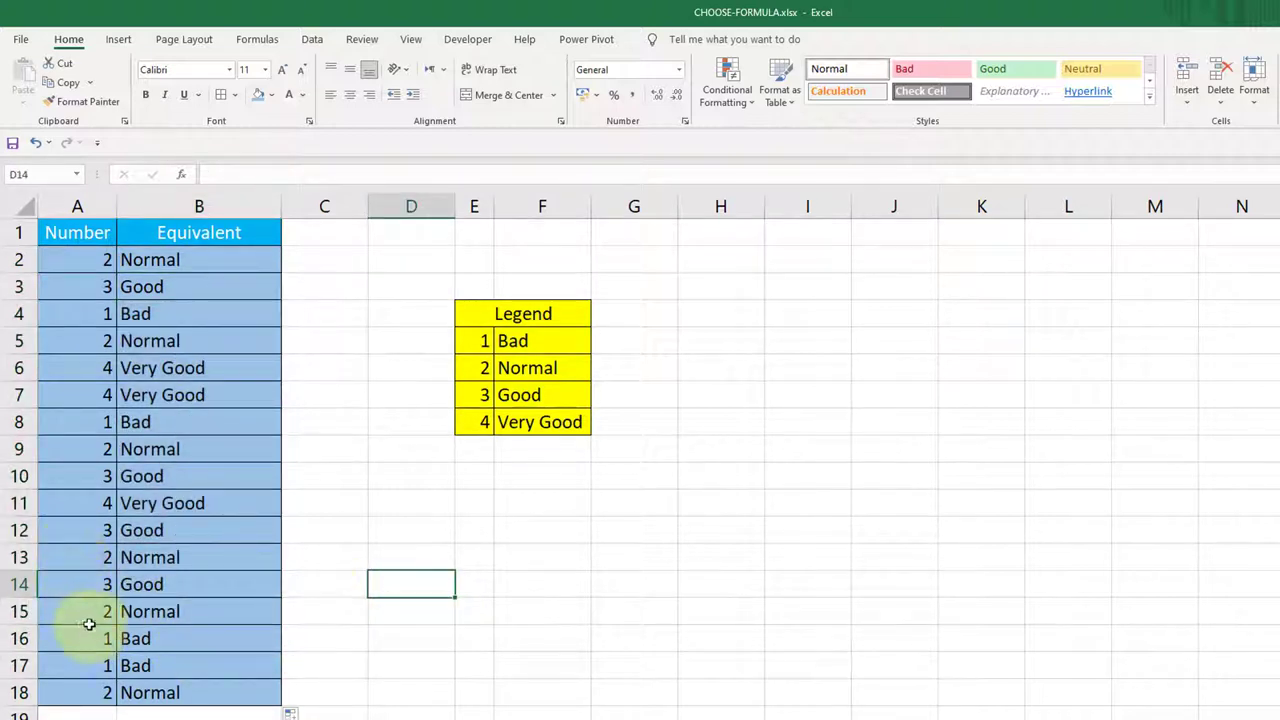
- Compare the filled Equivalent values with their numbers and the matching legend entries, such as rows 11 and 14
{"action": "left_click", "coordinate": [89, 585]}
{"action": "left_click", "coordinate": [126, 580]}
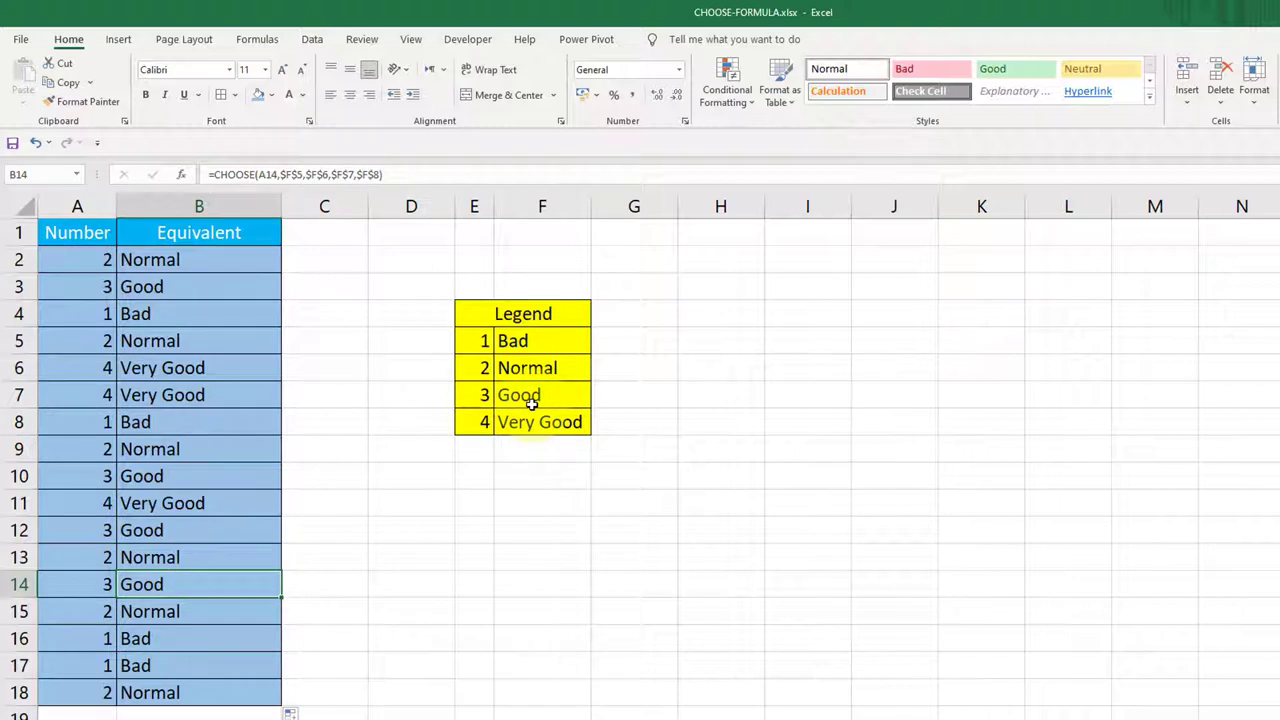
{"action": "left_click", "coordinate": [531, 400]}
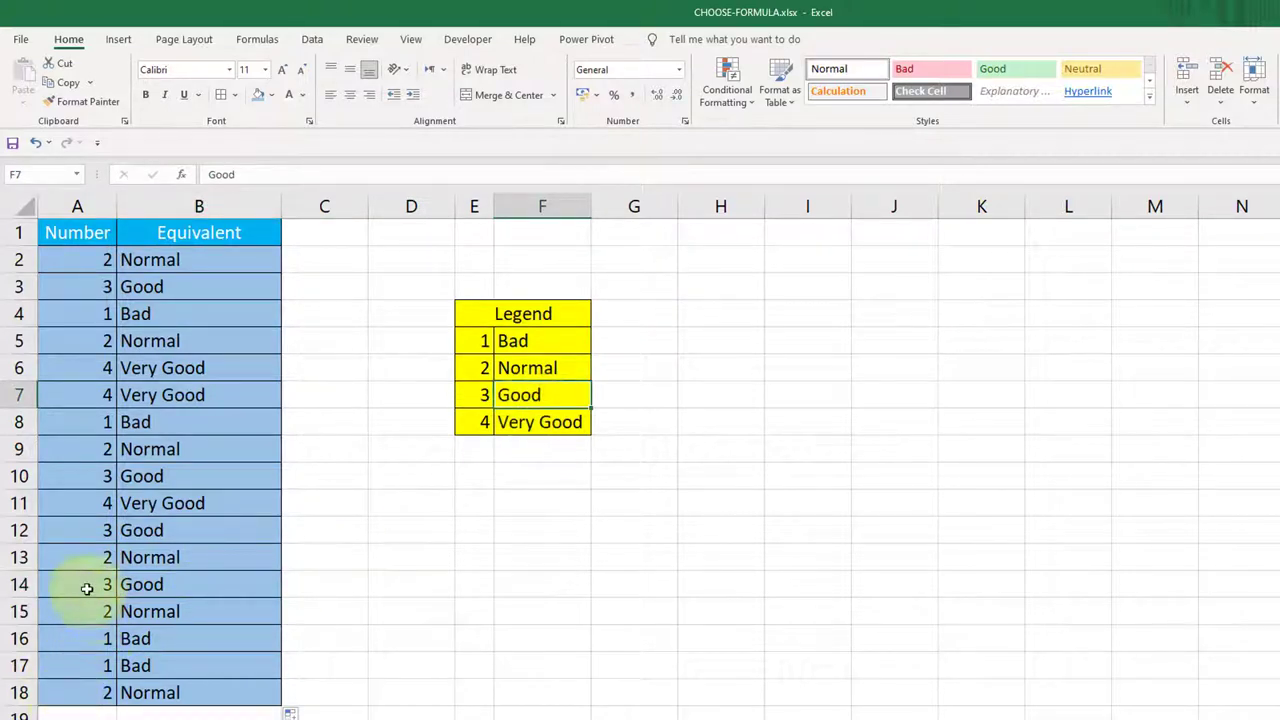
{"action": "left_click", "coordinate": [102, 503]}
{"action": "left_click", "coordinate": [523, 420]}
{"action": "left_click_drag", "start_coordinate": [163, 270], "coordinate": [146, 682]}
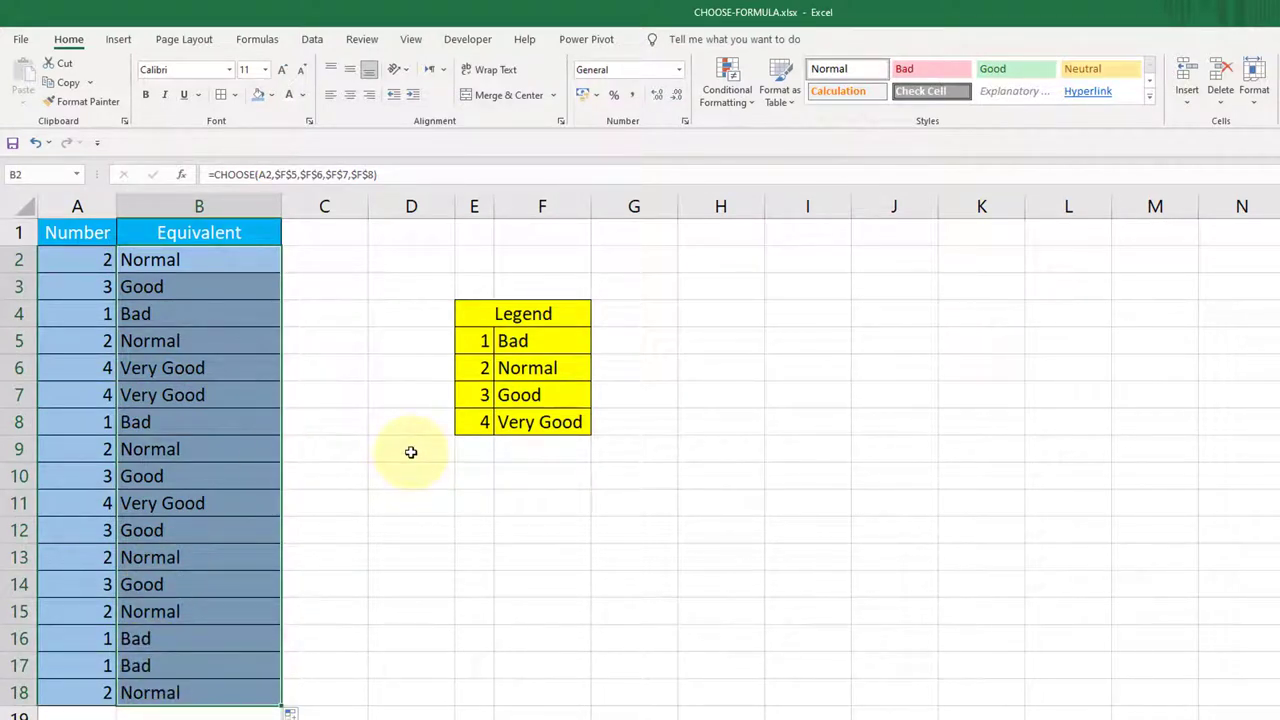
{"action": "left_click", "coordinate": [341, 349]}
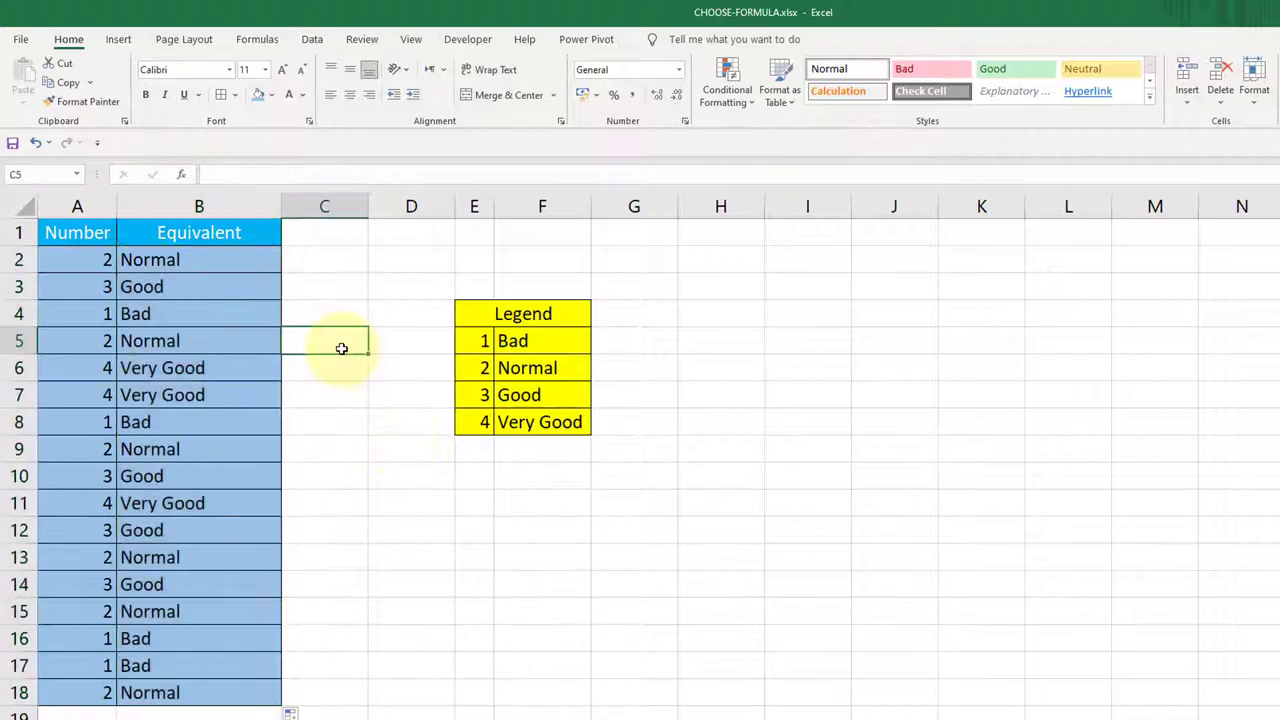
{"action": "left_click", "coordinate": [326, 289]}
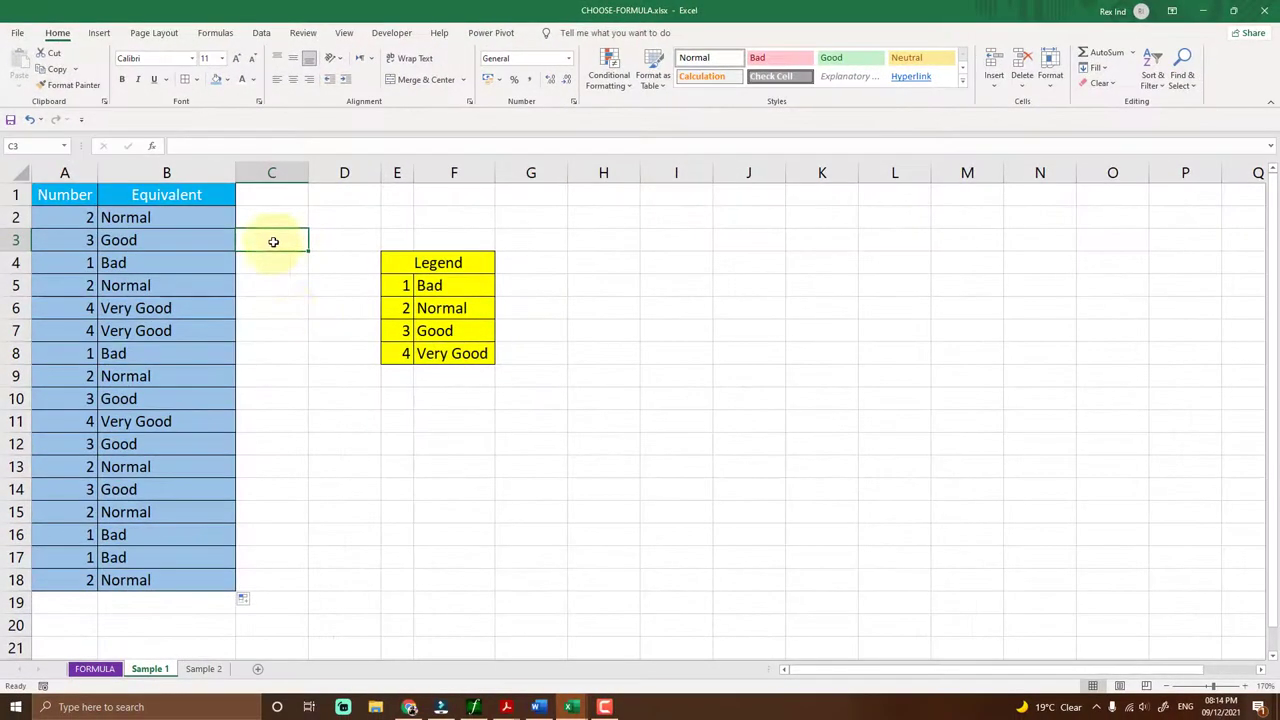
{"action": "left_click", "coordinate": [326, 424]}
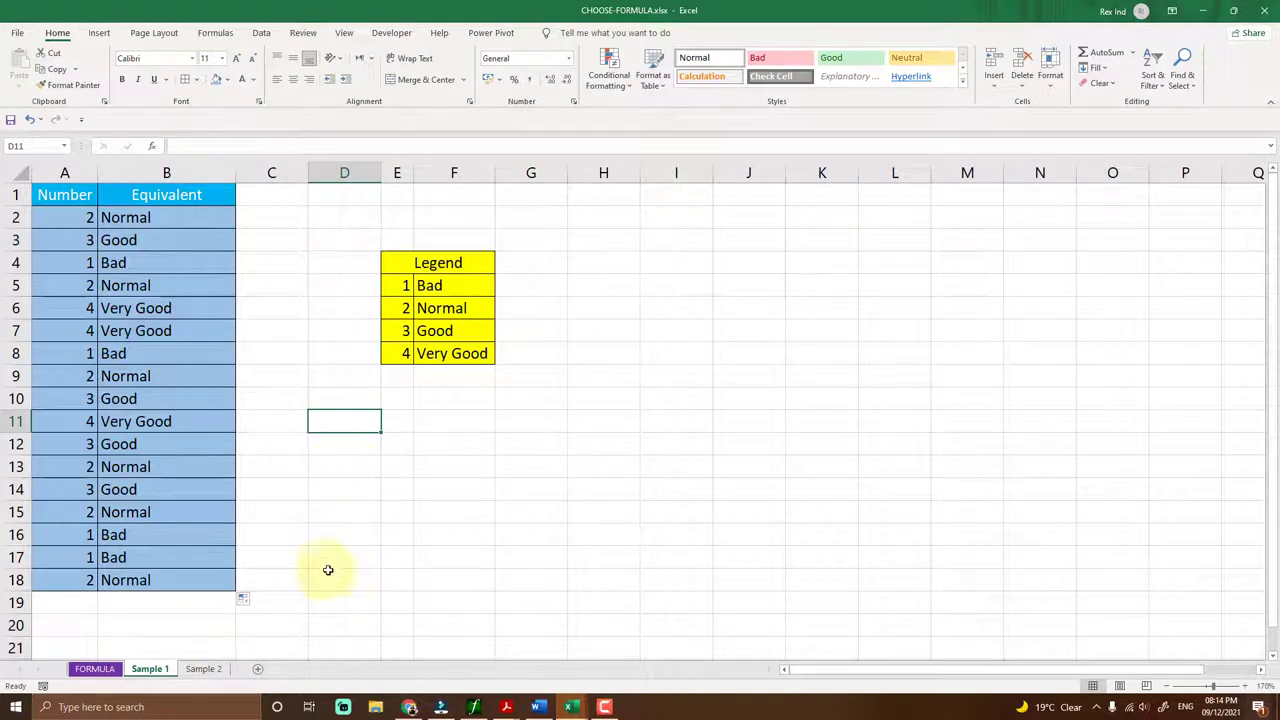
- Switch to the Sample 2 sheet and examine the quarterly data table and the empty summary cells
{"action": "left_click", "coordinate": [205, 669]}
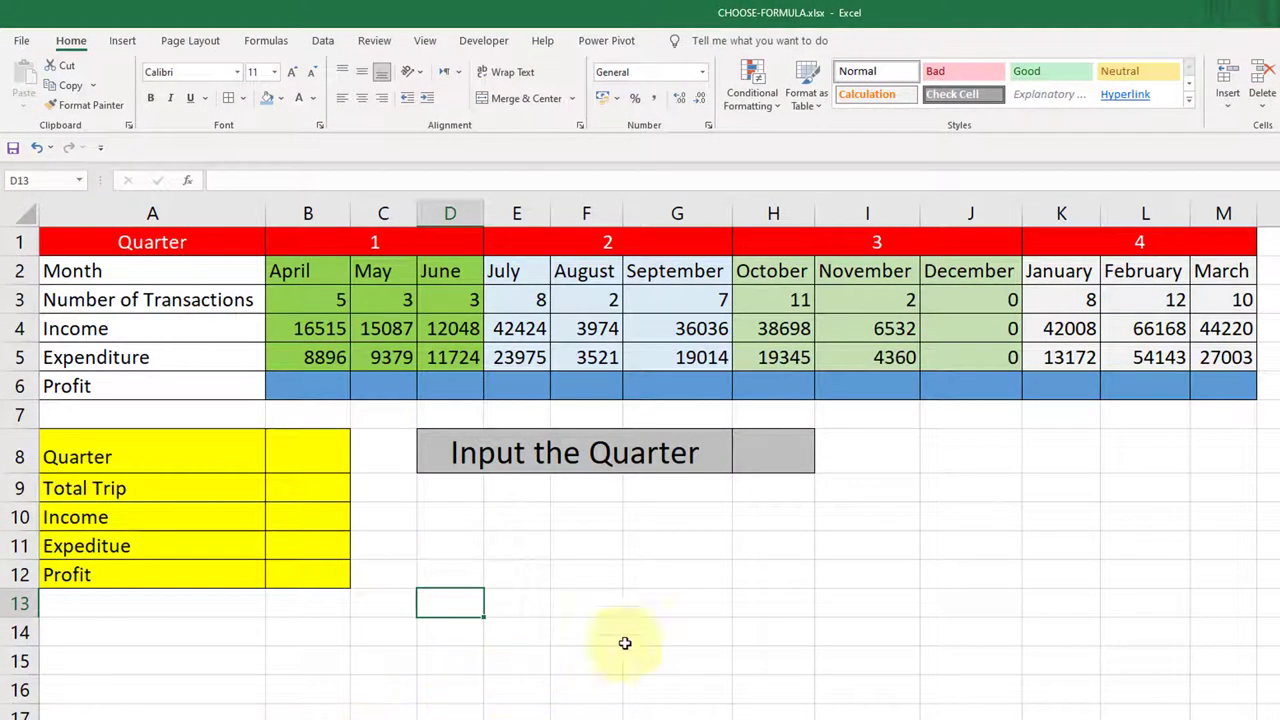
{"action": "left_click", "coordinate": [647, 636]}
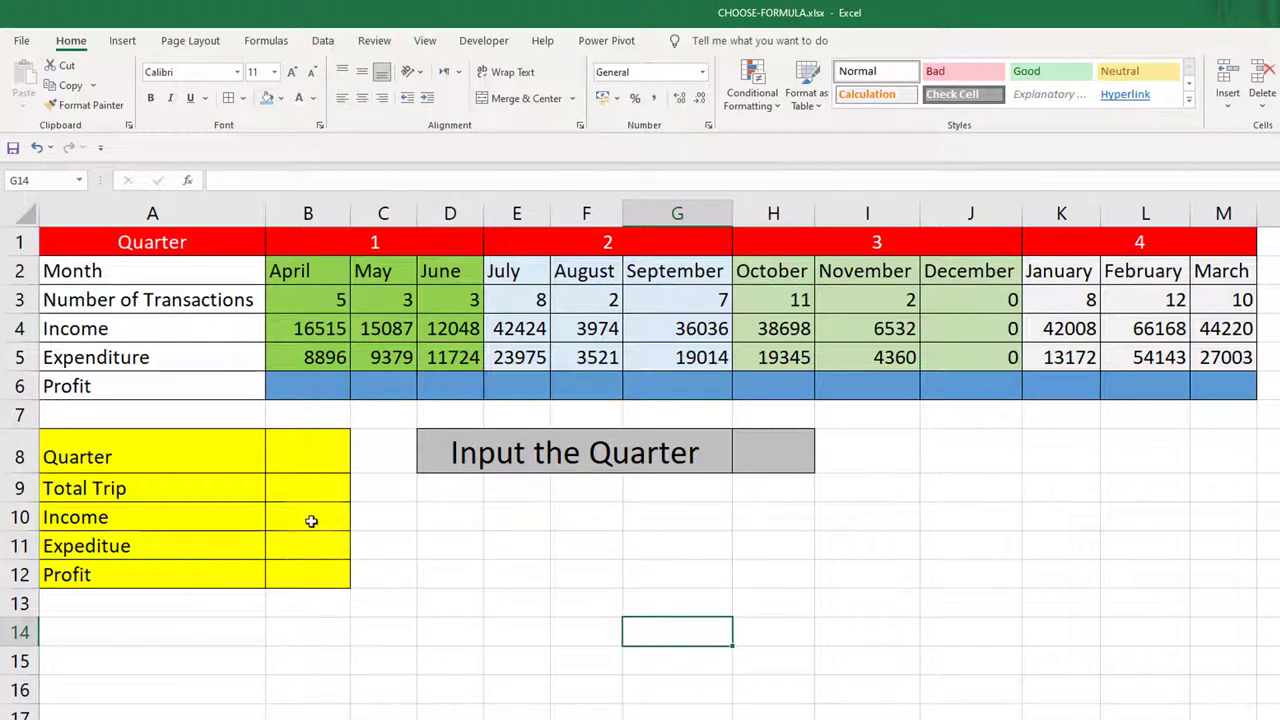
{"action": "left_click", "coordinate": [300, 490]}
{"action": "left_click", "coordinate": [302, 512]}
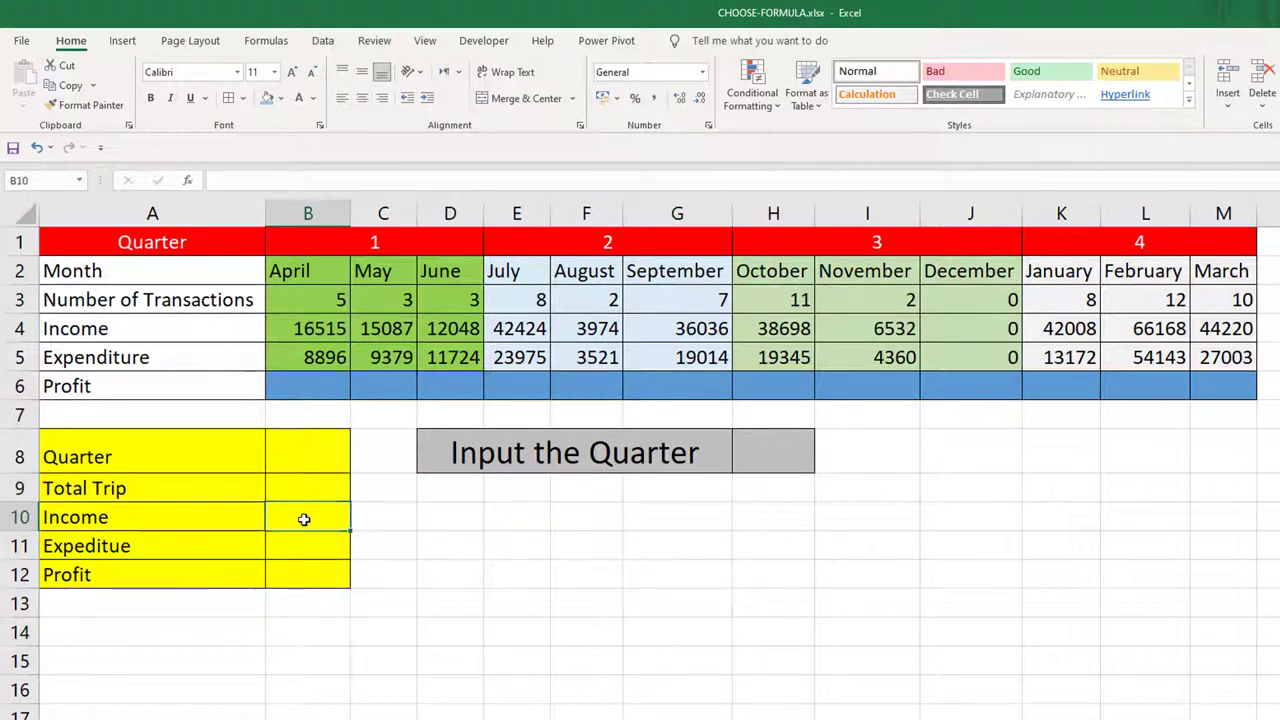
{"action": "left_click", "coordinate": [162, 303]}
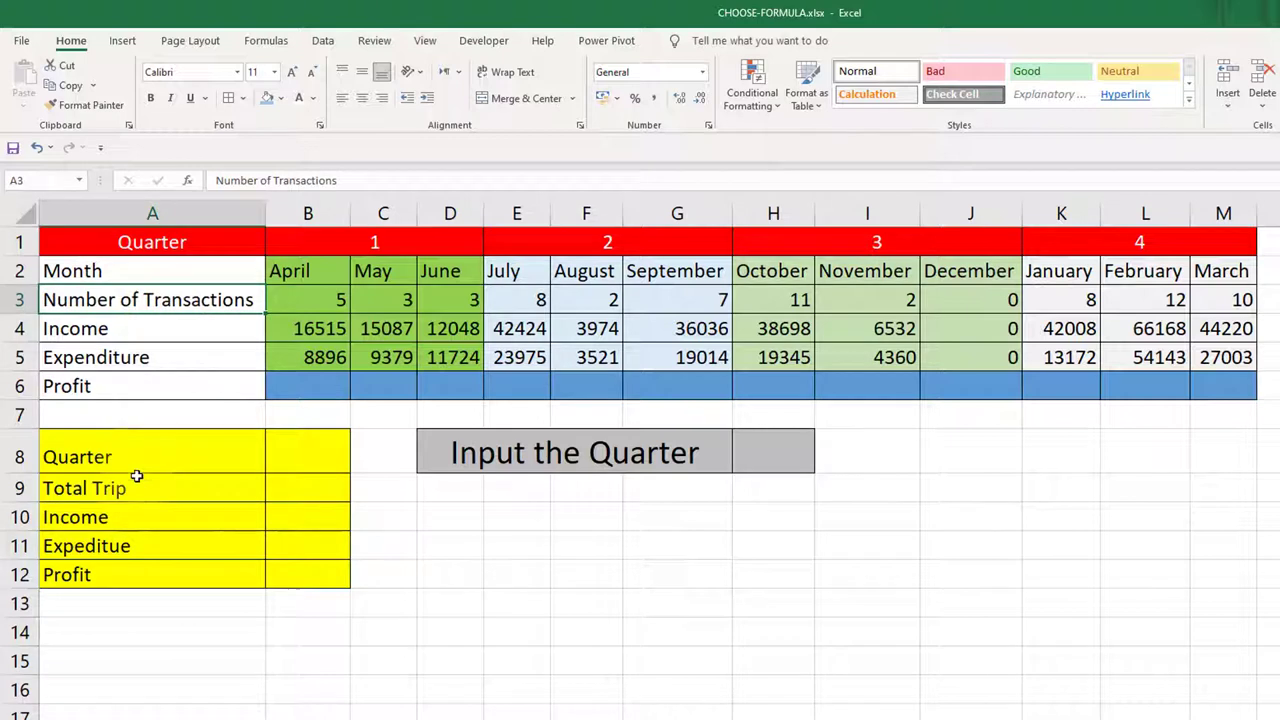
- Change the summary label in cell A9 to "Total Transactions"
{"action": "left_click", "coordinate": [133, 489]}
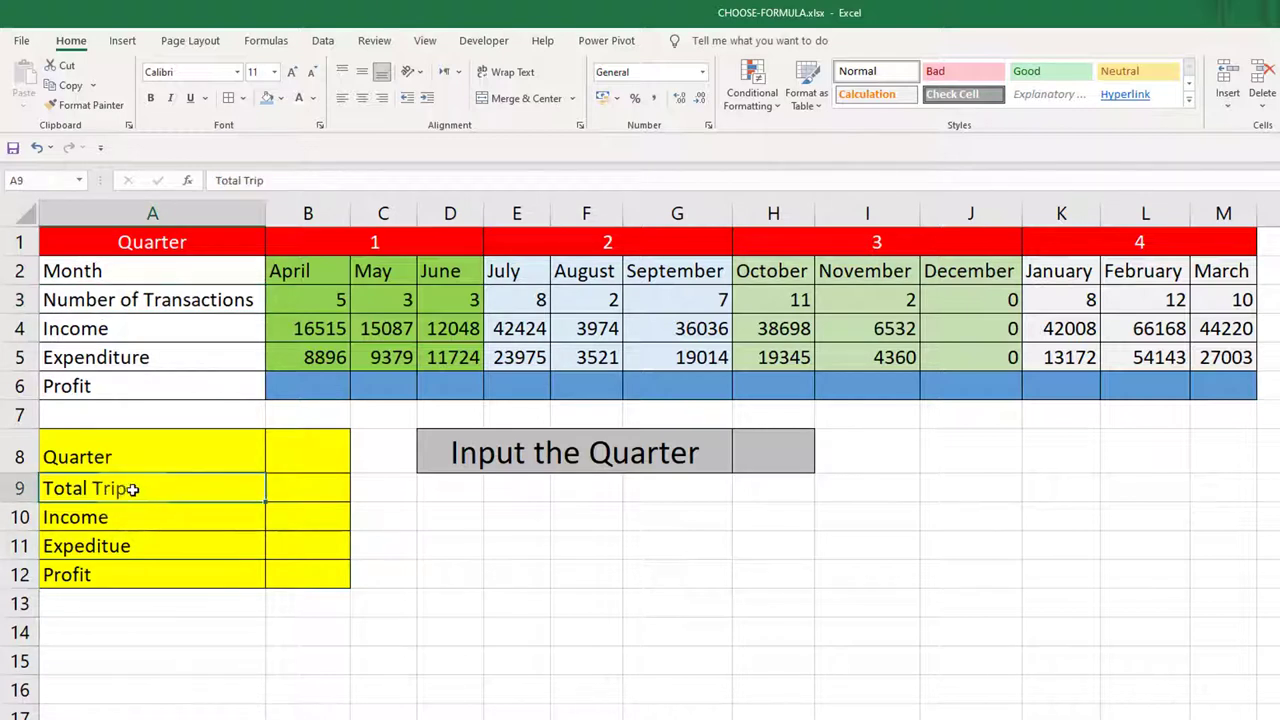
{"action": "double_click", "coordinate": [131, 488]}
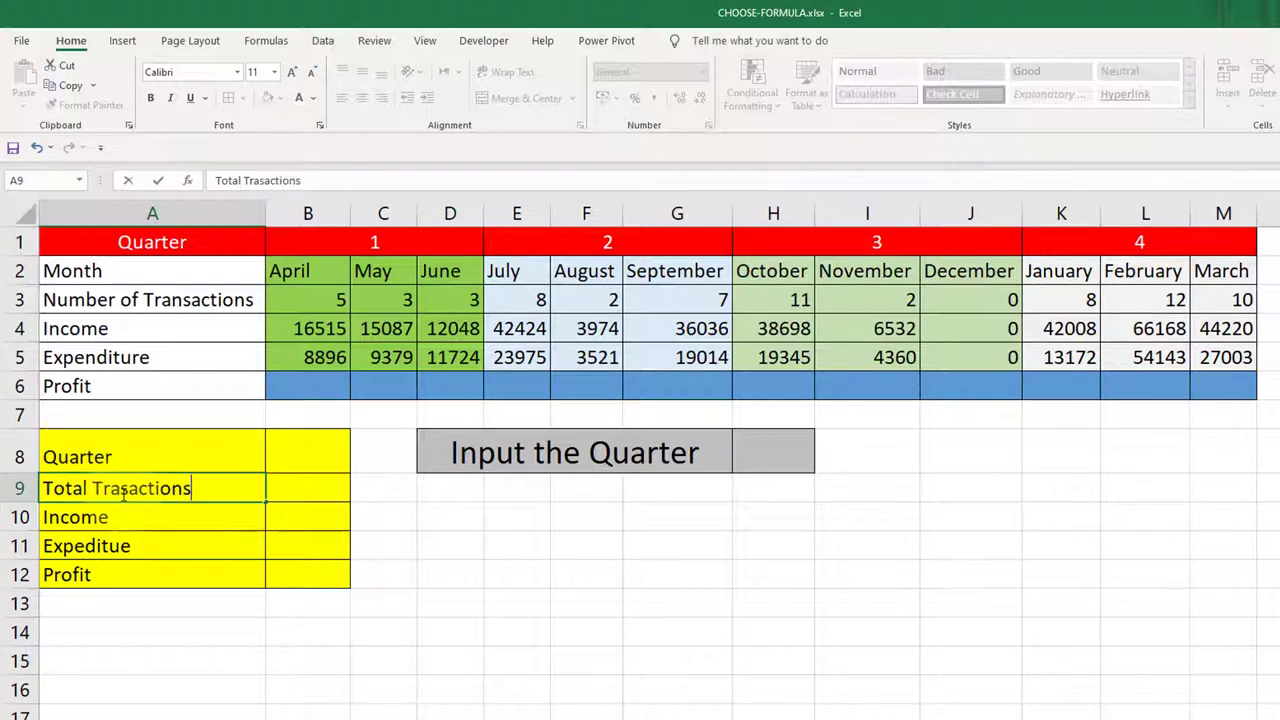
{"action": "left_click", "coordinate": [124, 486]}
{"action": "type", "text": "n"}
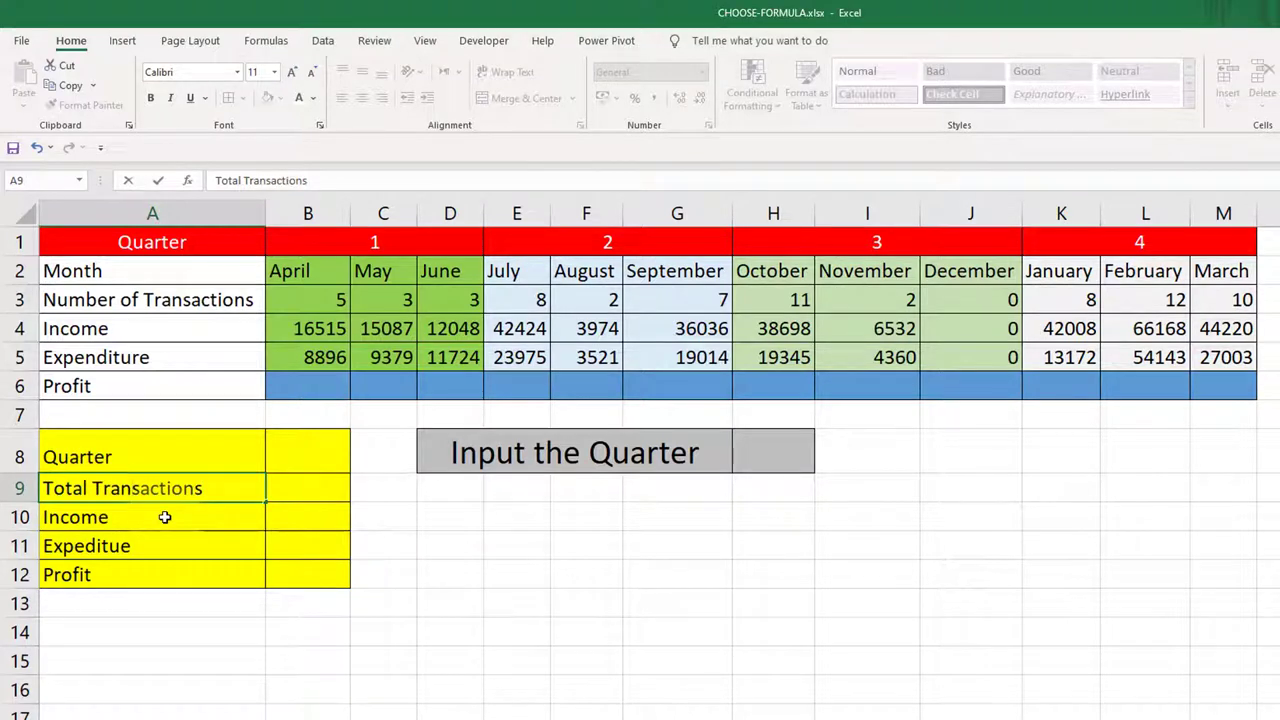
{"action": "left_click", "coordinate": [165, 517]}
{"action": "left_click", "coordinate": [160, 488]}
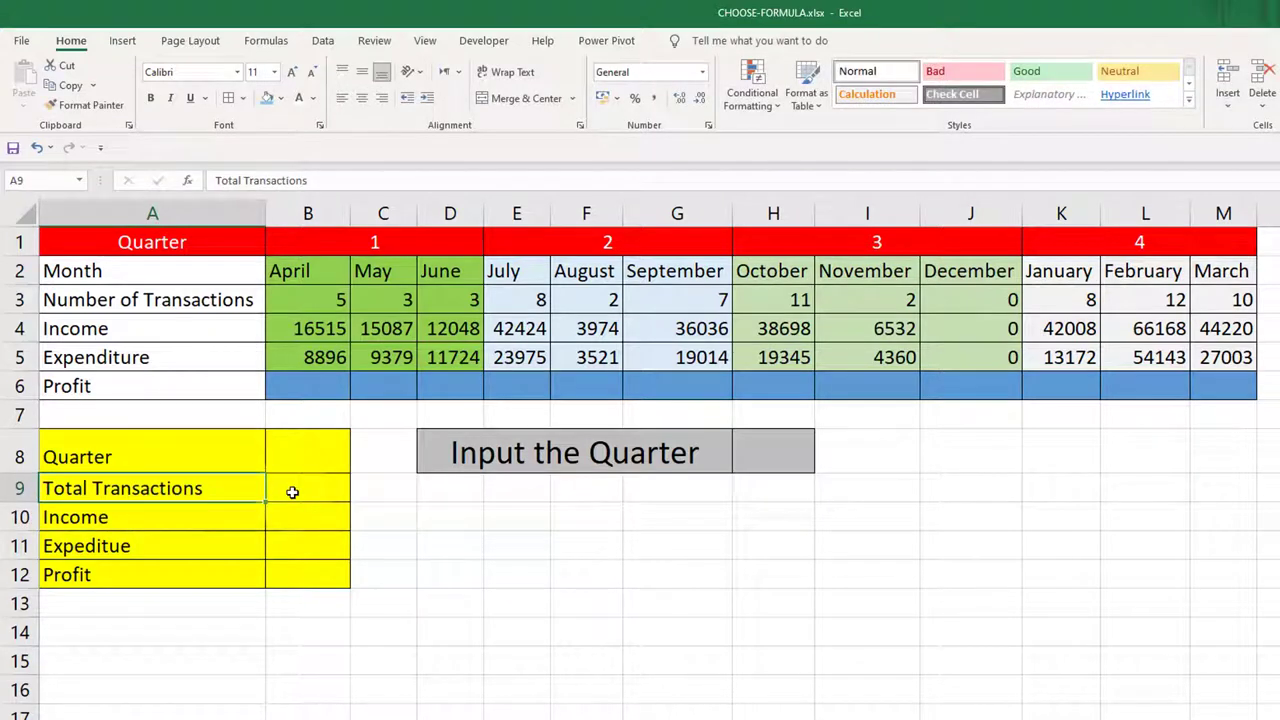
- Examine the Number of Transactions values in row 3 quarter by quarter
{"action": "left_click_drag", "start_coordinate": [331, 299], "coordinate": [440, 300]}
{"action": "left_click_drag", "start_coordinate": [528, 294], "coordinate": [663, 294]}
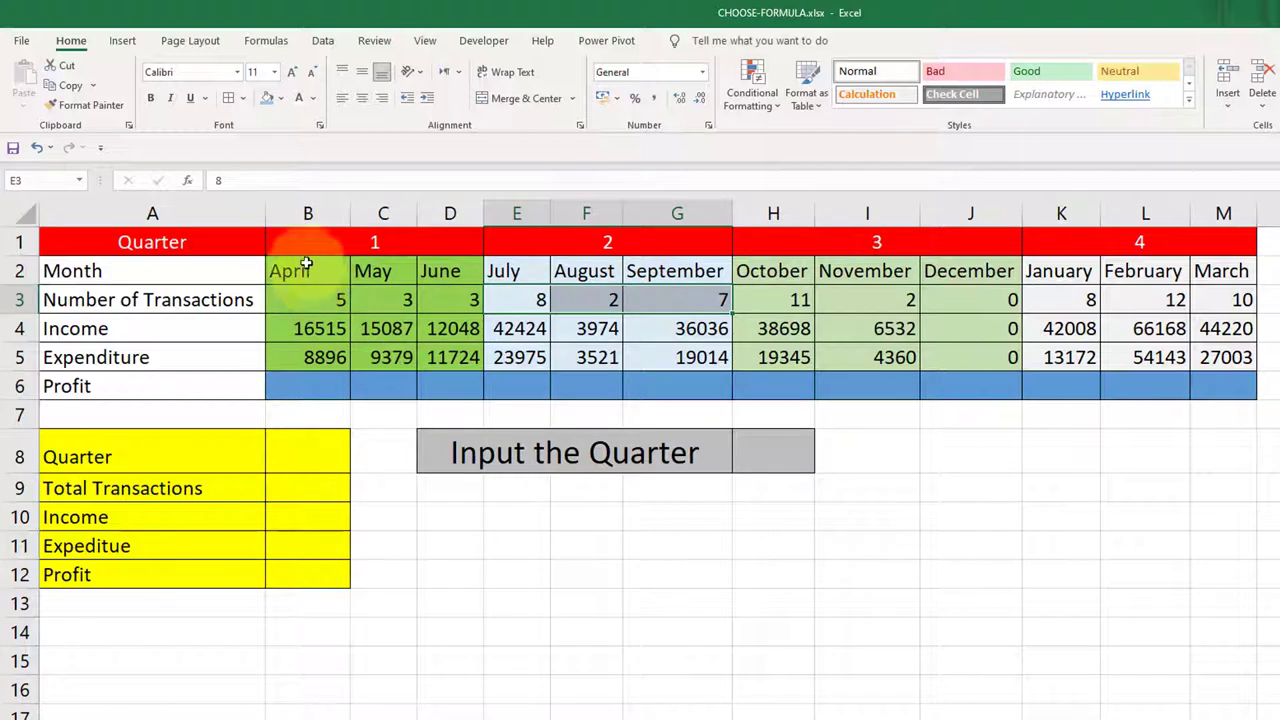
{"action": "left_click_drag", "start_coordinate": [314, 308], "coordinate": [990, 300]}
{"action": "left_click_drag", "start_coordinate": [1068, 300], "coordinate": [1230, 300]}
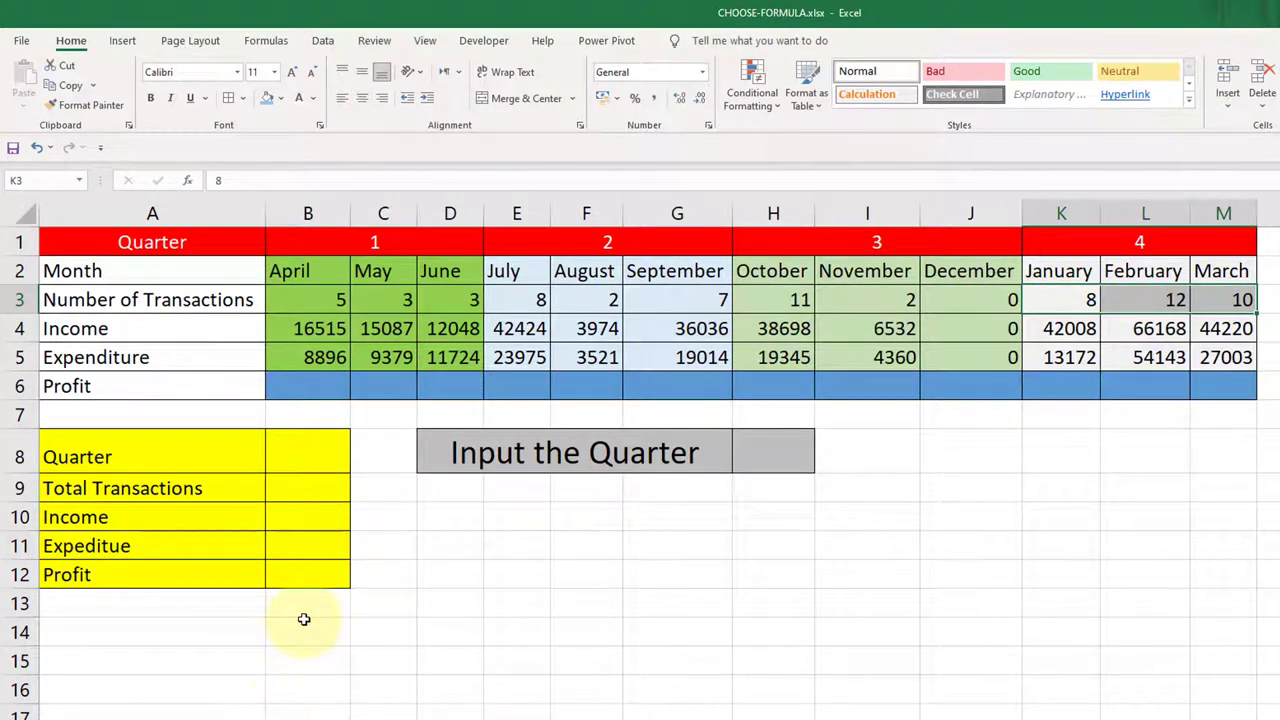
- Test the quarter input cell H8 with the values 1, 2, 3 and 4 in turn, and clear it
{"action": "left_click_drag", "start_coordinate": [295, 450], "coordinate": [277, 571]}
{"action": "left_click", "coordinate": [460, 570]}
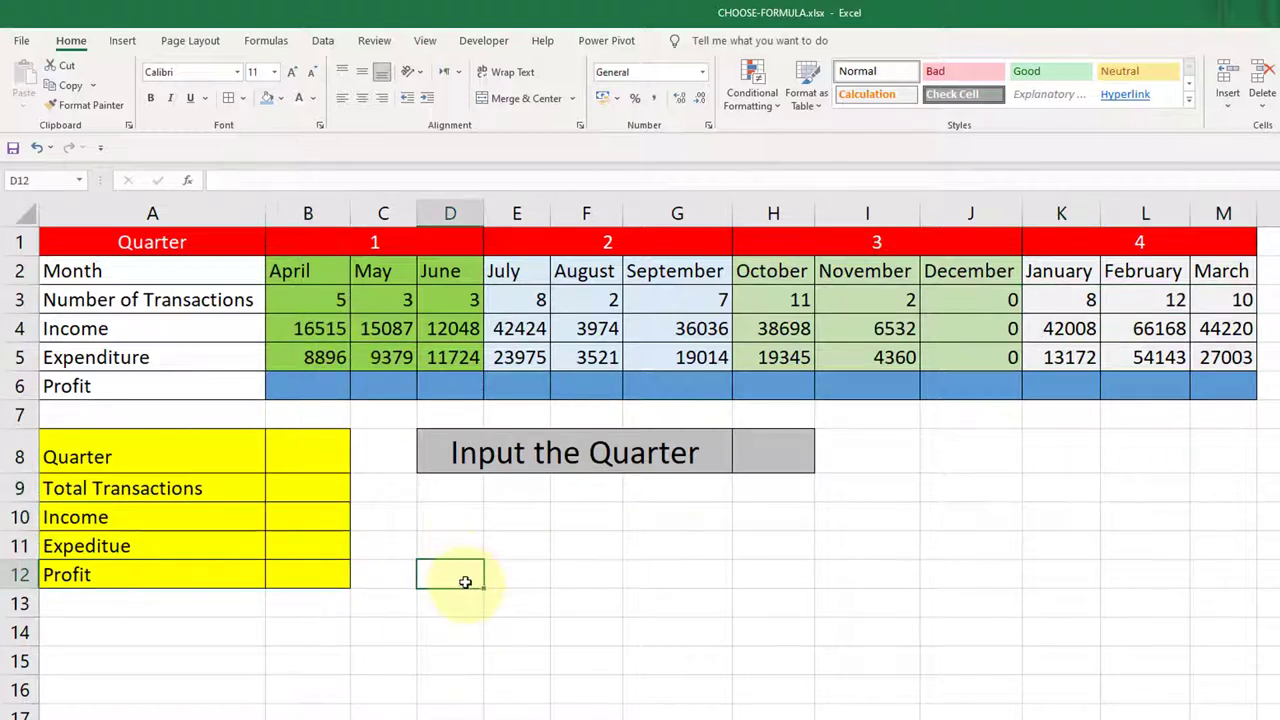
{"action": "left_click", "coordinate": [783, 453]}
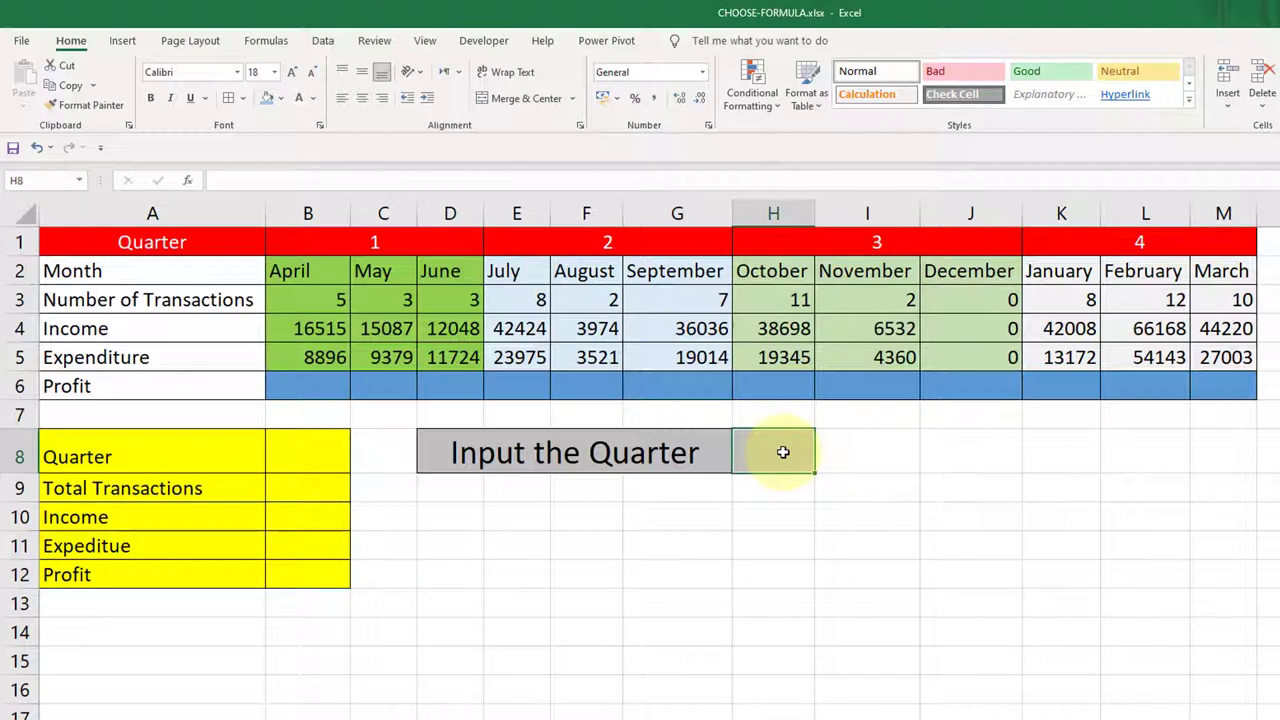
{"action": "type", "text": "1"}
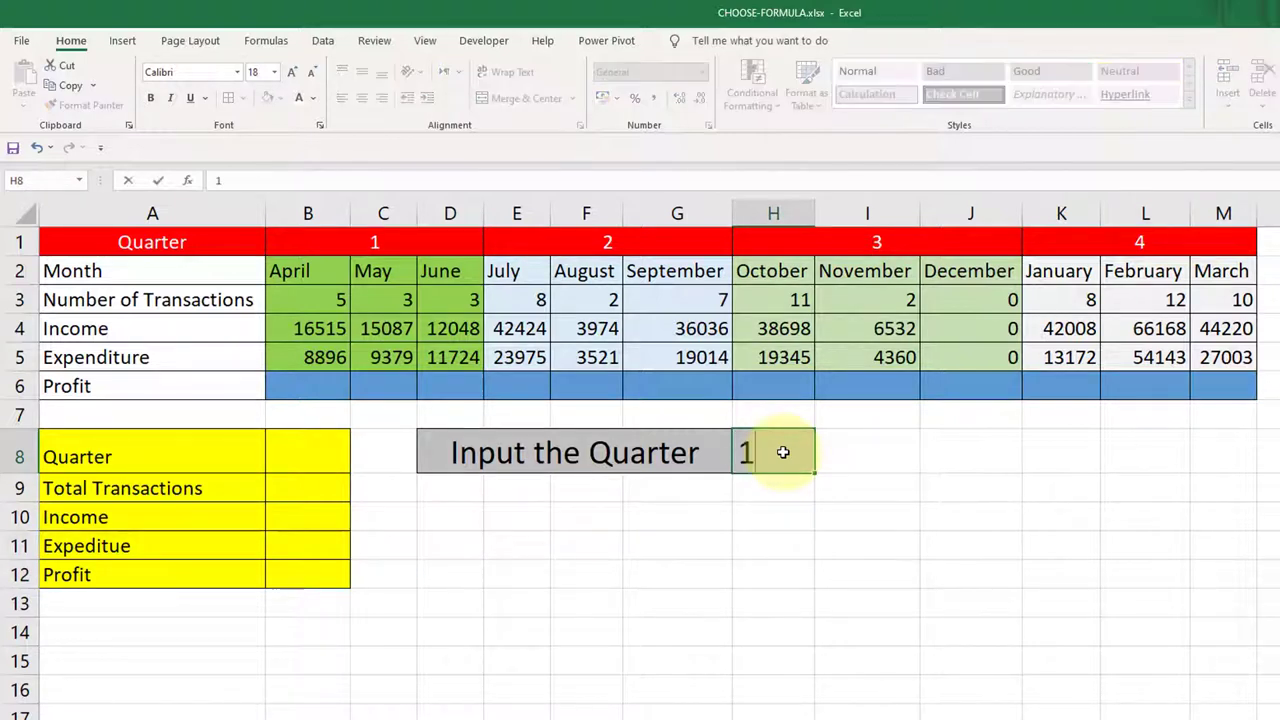
{"action": "key", "text": "Return"}
{"action": "left_click", "coordinate": [783, 453]}
{"action": "type", "text": "2"}
{"action": "key", "text": "Return"}
{"action": "left_click", "coordinate": [783, 453]}
{"action": "type", "text": "3"}
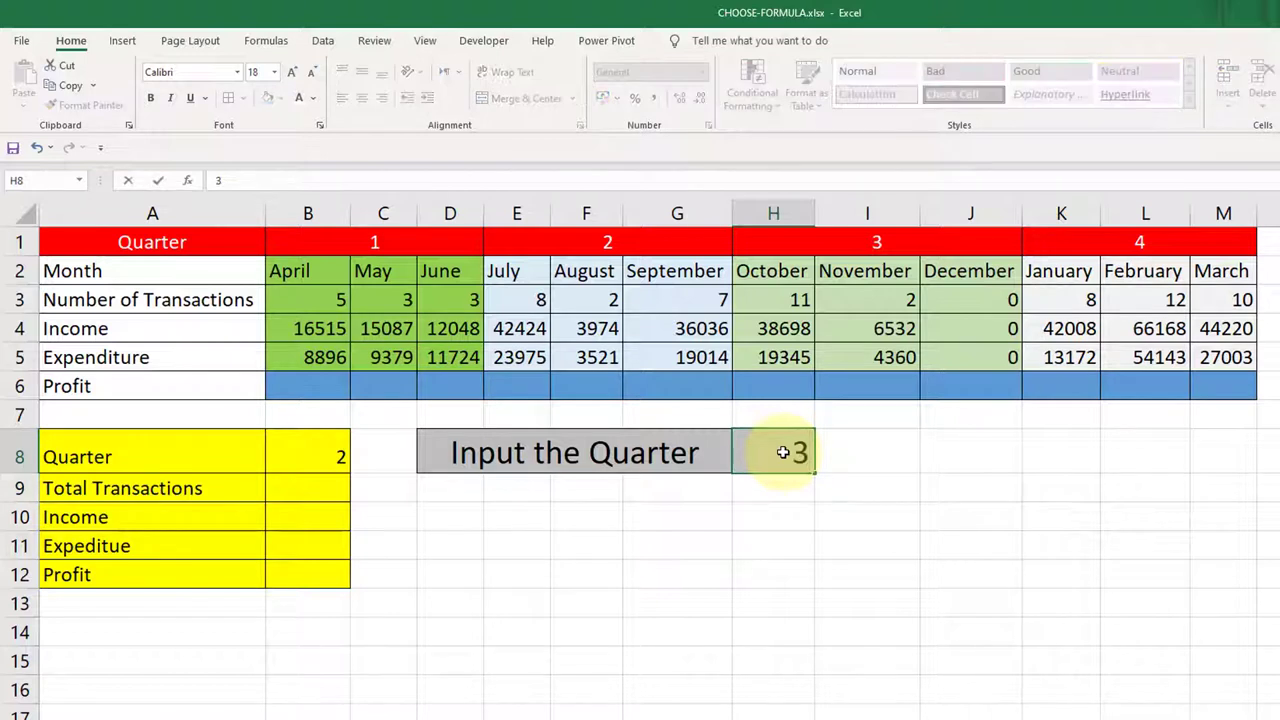
{"action": "key", "text": "Return"}
{"action": "left_click", "coordinate": [786, 441]}
{"action": "type", "text": "4"}
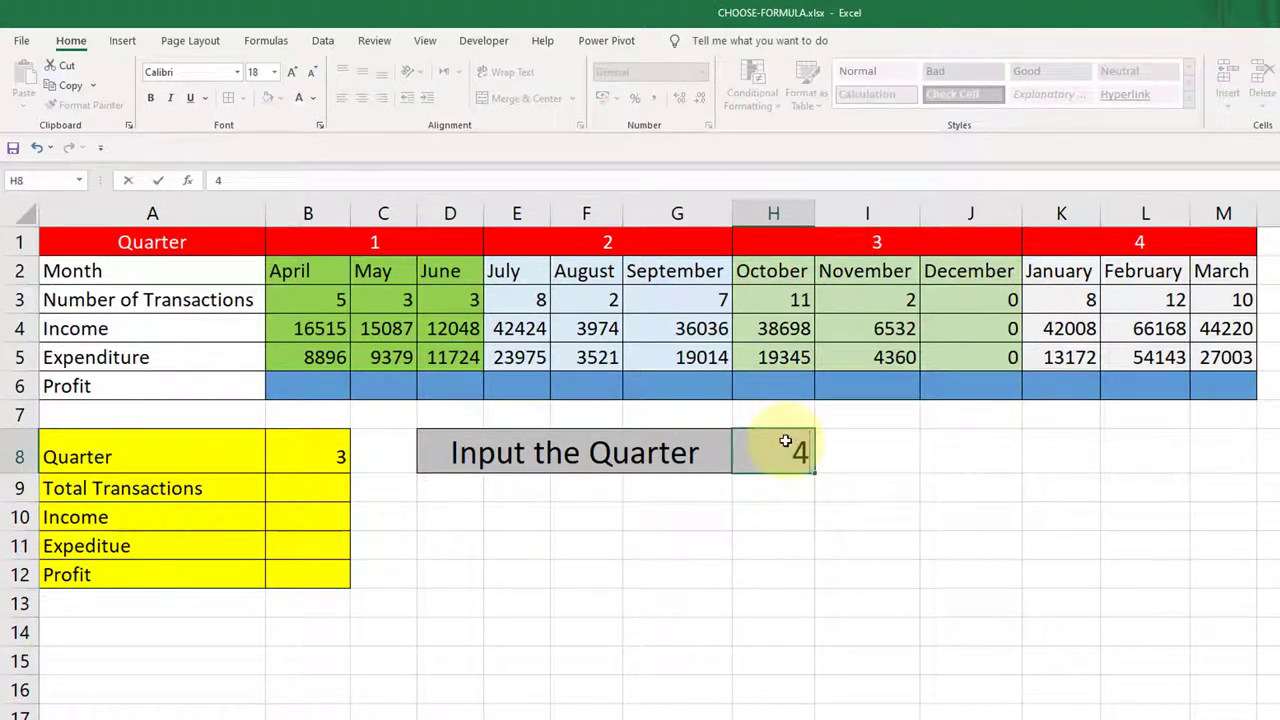
{"action": "left_click", "coordinate": [773, 517]}
{"action": "left_click", "coordinate": [755, 578]}
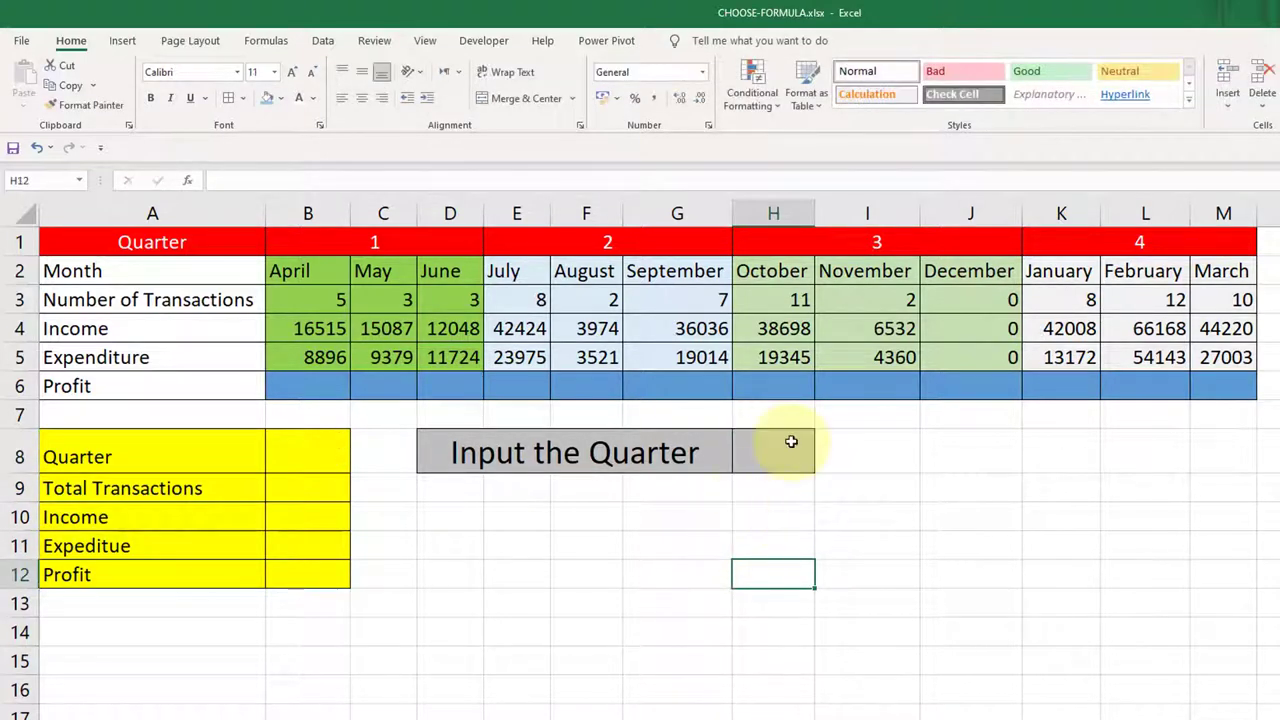
- Enter 2 as the quarter in the input cell H8
{"action": "left_click", "coordinate": [762, 458]}
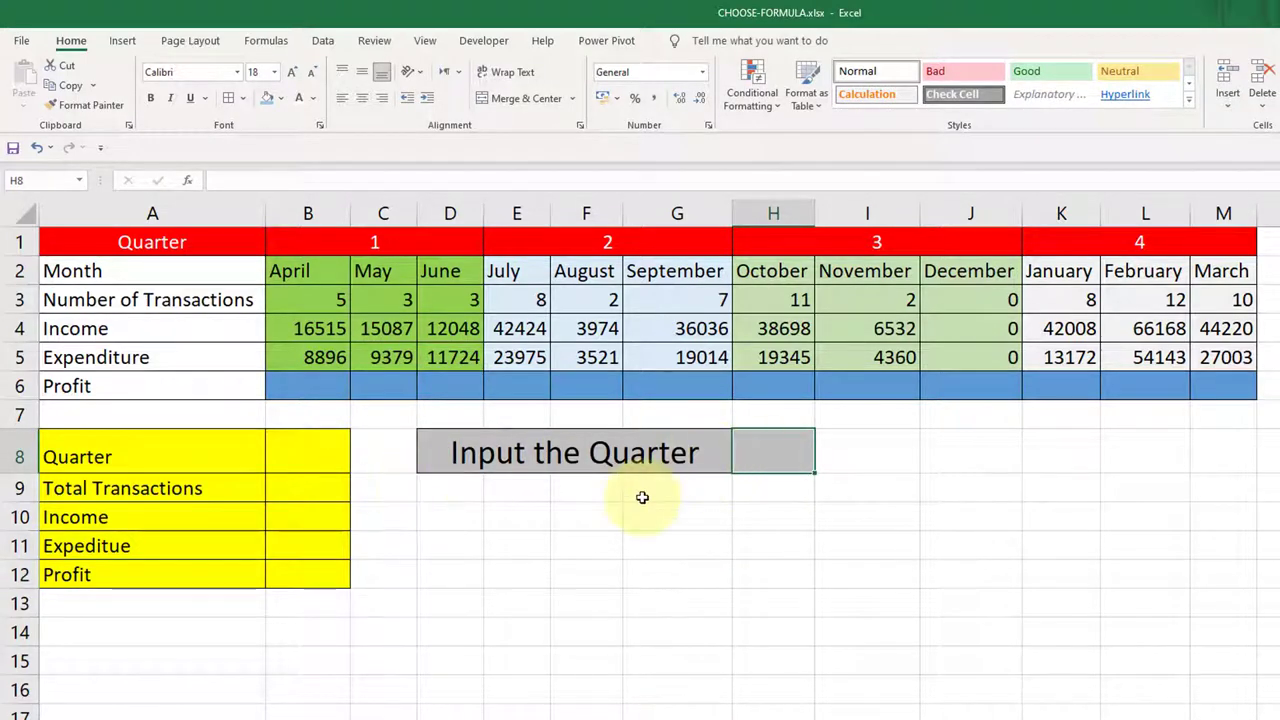
{"action": "left_click", "coordinate": [299, 447]}
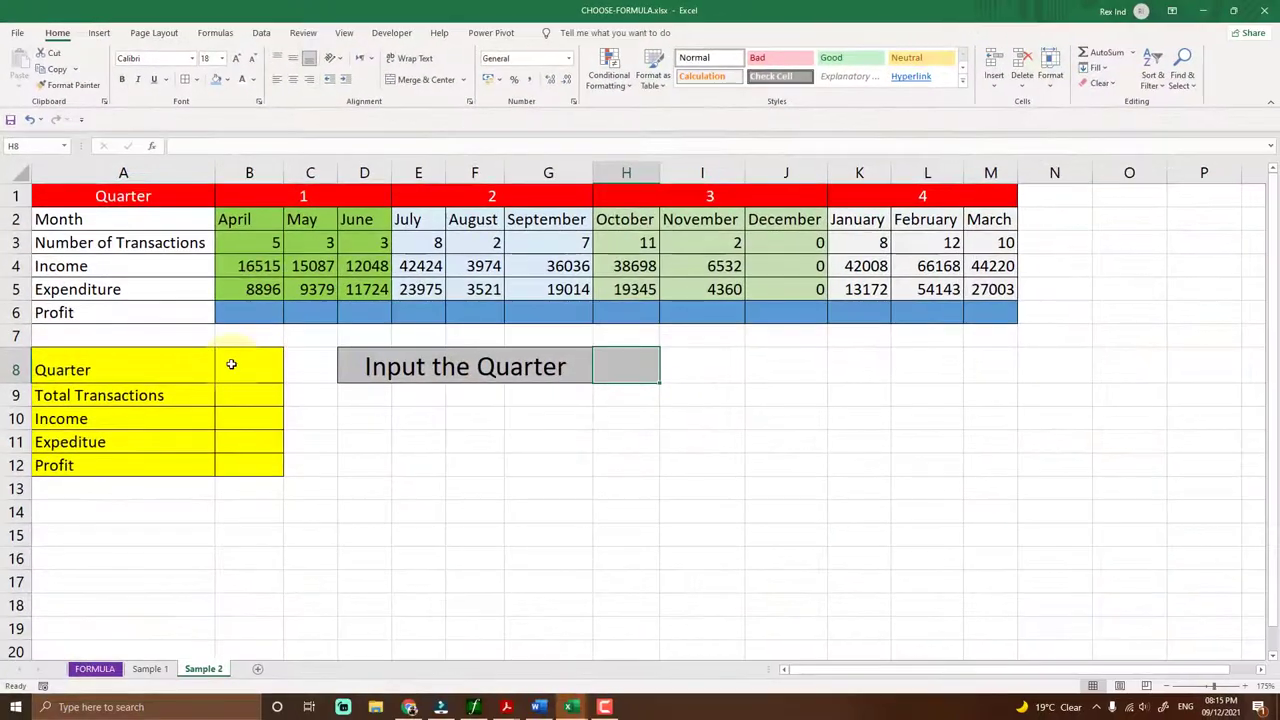
{"action": "left_click", "coordinate": [231, 364]}
{"action": "left_click", "coordinate": [347, 410]}
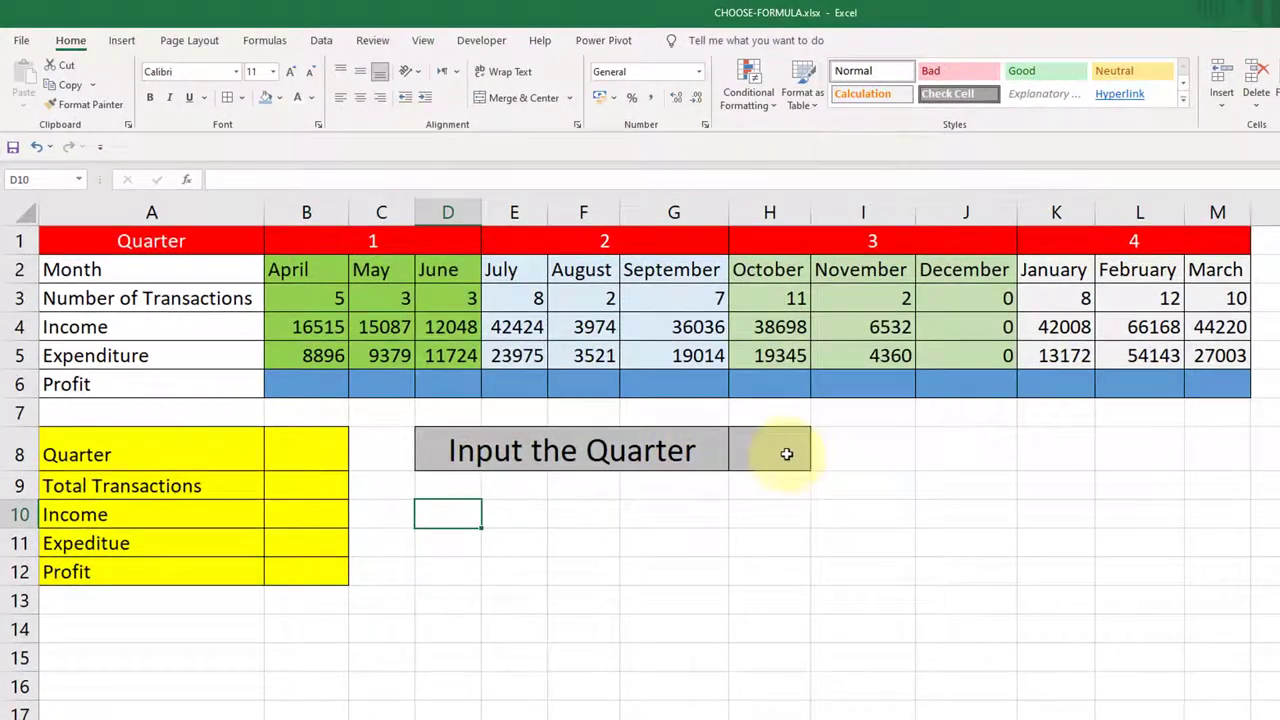
{"action": "left_click", "coordinate": [790, 454]}
{"action": "type", "text": "2"}
{"action": "left_click", "coordinate": [752, 620]}
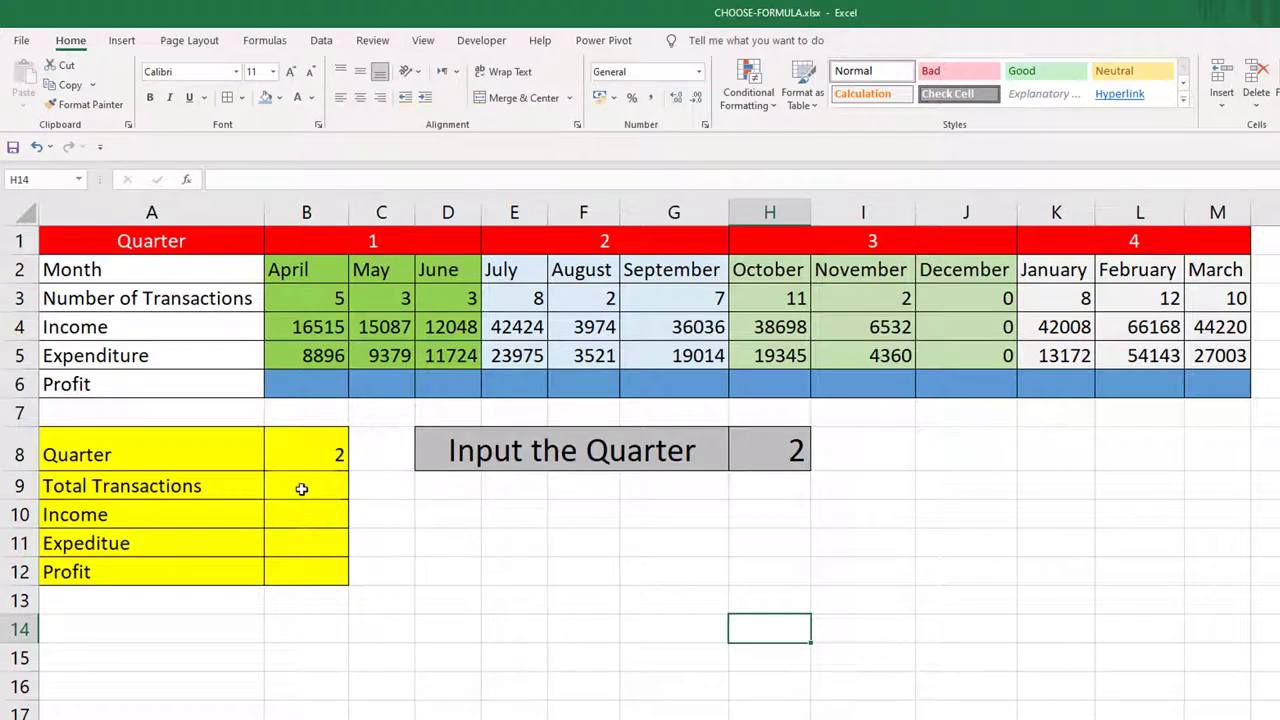
- Compare the empty summary cells B9:B12 with the Quarter 2 transaction and income values and the quarter input cell
{"action": "left_click_drag", "start_coordinate": [301, 488], "coordinate": [297, 567]}
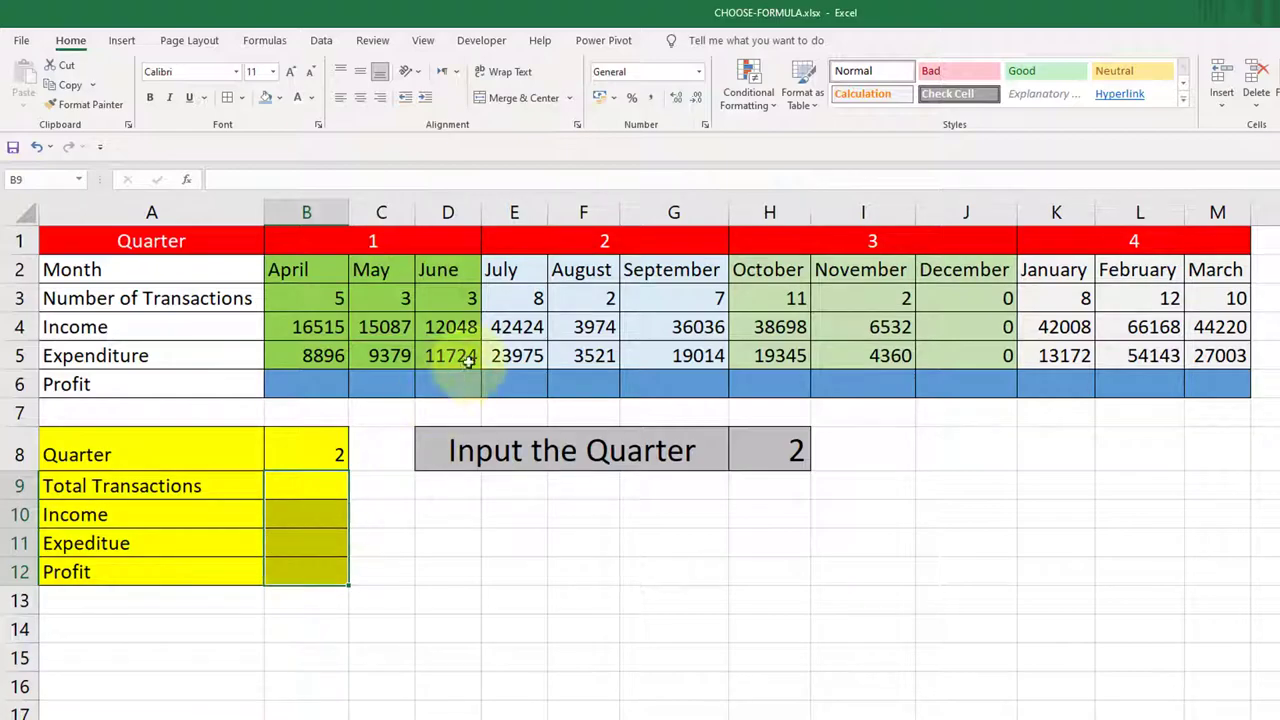
{"action": "left_click_drag", "start_coordinate": [506, 300], "coordinate": [637, 298]}
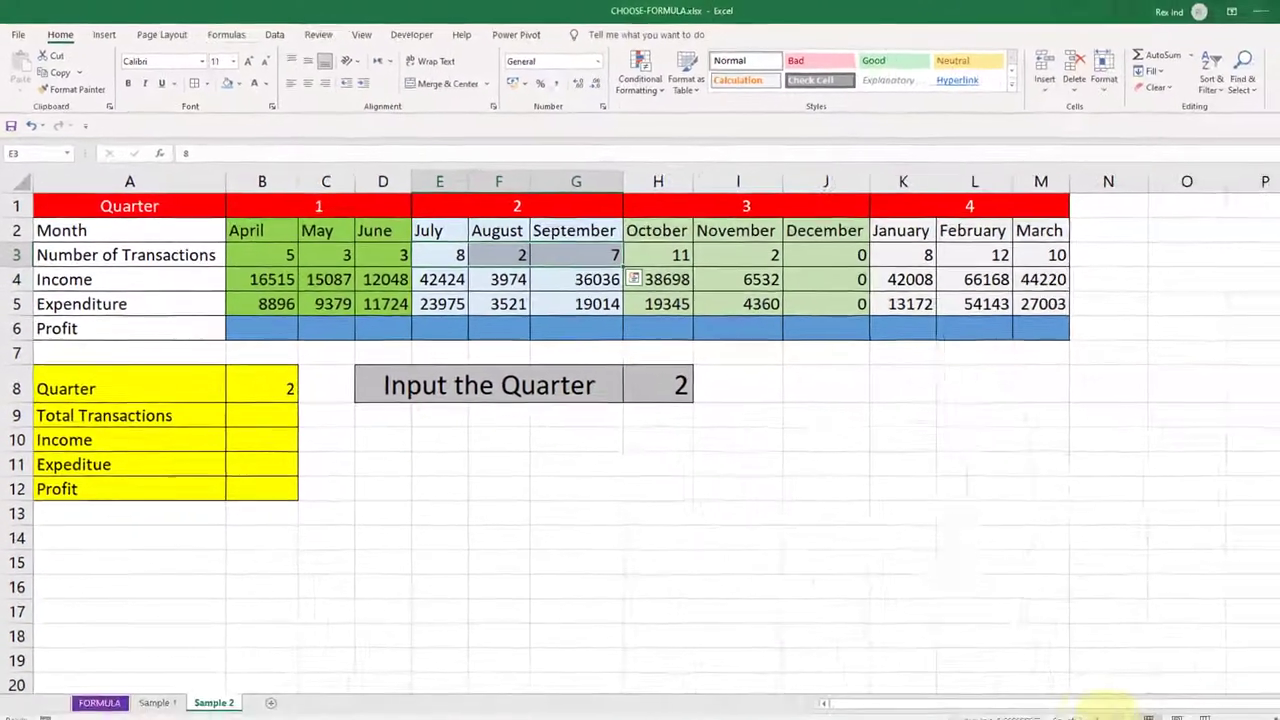
{"action": "left_click_drag", "start_coordinate": [431, 281], "coordinate": [560, 268]}
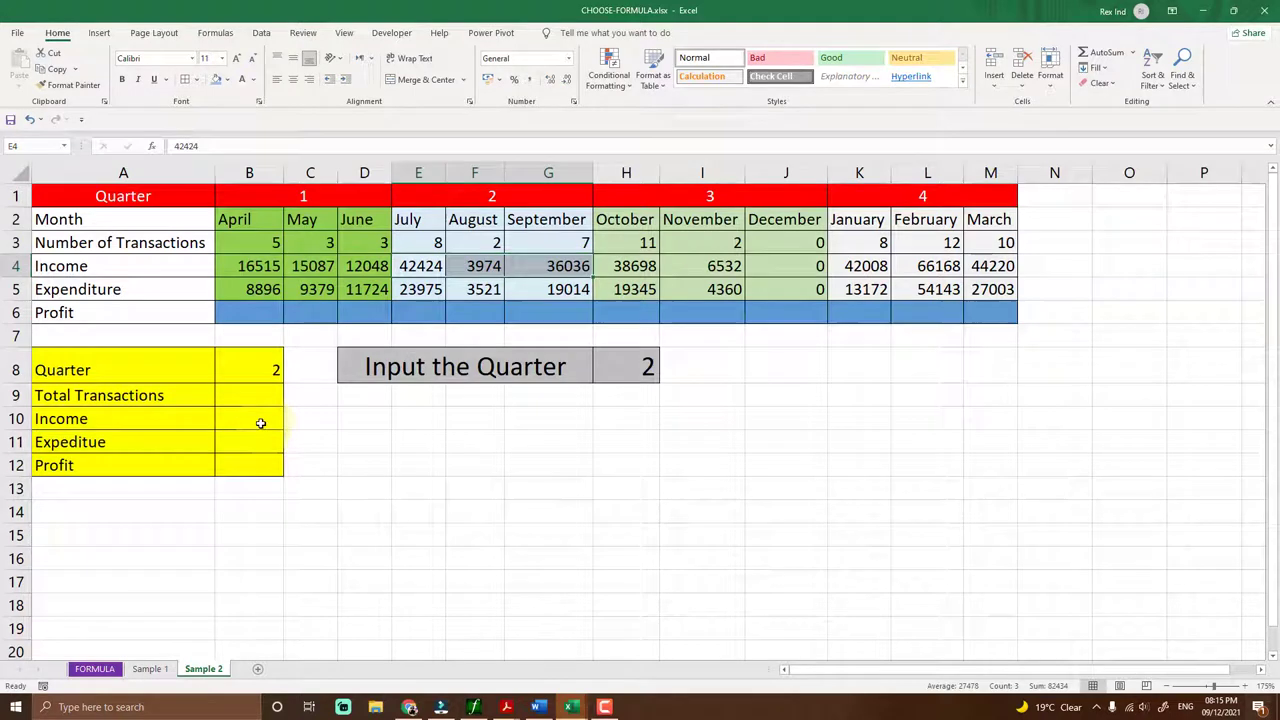
{"action": "left_click_drag", "start_coordinate": [249, 394], "coordinate": [252, 462]}
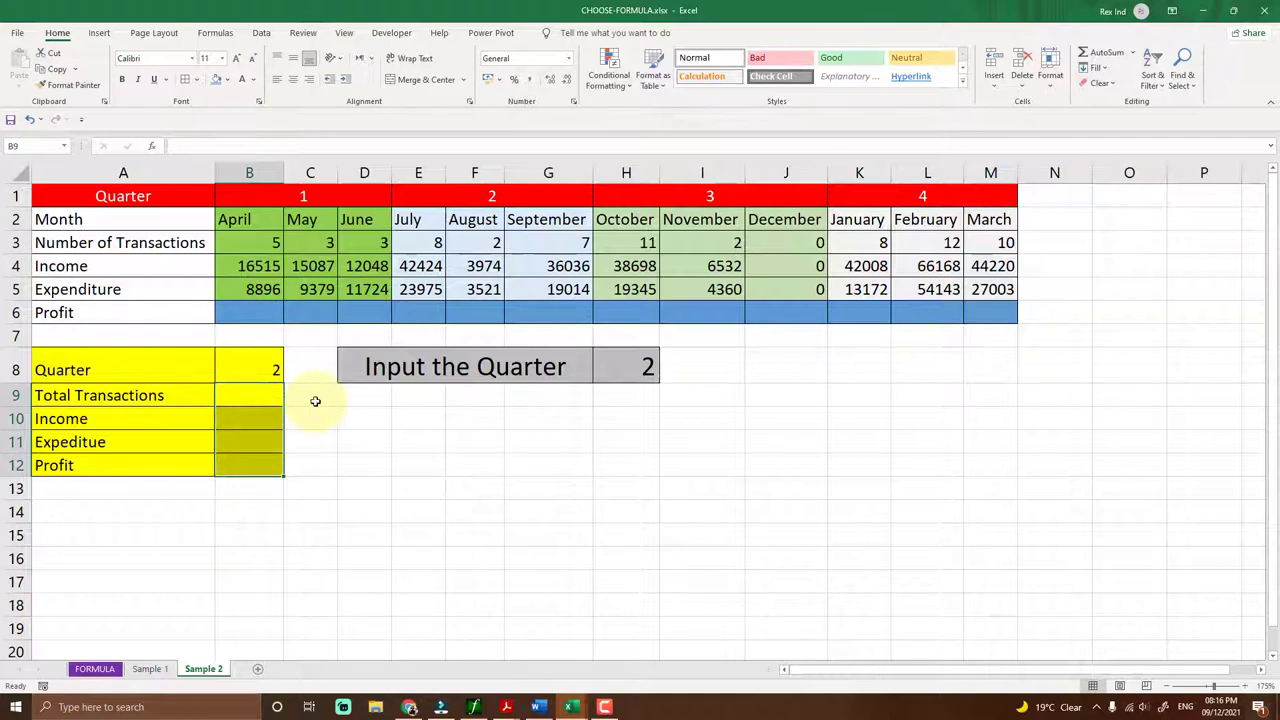
{"action": "left_click", "coordinate": [635, 369]}
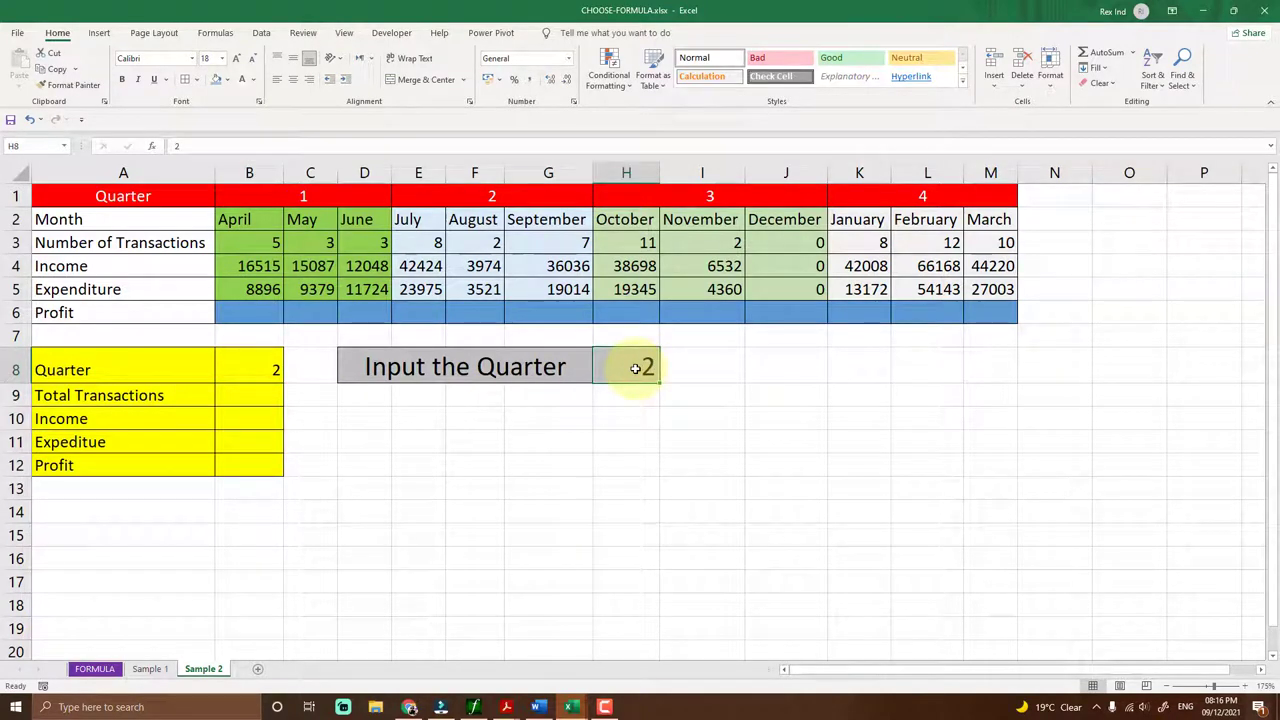
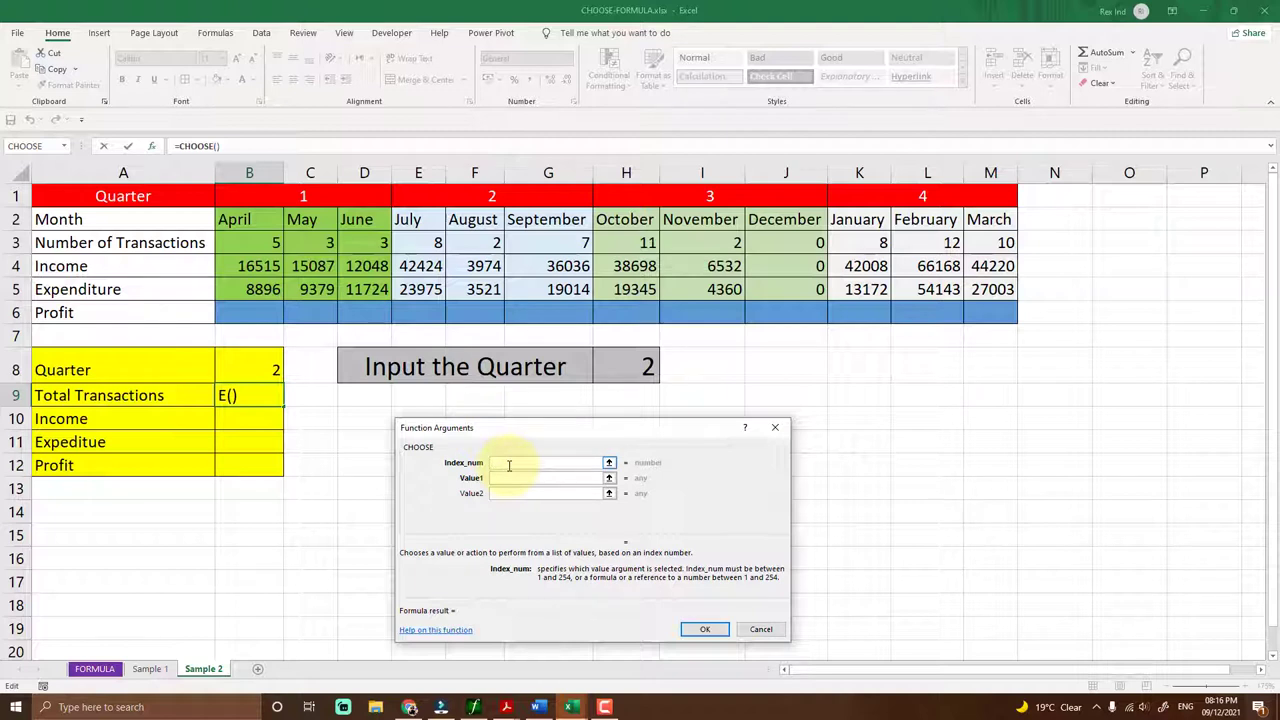
- Fill B9 with a CHOOSE function using index B8 and the values B3:D3, E3:G3, H3:J3 and K3:M3
{"action": "left_click", "coordinate": [226, 360]}
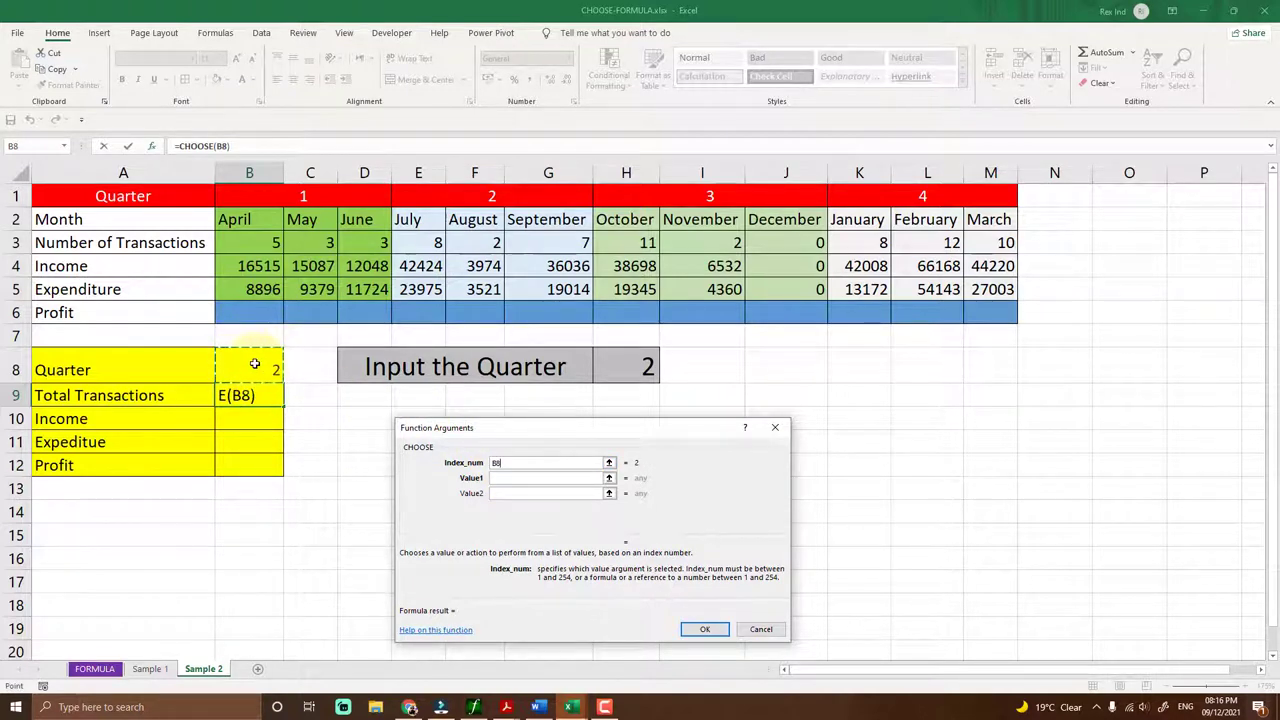
{"action": "left_click", "coordinate": [498, 477]}
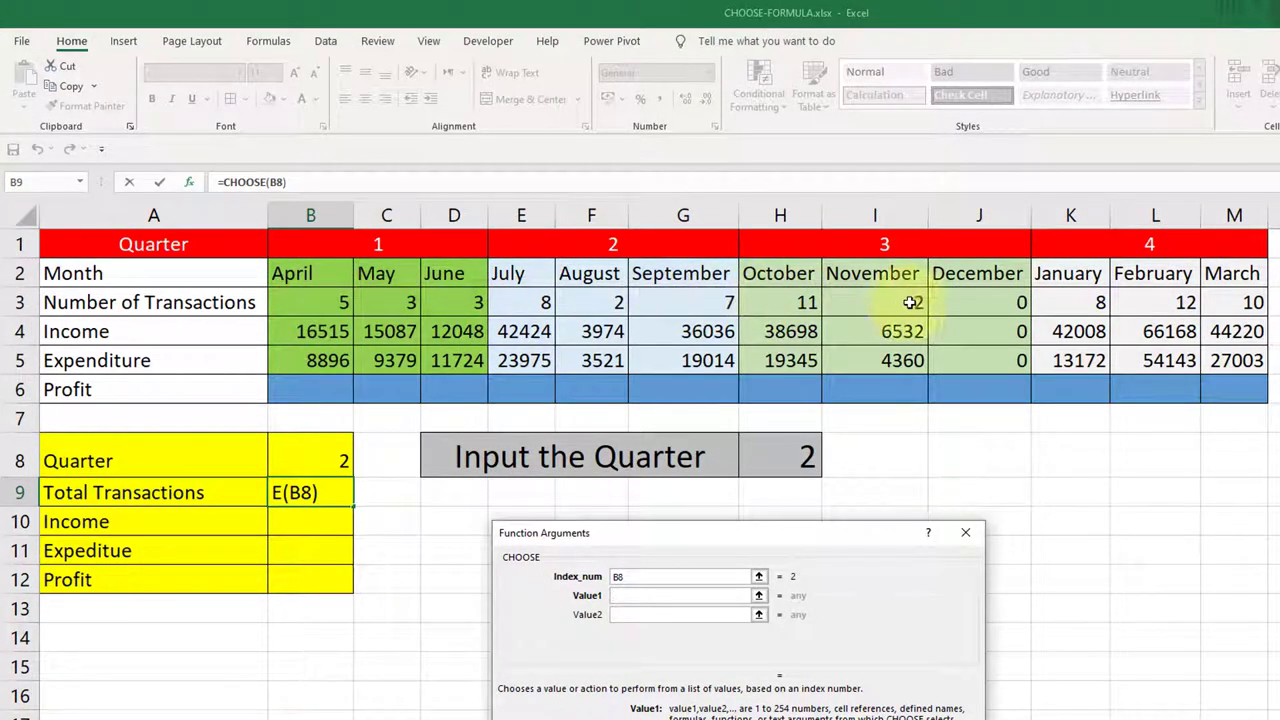
{"action": "left_click_drag", "start_coordinate": [316, 302], "coordinate": [436, 305]}
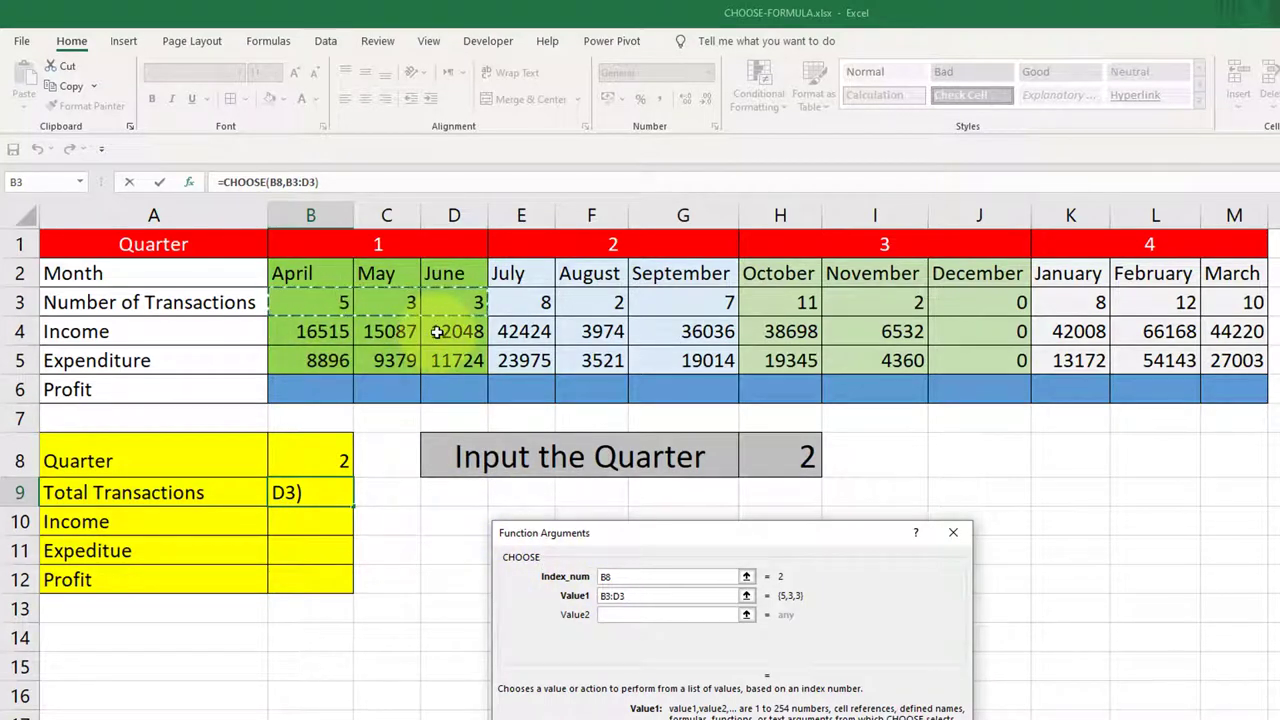
{"action": "left_click", "coordinate": [610, 617]}
{"action": "left_click_drag", "start_coordinate": [525, 300], "coordinate": [725, 305]}
{"action": "left_click", "coordinate": [613, 633]}
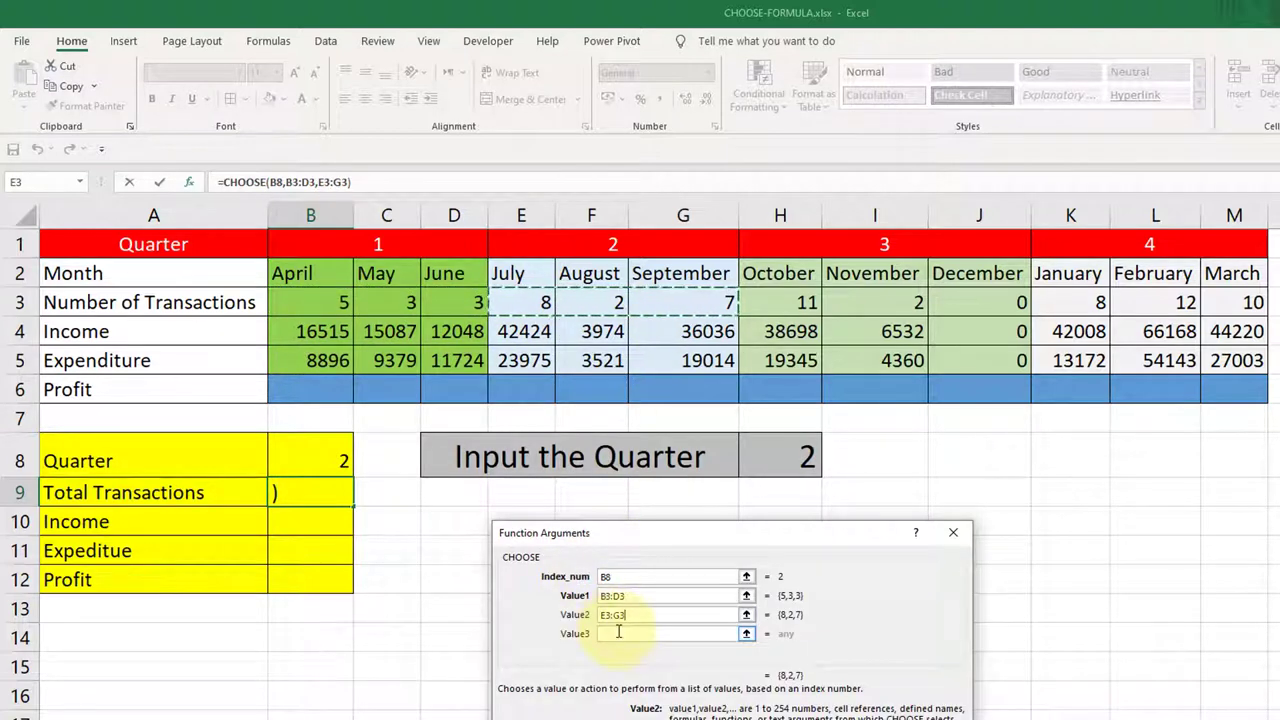
{"action": "left_click_drag", "start_coordinate": [805, 303], "coordinate": [1235, 302]}
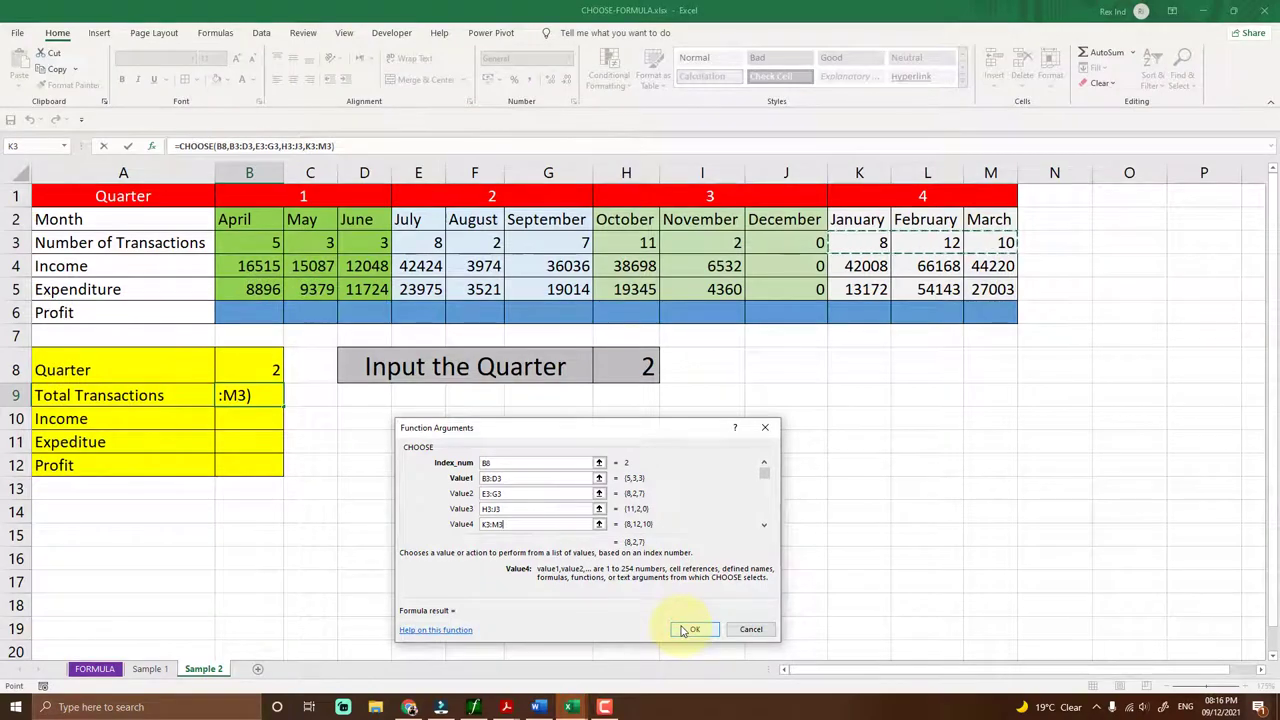
{"action": "left_click", "coordinate": [685, 630]}
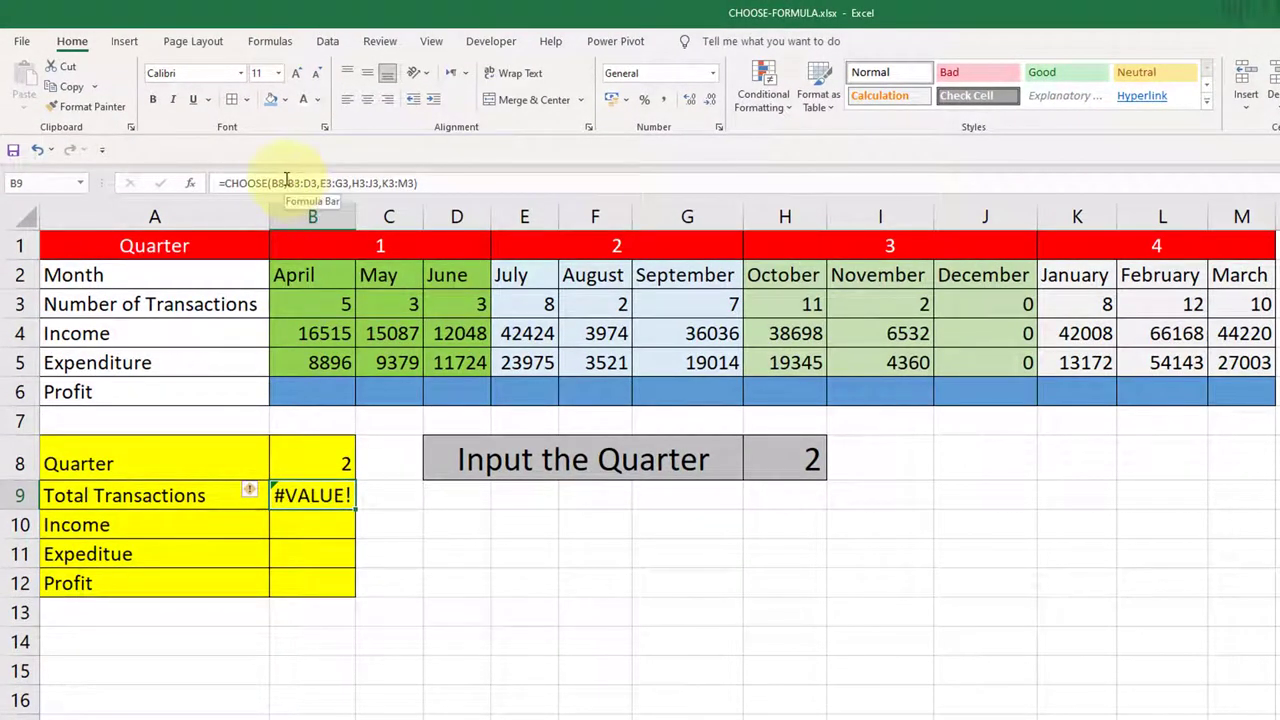
- Review the four value ranges inside B9's CHOOSE formula, leaving the formula as it is
{"action": "left_click_drag", "start_coordinate": [287, 183], "coordinate": [410, 183]}
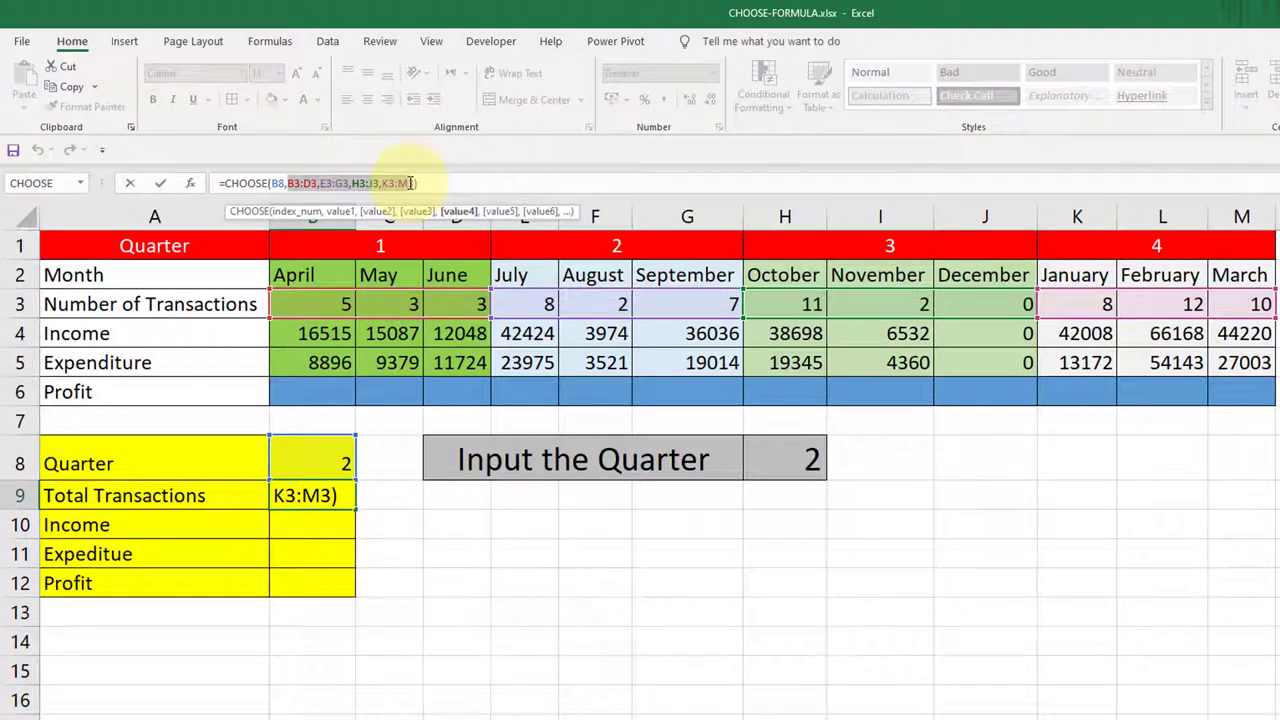
{"action": "left_click", "coordinate": [408, 618]}
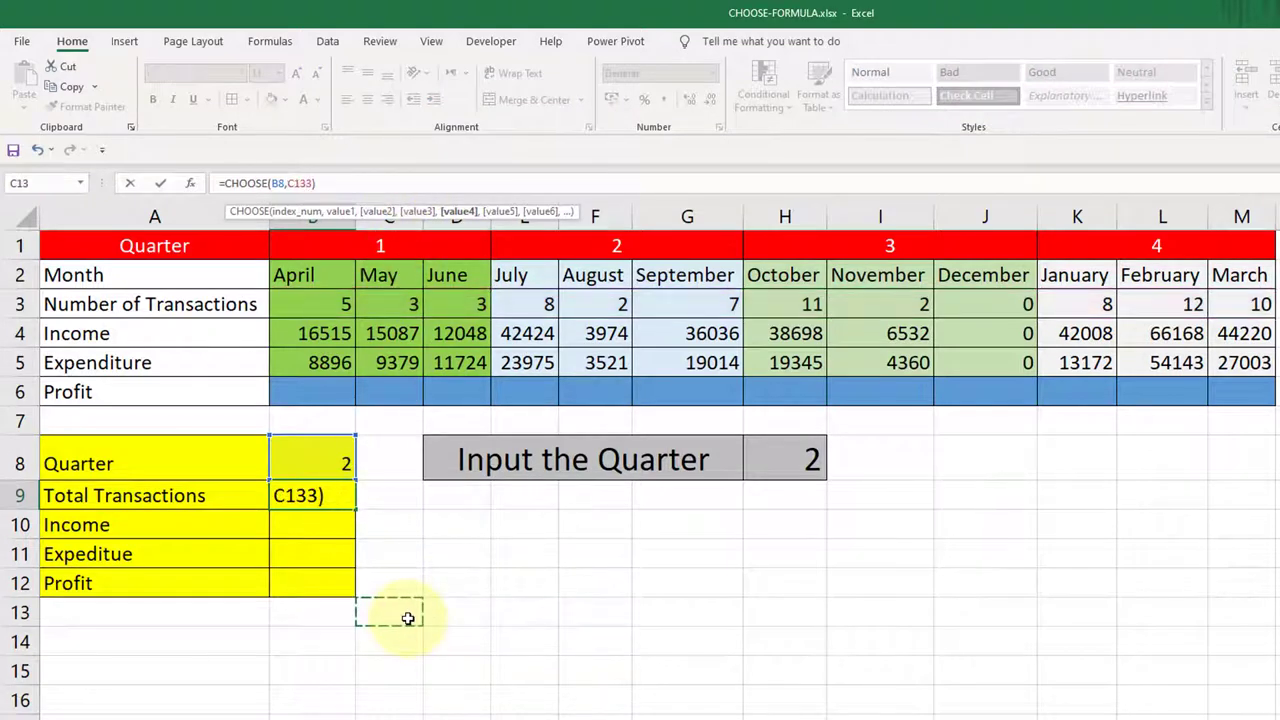
{"action": "key", "text": "Escape"}
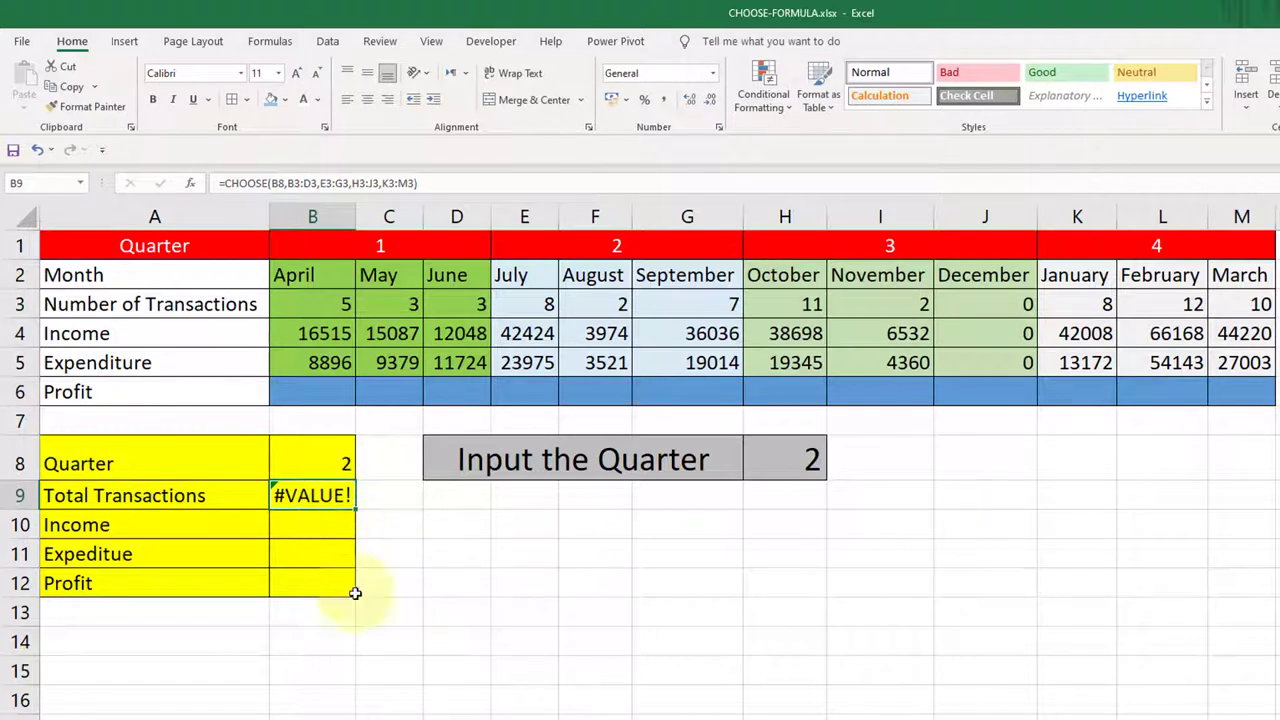
- Wrap B9's CHOOSE expression in a SUM function, giving =SUM(CHOOSE(B8,B3:D3,E3:G3,H3:J3,K3:M3))
{"action": "left_click_drag", "start_coordinate": [417, 183], "coordinate": [231, 175]}
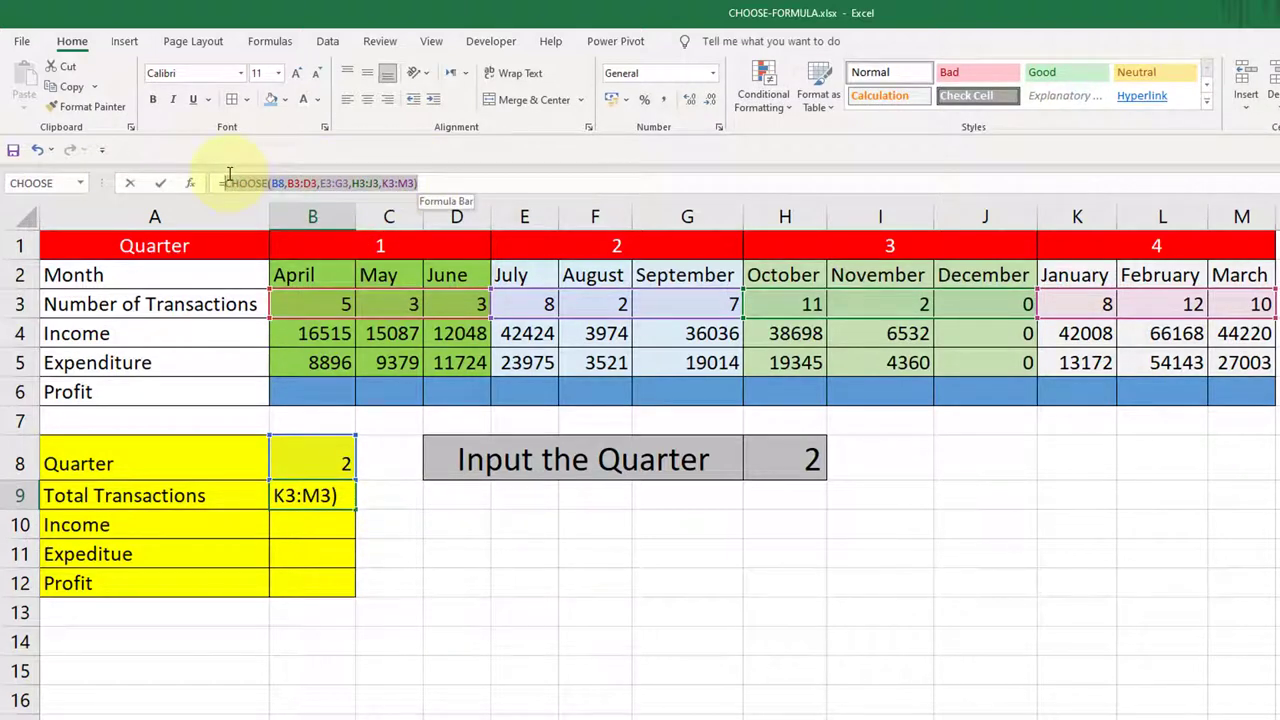
{"action": "right_click", "coordinate": [229, 176]}
{"action": "left_click", "coordinate": [262, 191]}
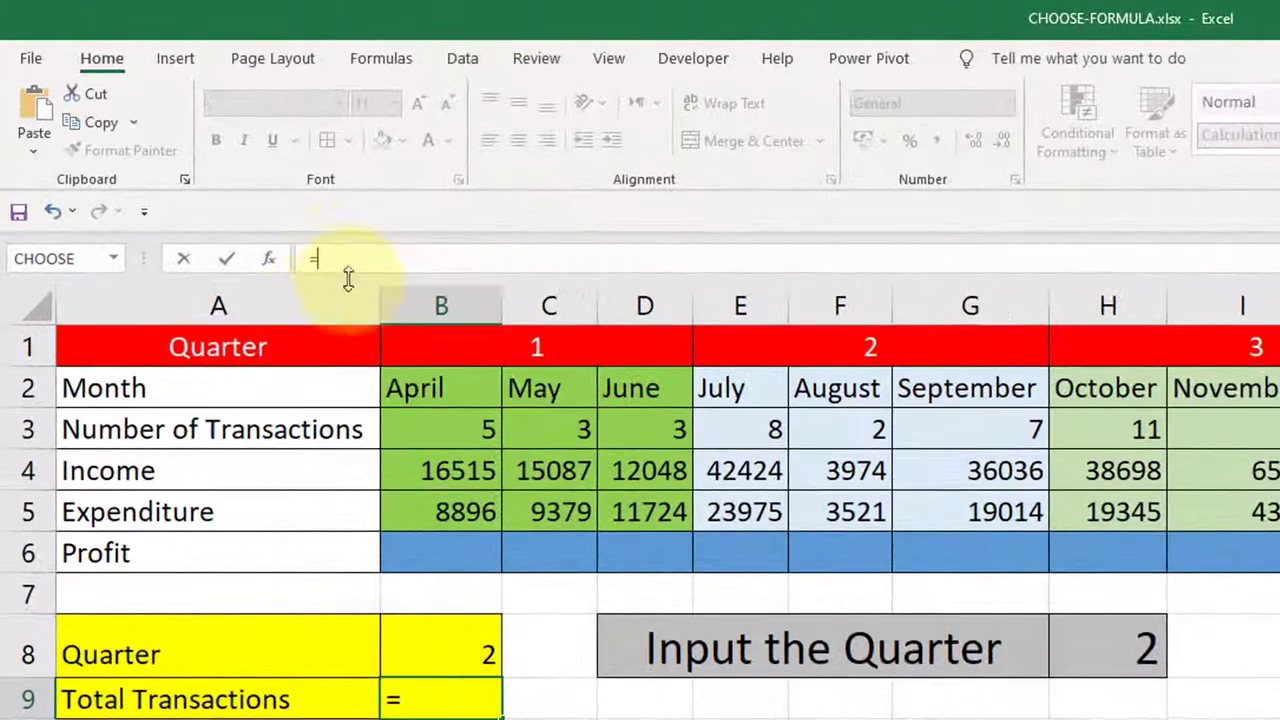
{"action": "key", "text": "BackSpace"}
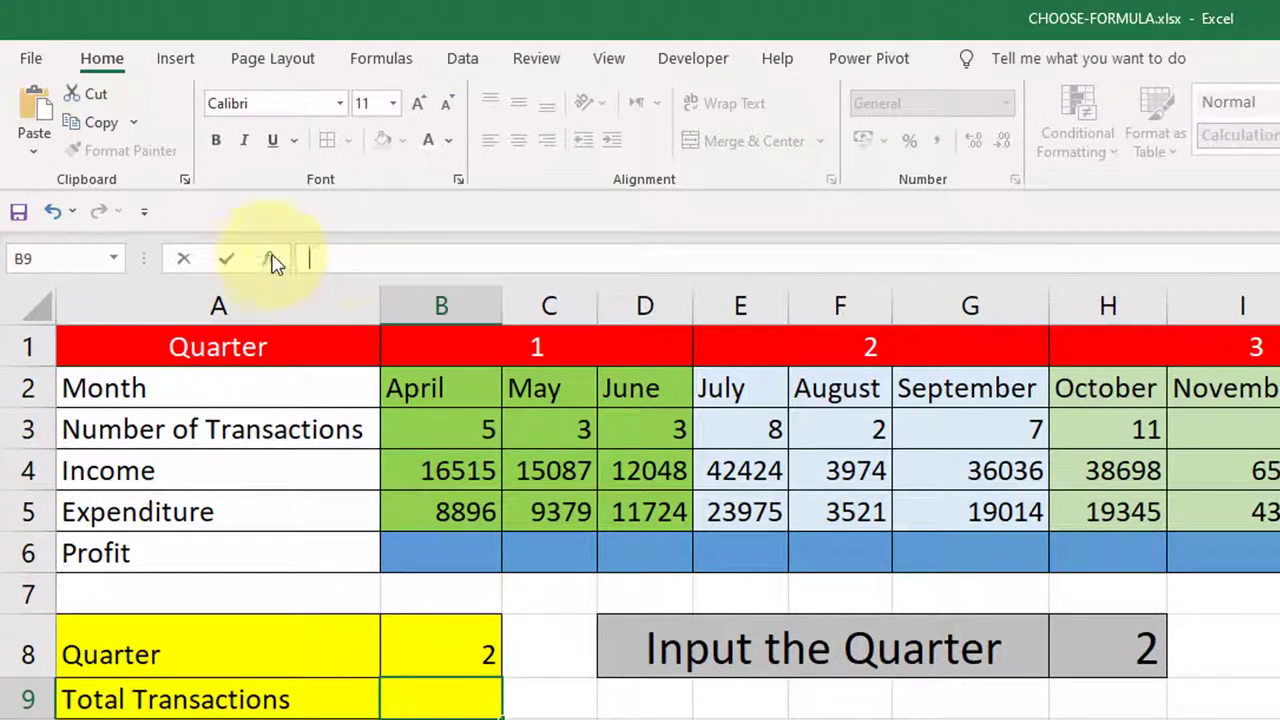
{"action": "type", "text": "="}
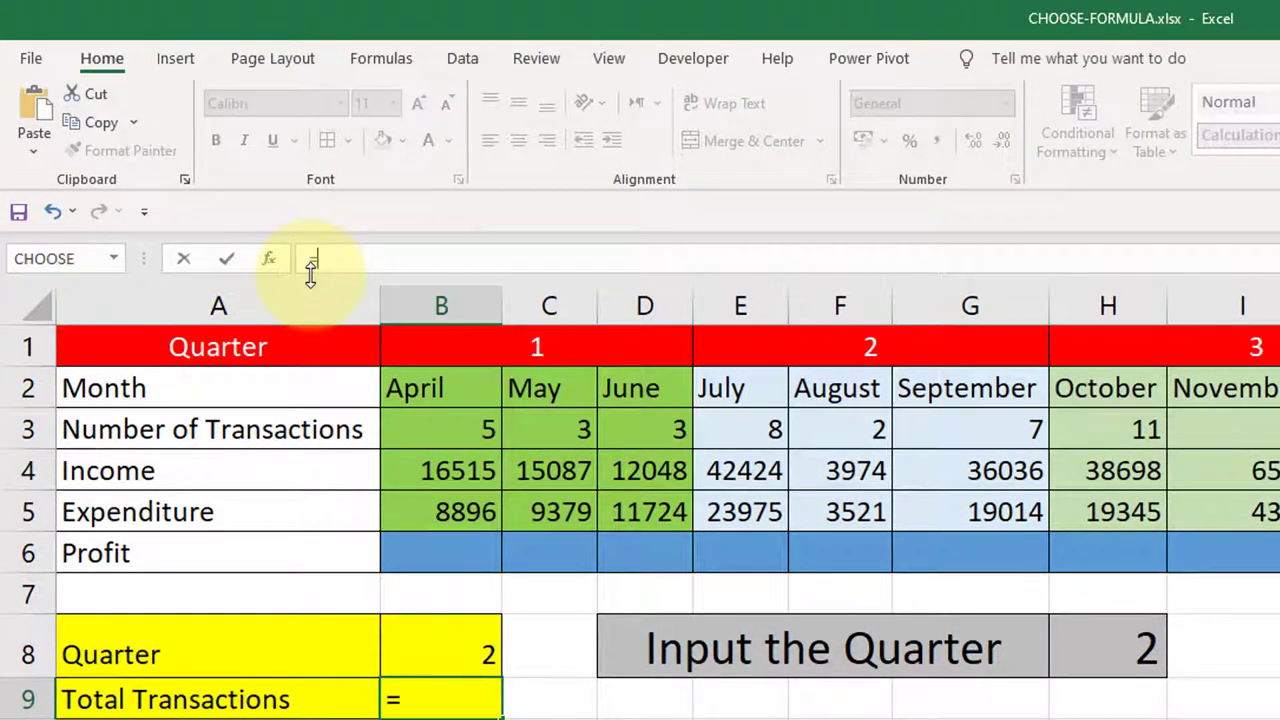
{"action": "type", "text": "sum("}
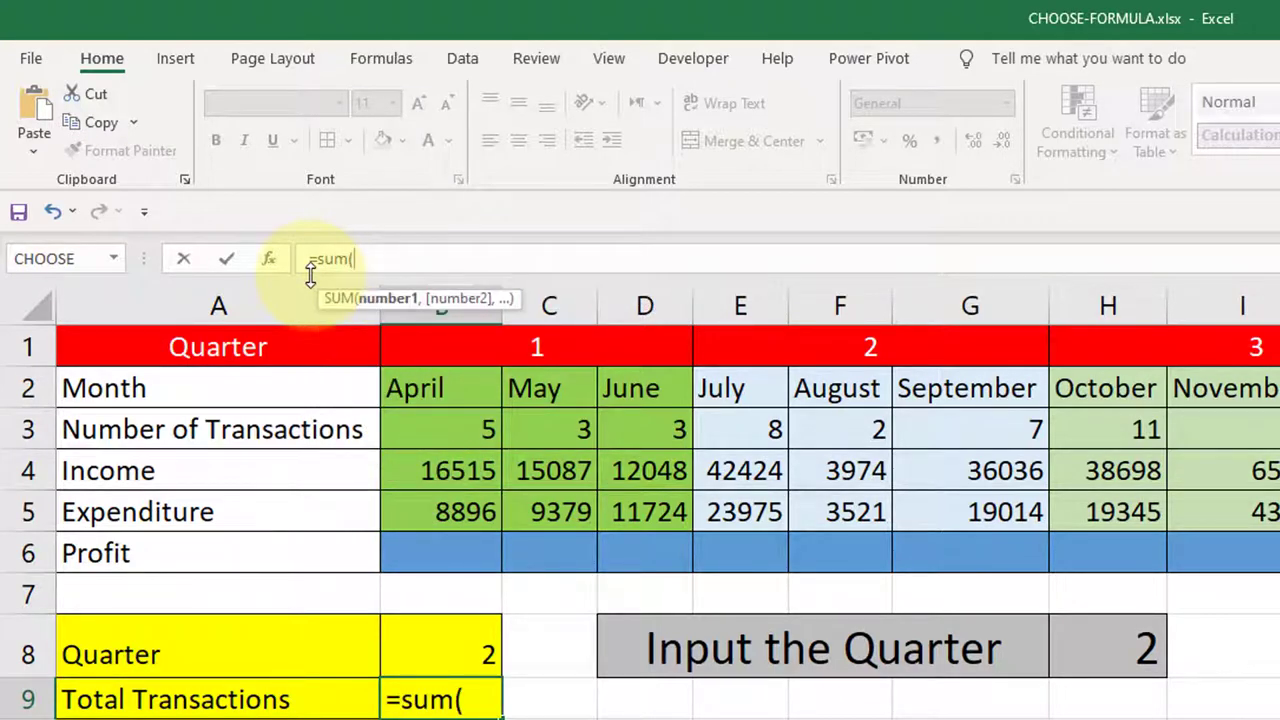
{"action": "key", "text": "ctrl+v"}
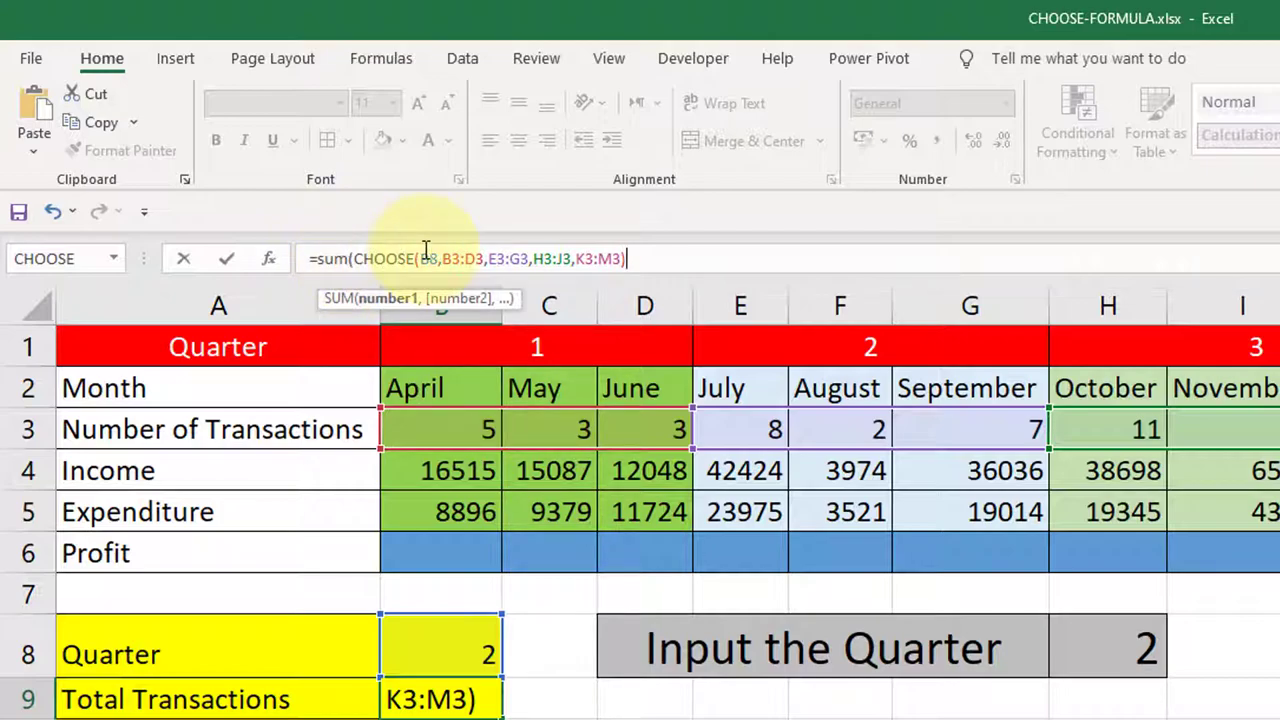
{"action": "type", "text": ")"}
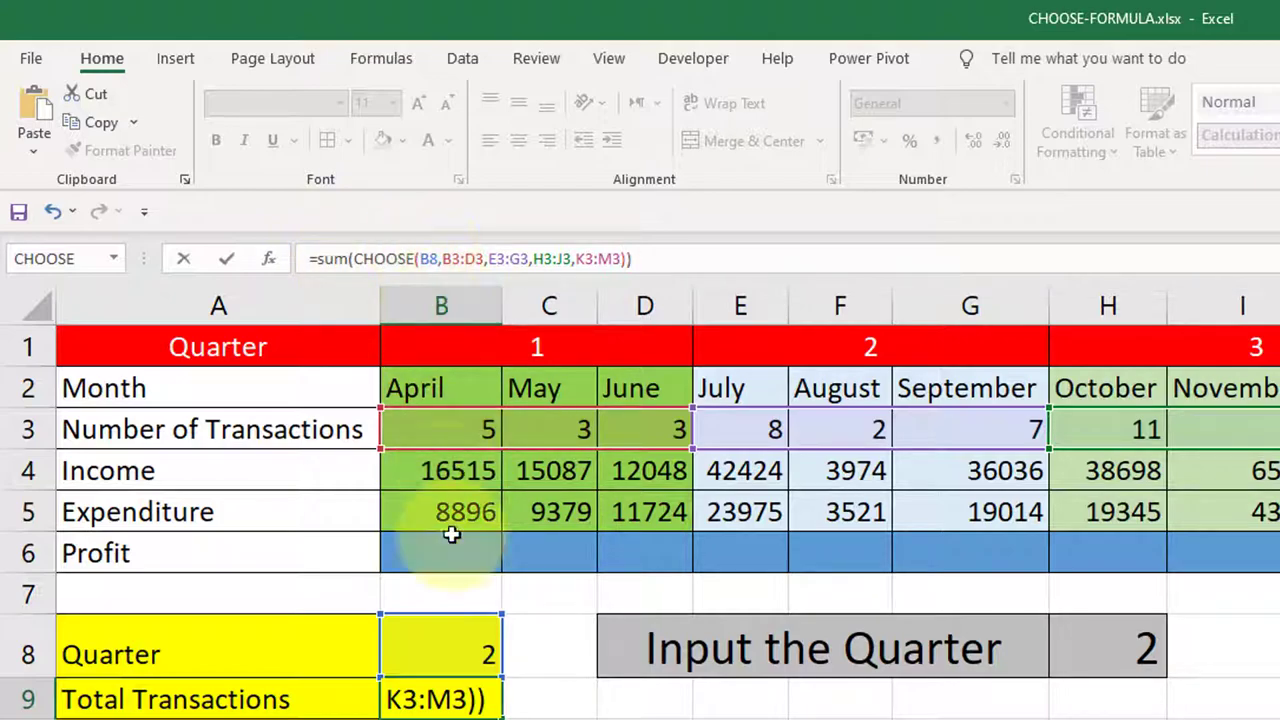
{"action": "key", "text": "Return"}
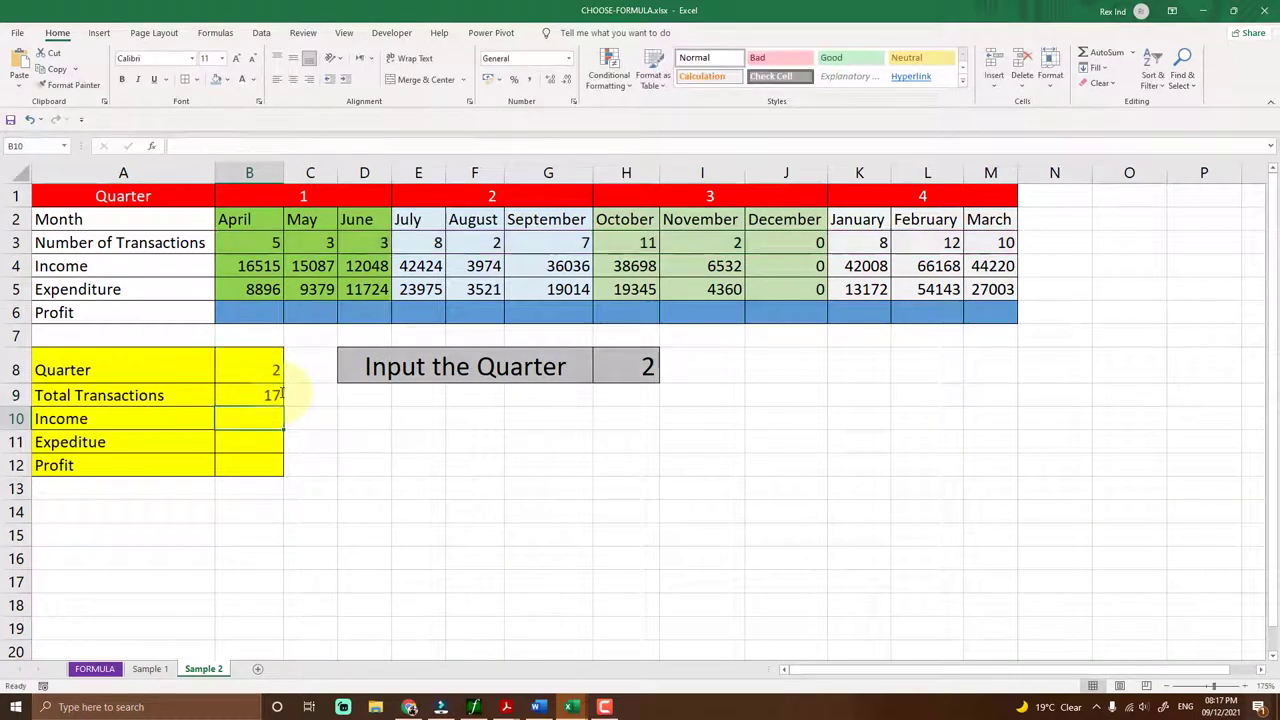
- Check the Total Transactions result in B9 against the sum of the Quarter 2 transactions in E3:G3
{"action": "left_click", "coordinate": [268, 395]}
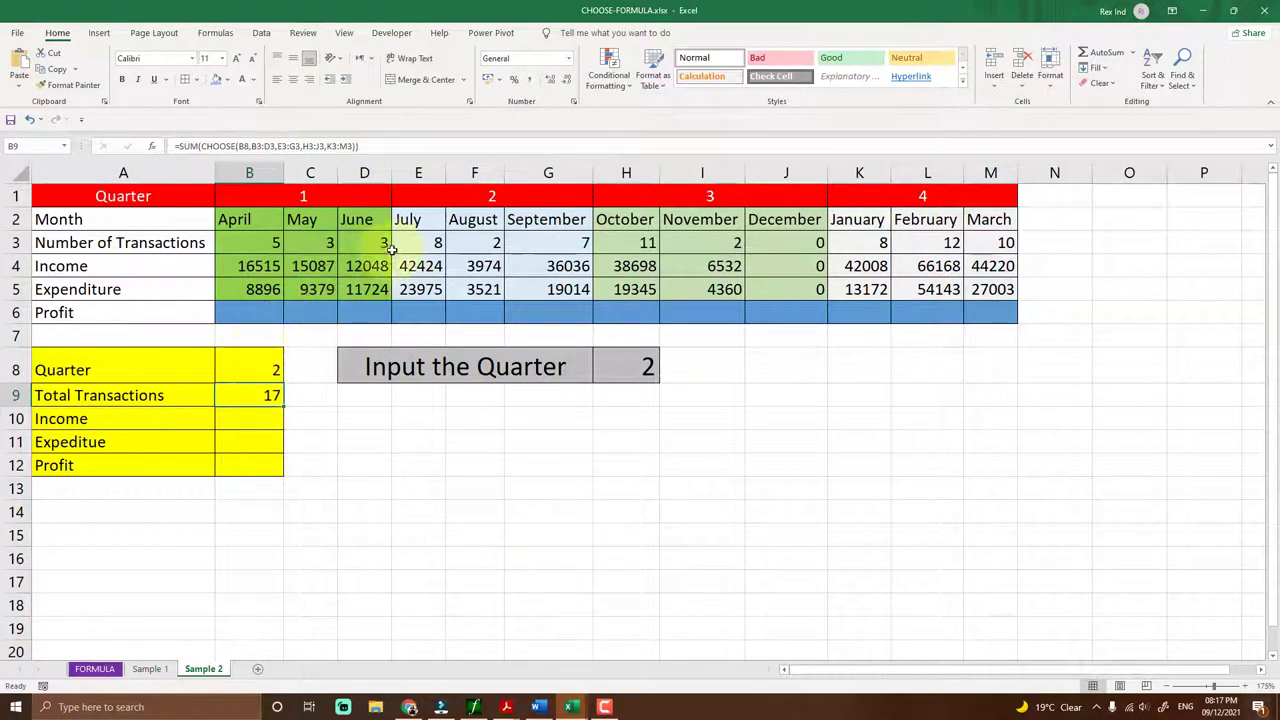
{"action": "left_click_drag", "start_coordinate": [417, 243], "coordinate": [517, 238]}
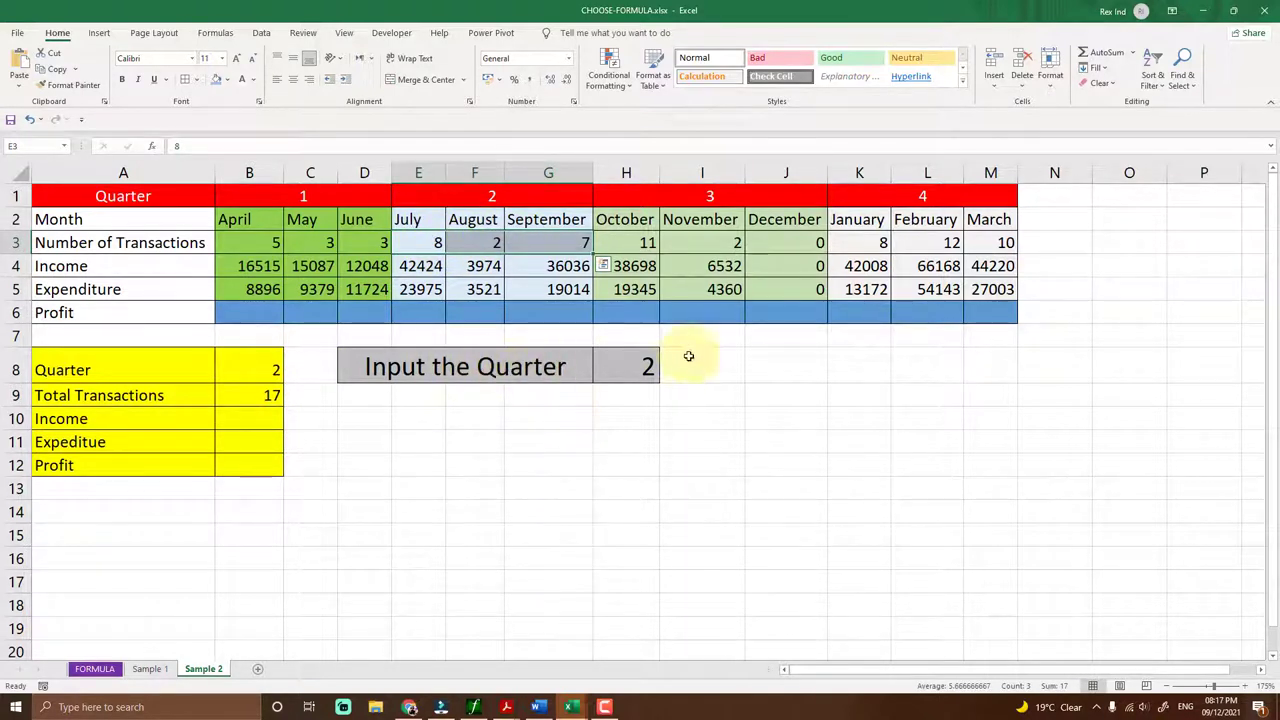
- Set the input quarter in H8 to 4 and check Total Transactions against the sum of K3:M3
{"action": "left_click", "coordinate": [628, 372]}
{"action": "type", "text": "4"}
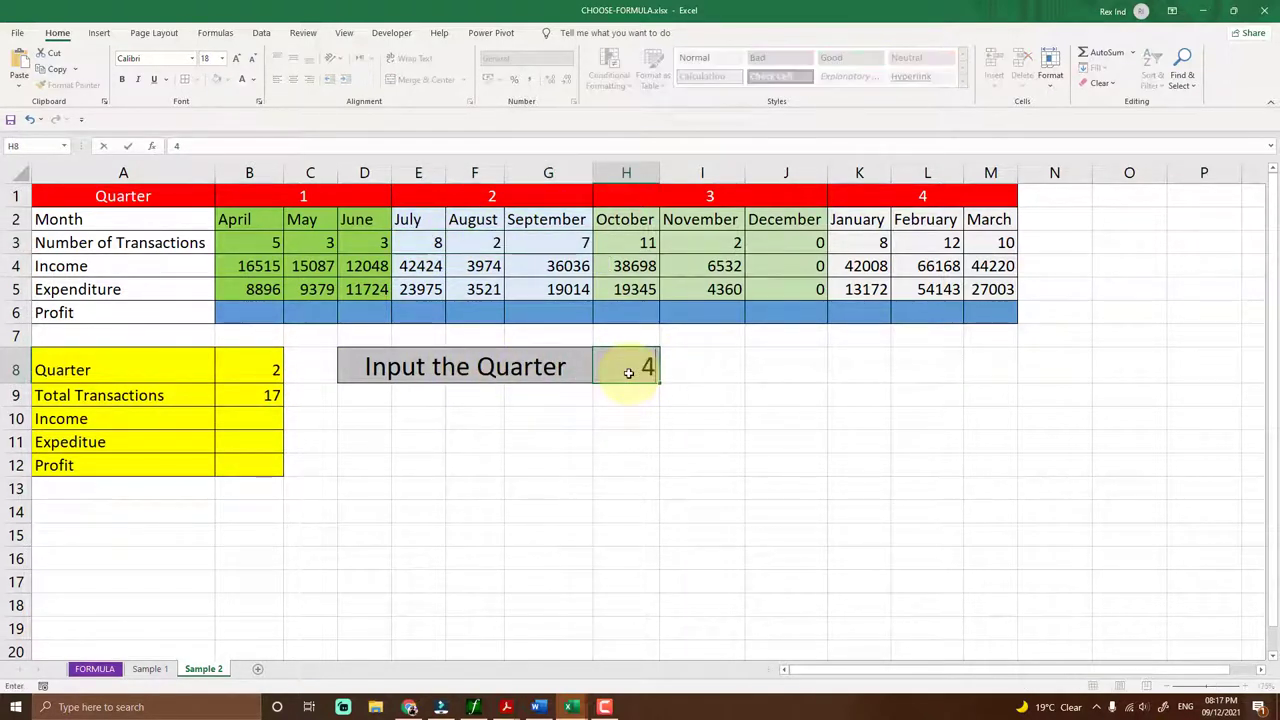
{"action": "left_click", "coordinate": [545, 488]}
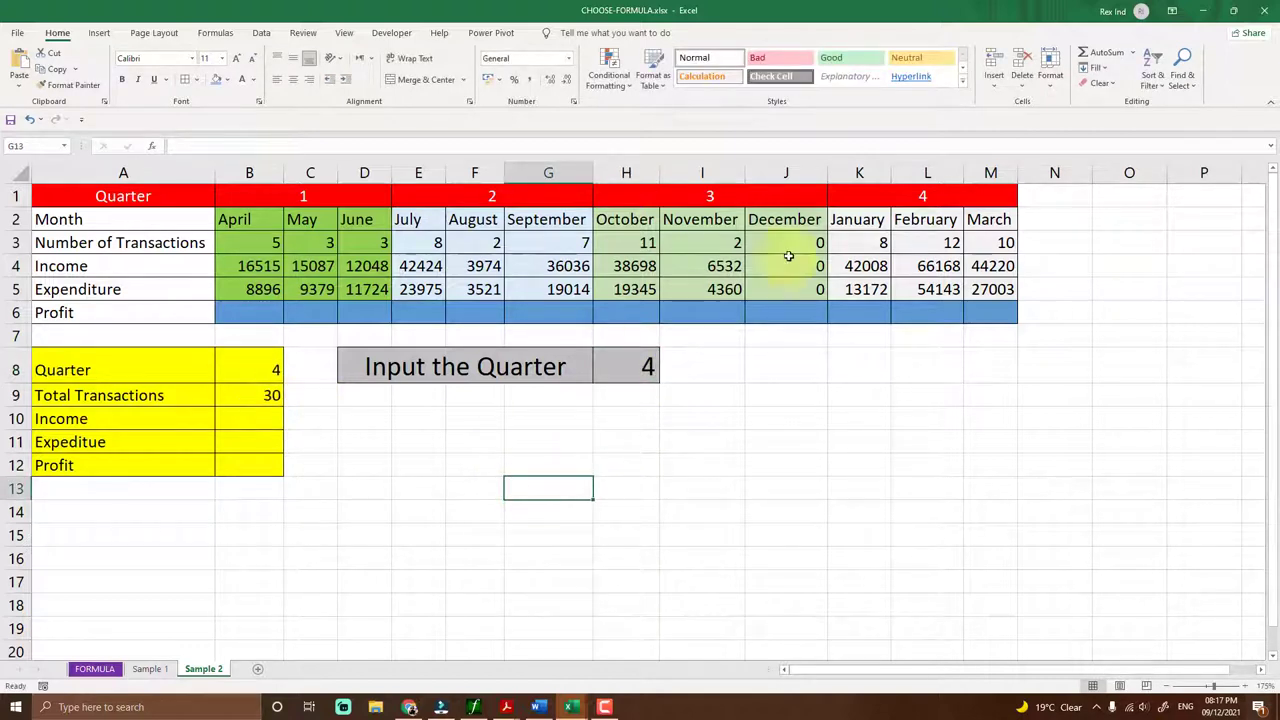
{"action": "left_click_drag", "start_coordinate": [880, 240], "coordinate": [984, 245]}
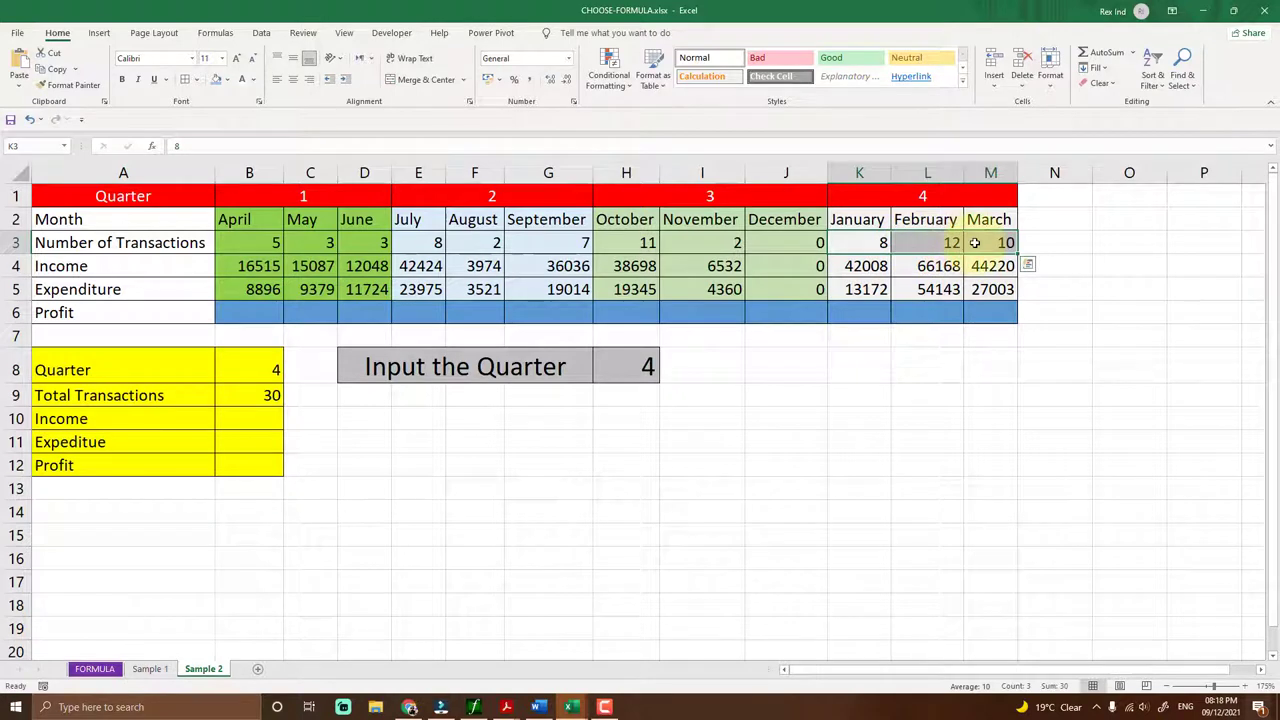
- Review the formulas in B8 and B9, including the function arguments of B9's SUM, without changing them
{"action": "left_click", "coordinate": [259, 395]}
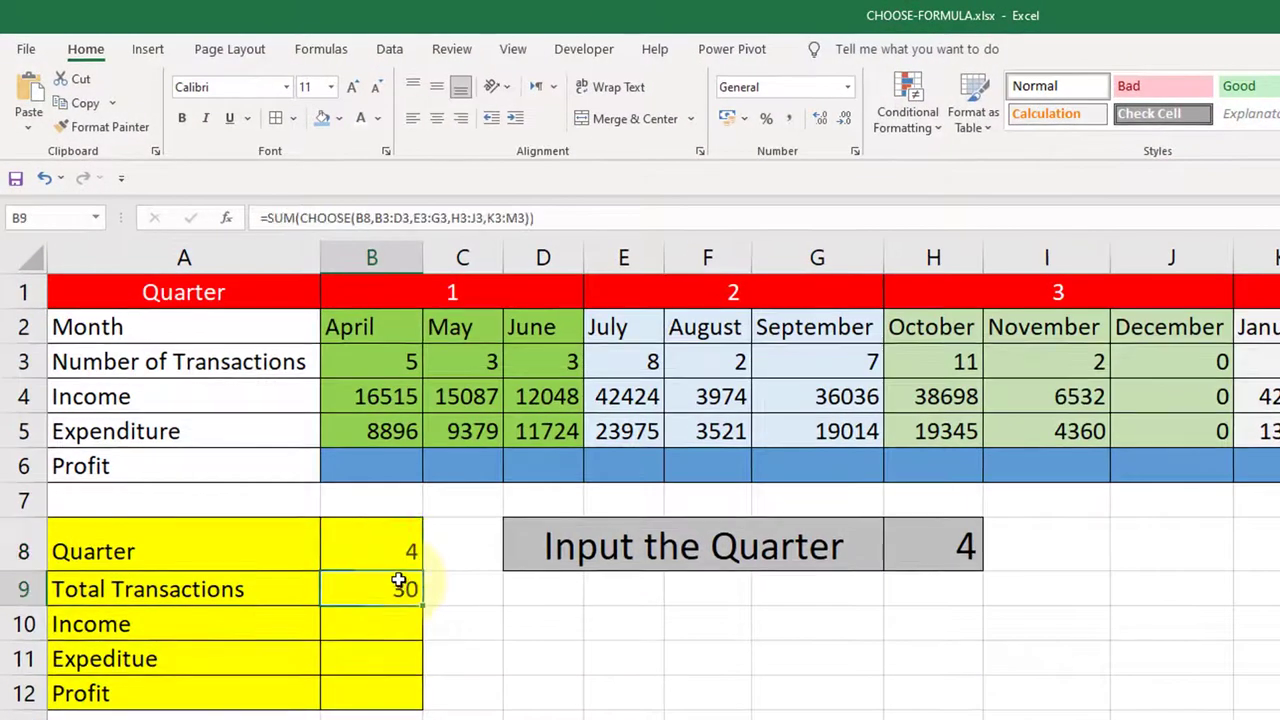
{"action": "left_click", "coordinate": [385, 547]}
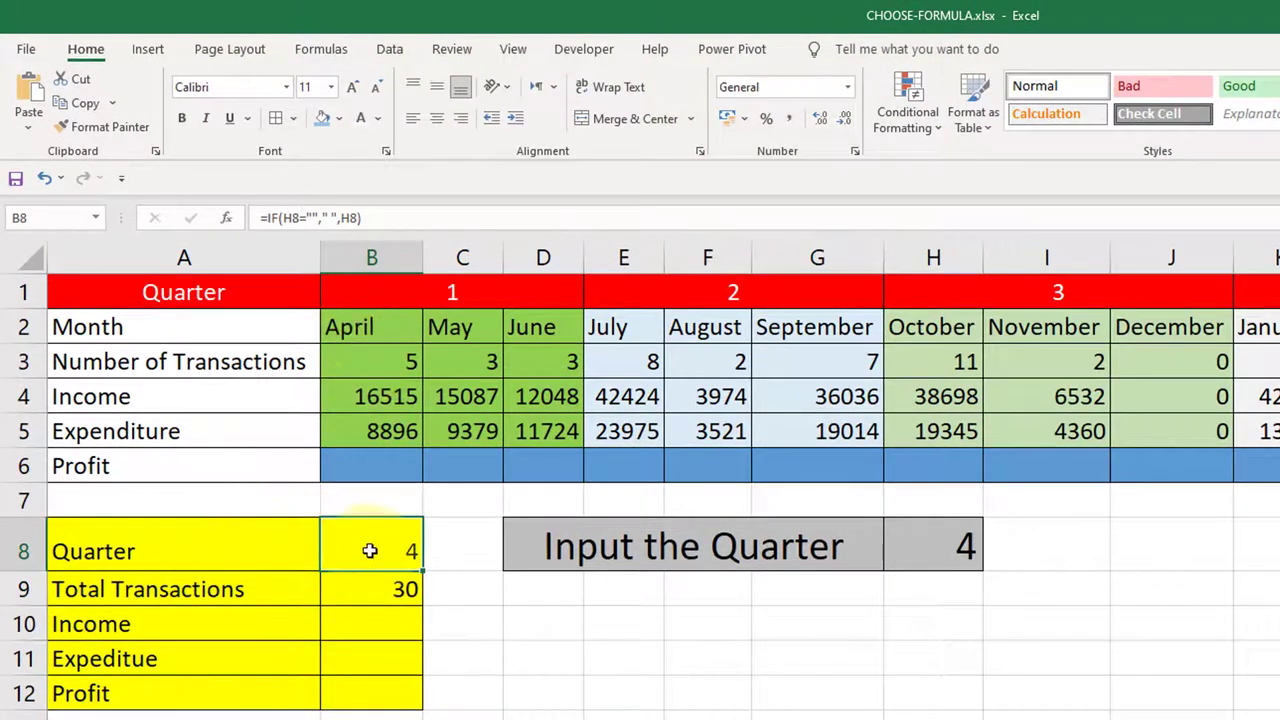
{"action": "left_click", "coordinate": [393, 589]}
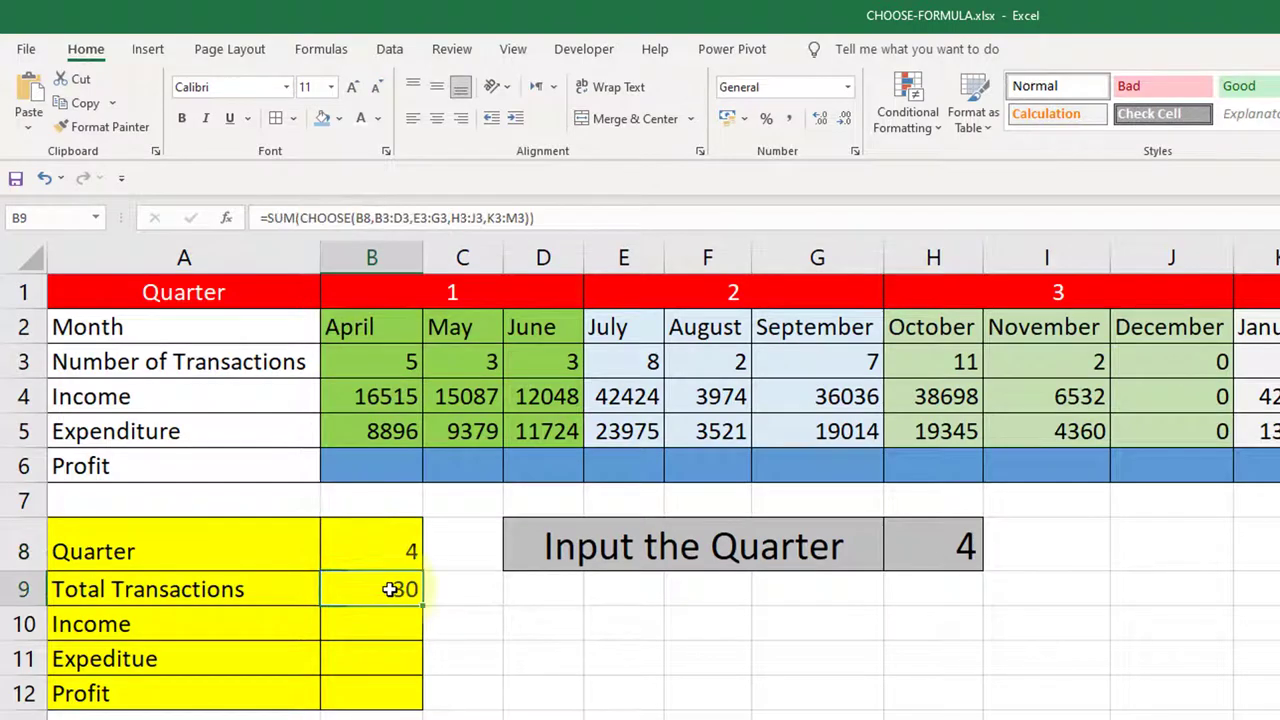
{"action": "left_click", "coordinate": [228, 222]}
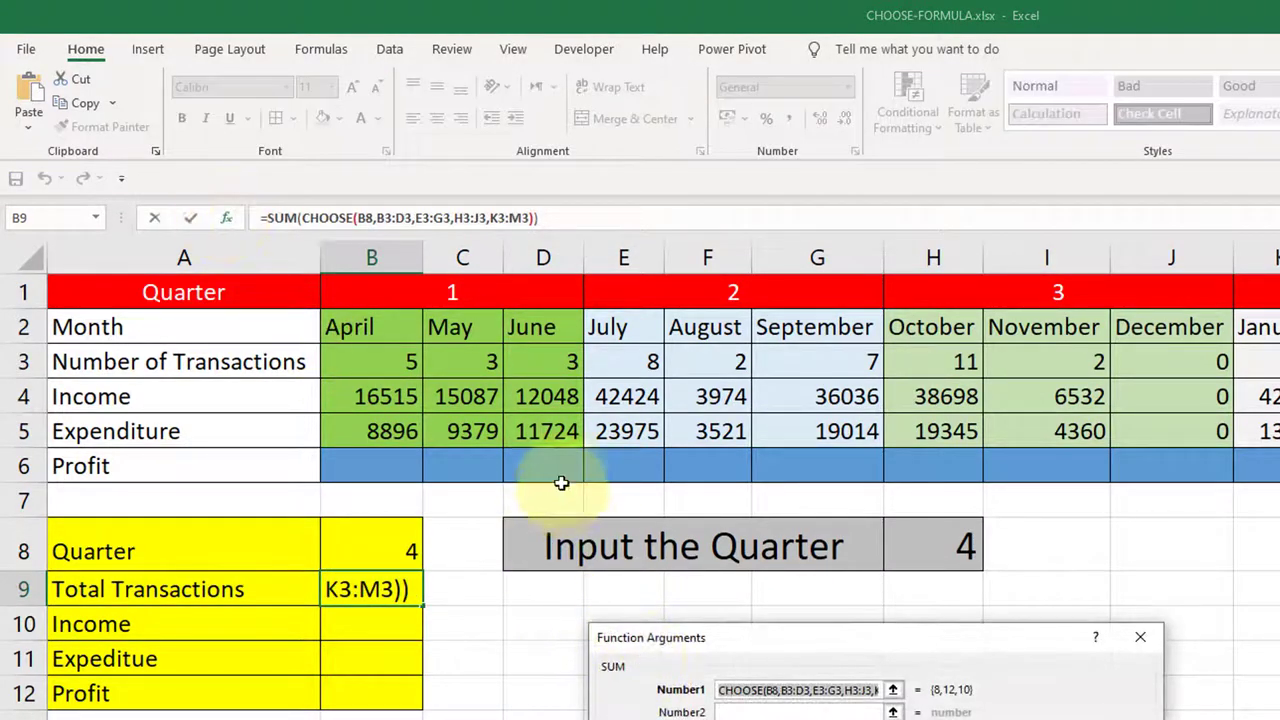
{"action": "left_click", "coordinate": [1140, 637]}
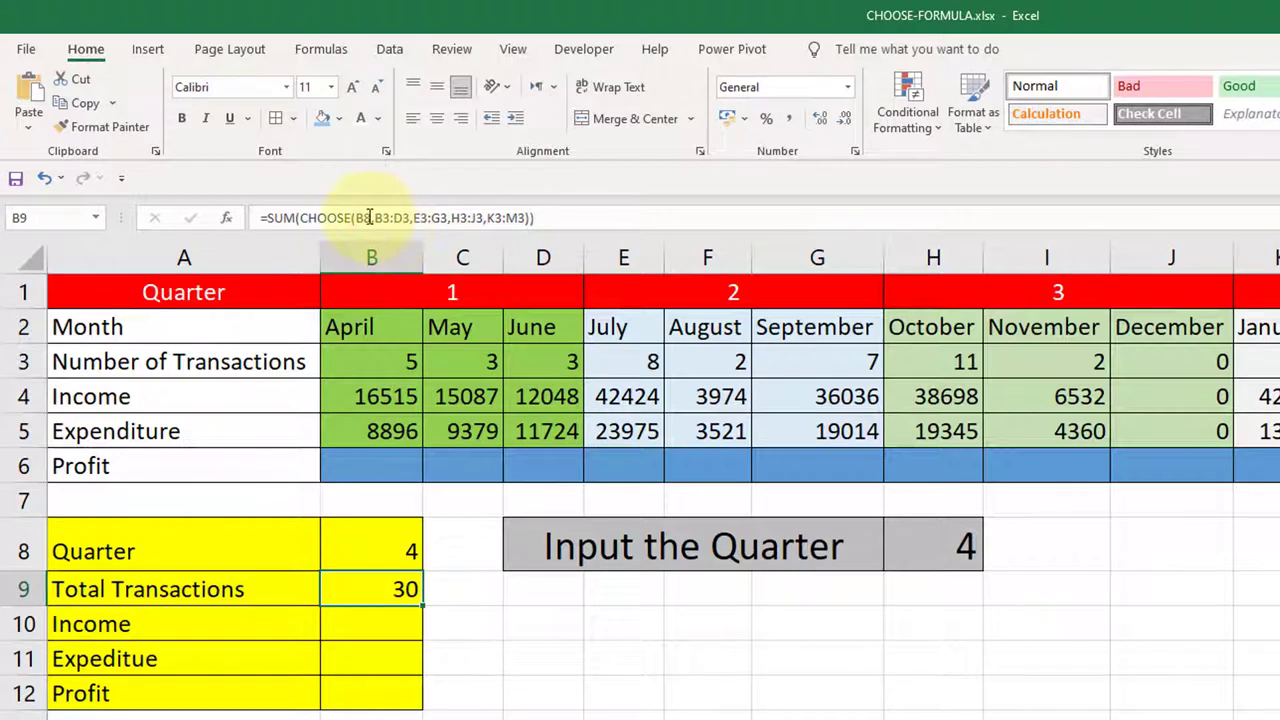
- Make the CHOOSE index reference in B9 absolute, giving =SUM(CHOOSE($B$8,B3:D3,E3:G3,H3:J3,K3:M3))
{"action": "left_click", "coordinate": [367, 218]}
{"action": "left_click", "coordinate": [359, 218]}
{"action": "key", "text": "F4"}
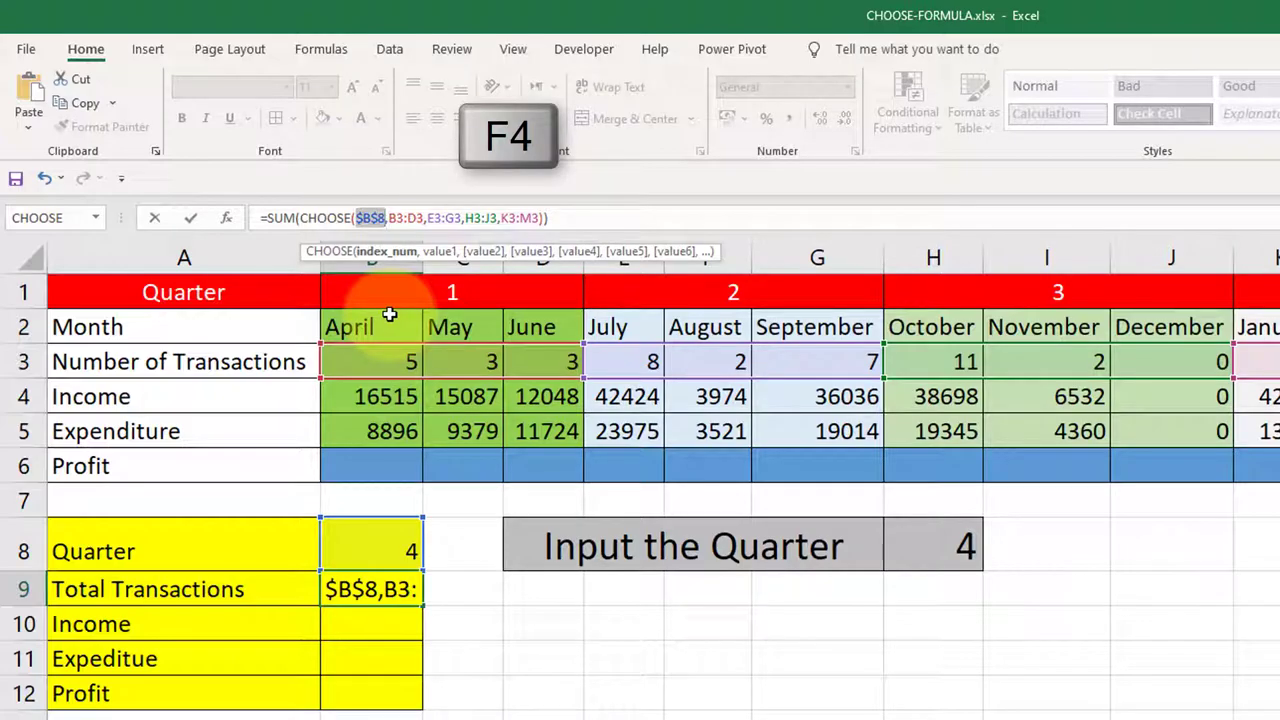
{"action": "key", "text": "Return"}
- Copy the B9 formula down through B12 for Income, Expenditure and Profit, and check the adjusted ranges in B10
{"action": "left_click", "coordinate": [371, 589]}
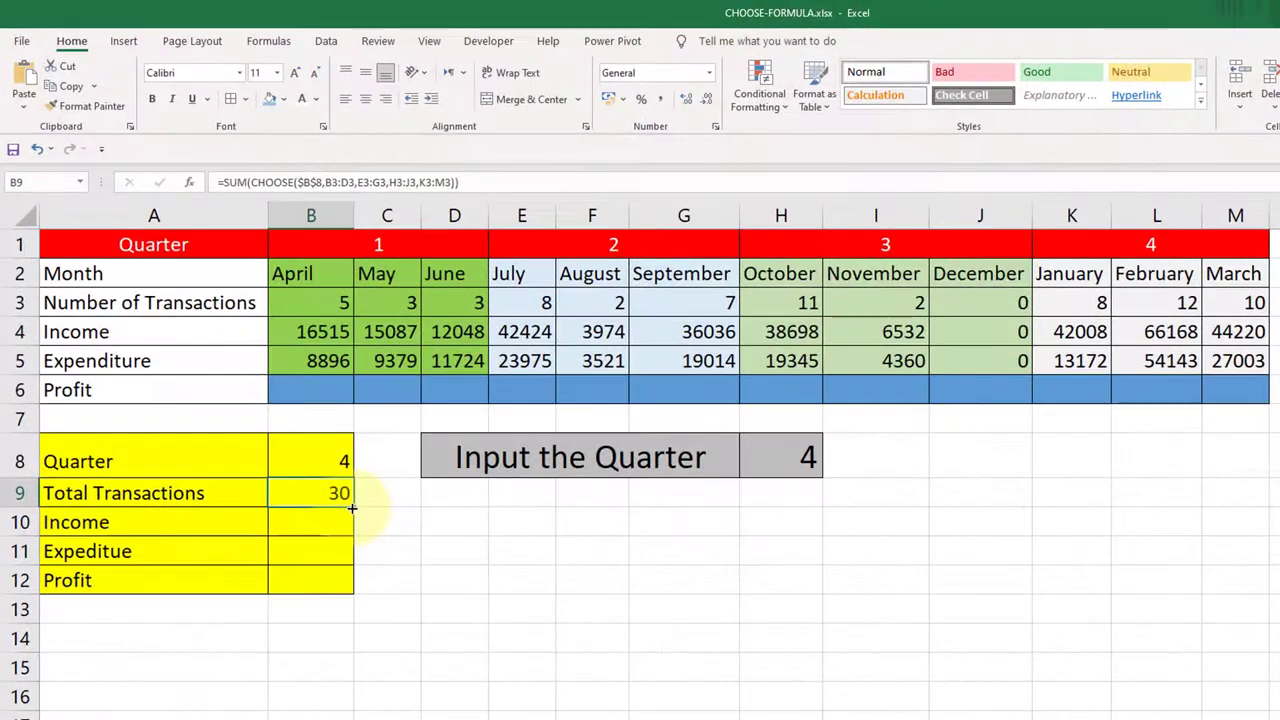
{"action": "left_click_drag", "start_coordinate": [333, 472], "coordinate": [331, 556]}
{"action": "left_click", "coordinate": [451, 591]}
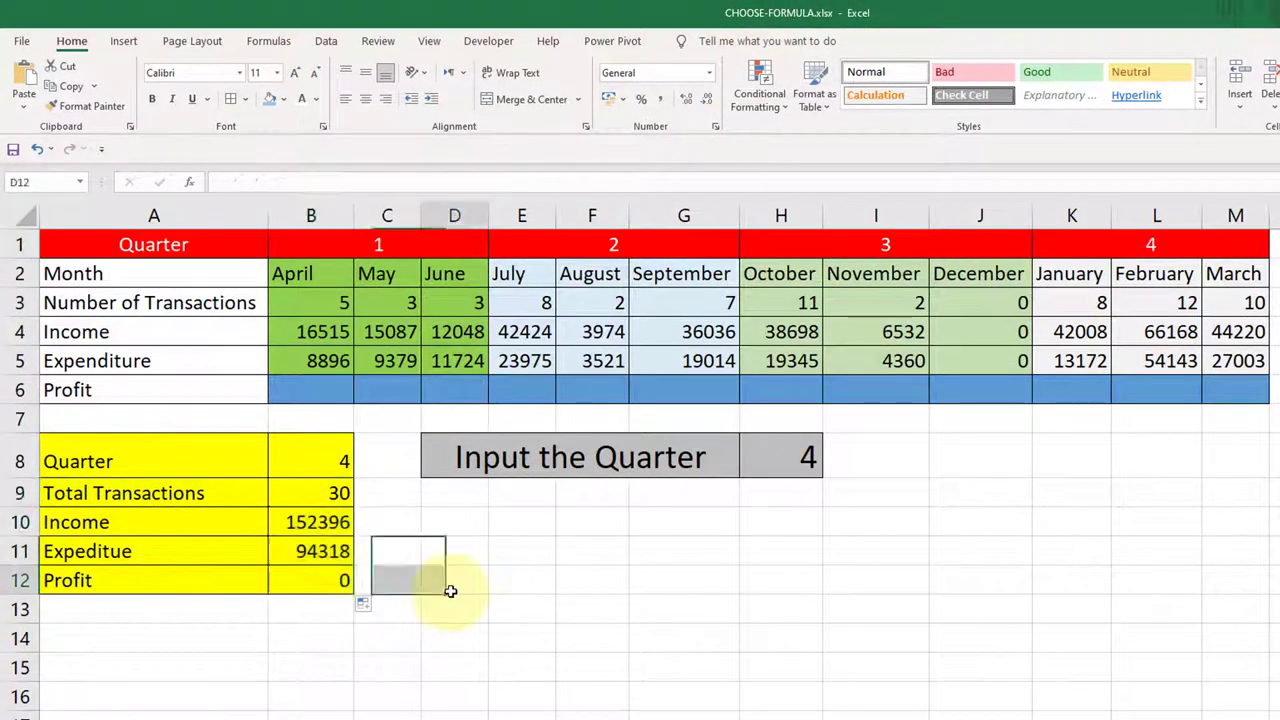
{"action": "left_click", "coordinate": [303, 522]}
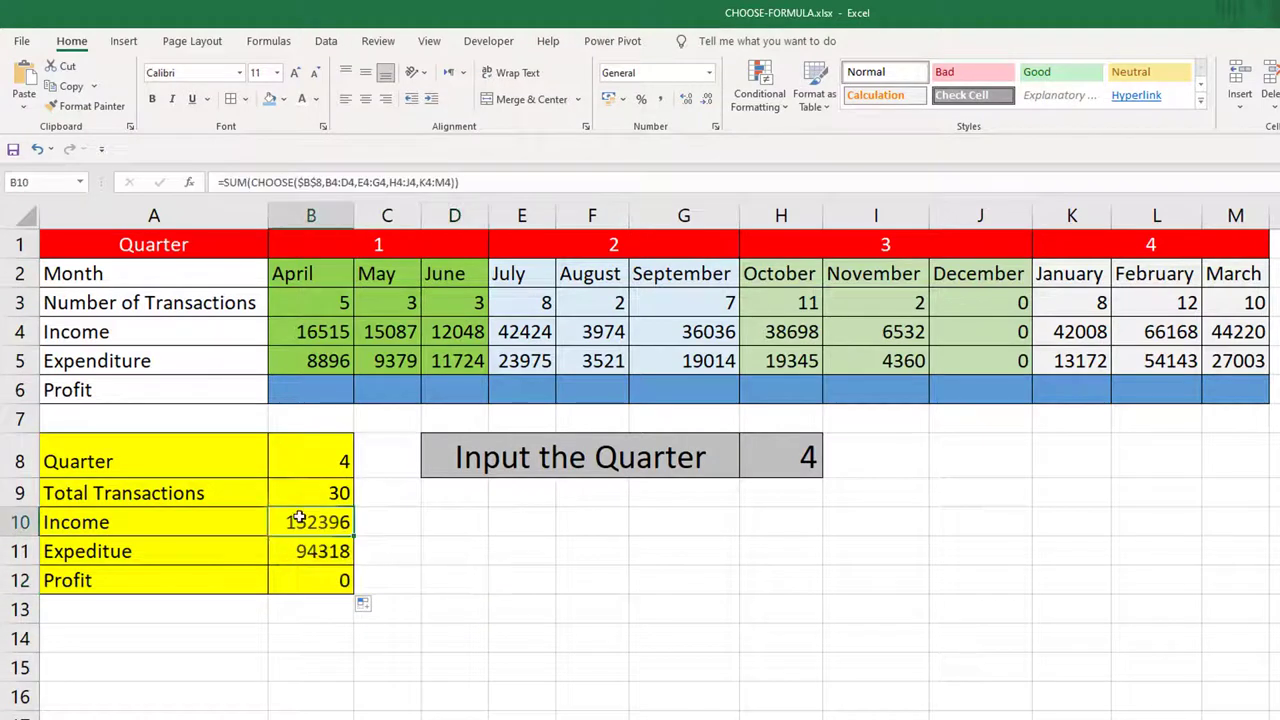
- Set the input quarter in H8 to 1 and check the Income result in B10 against the sum of B4:D4
{"action": "left_click", "coordinate": [738, 472]}
{"action": "type", "text": "1"}
{"action": "left_click", "coordinate": [846, 716]}
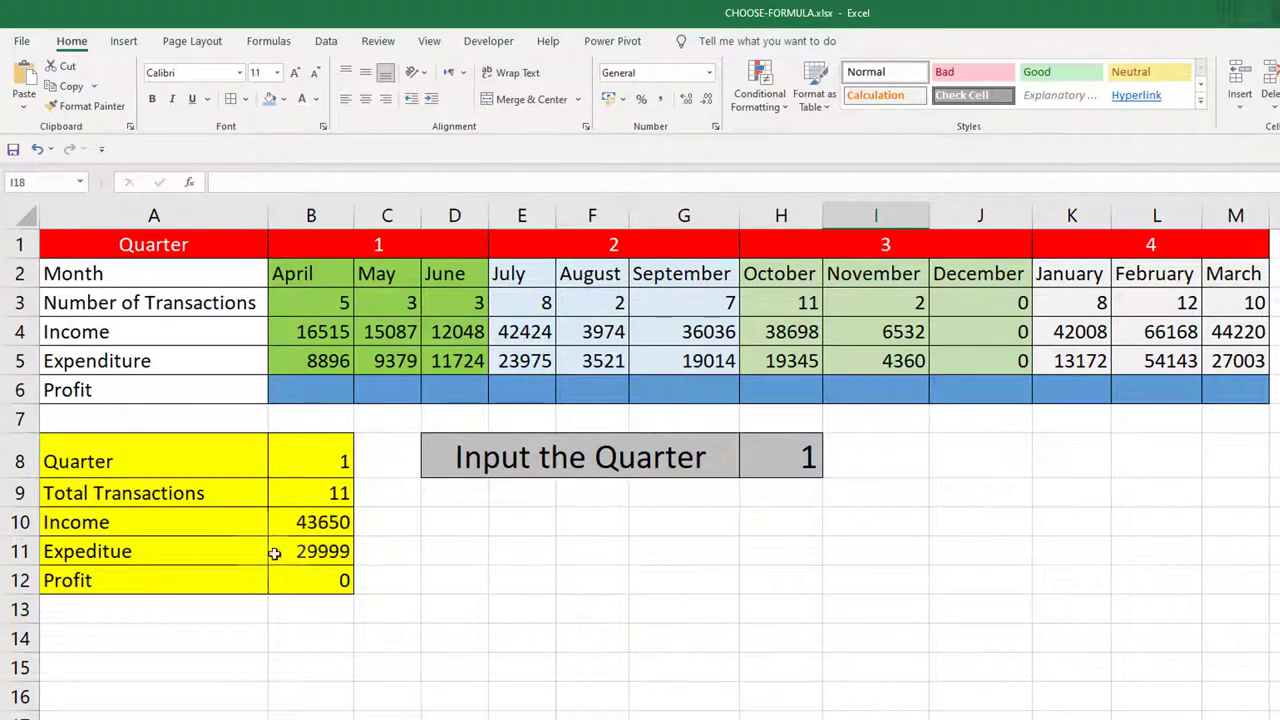
{"action": "left_click", "coordinate": [296, 522]}
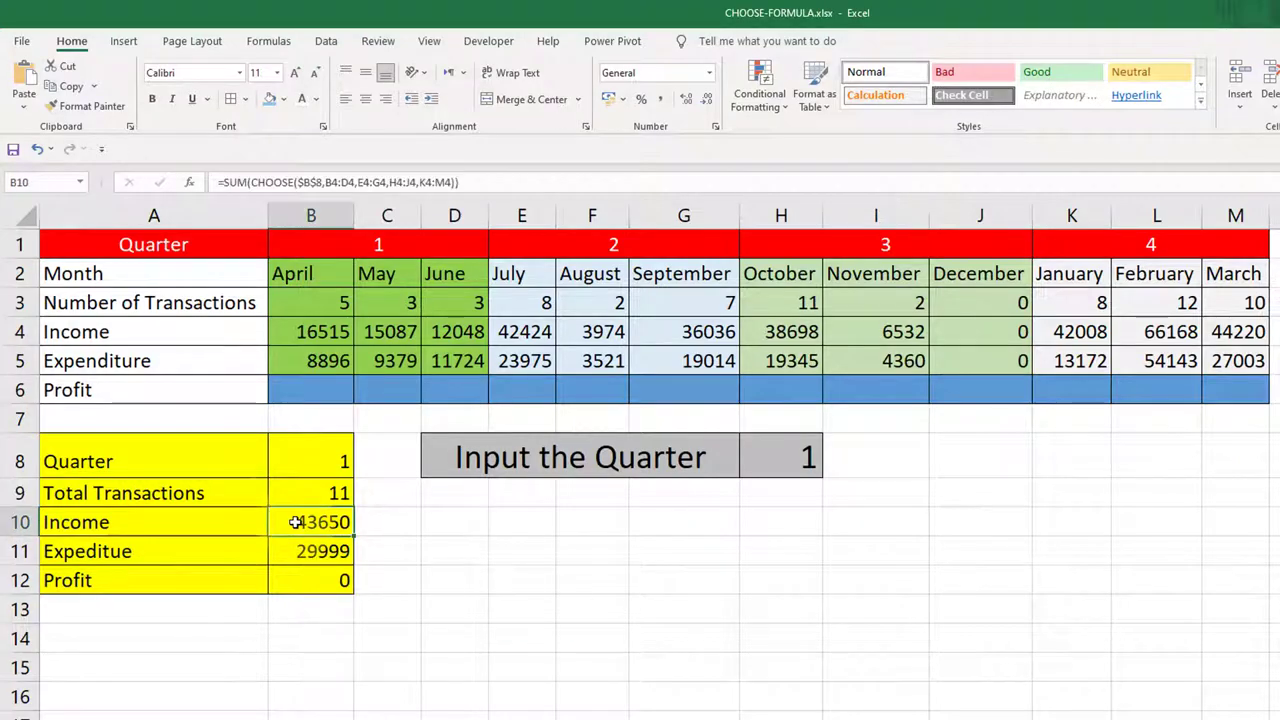
{"action": "left_click_drag", "start_coordinate": [278, 326], "coordinate": [430, 332]}
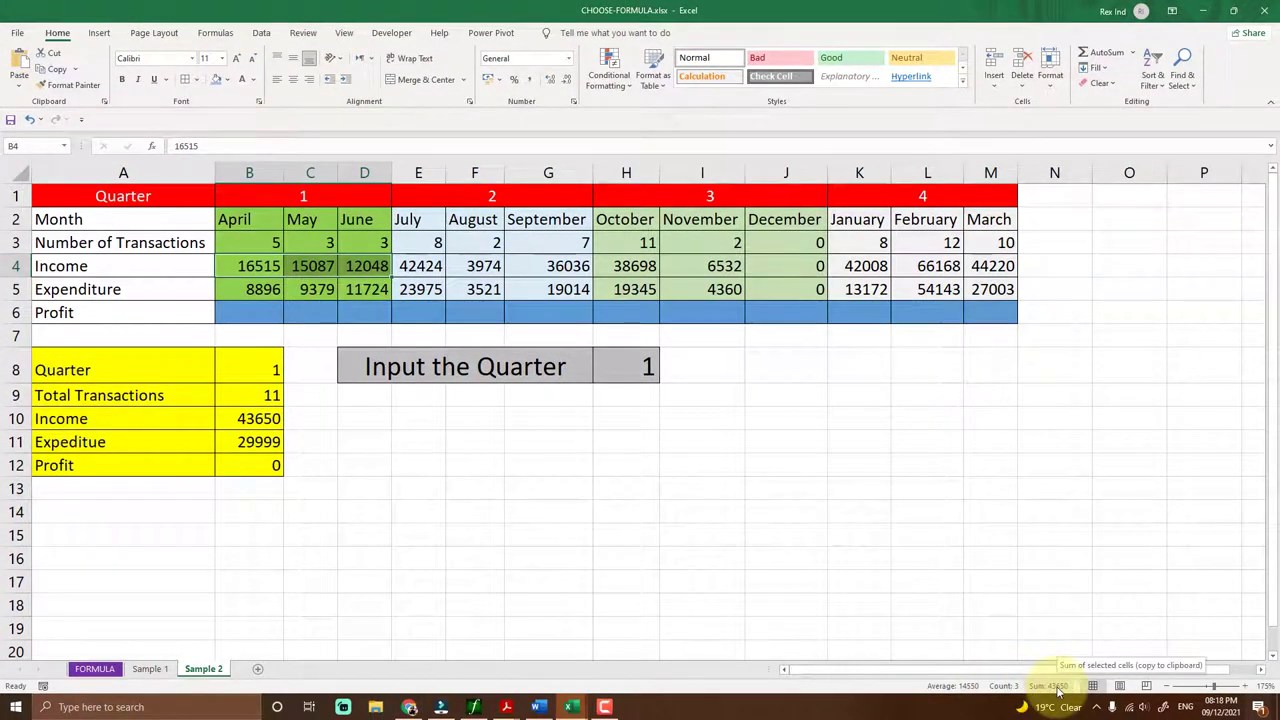
{"action": "left_click", "coordinate": [241, 419]}
- Calculate April's profit in B6 as income minus expenditure with the formula =B4-B5
{"action": "left_click", "coordinate": [237, 471]}
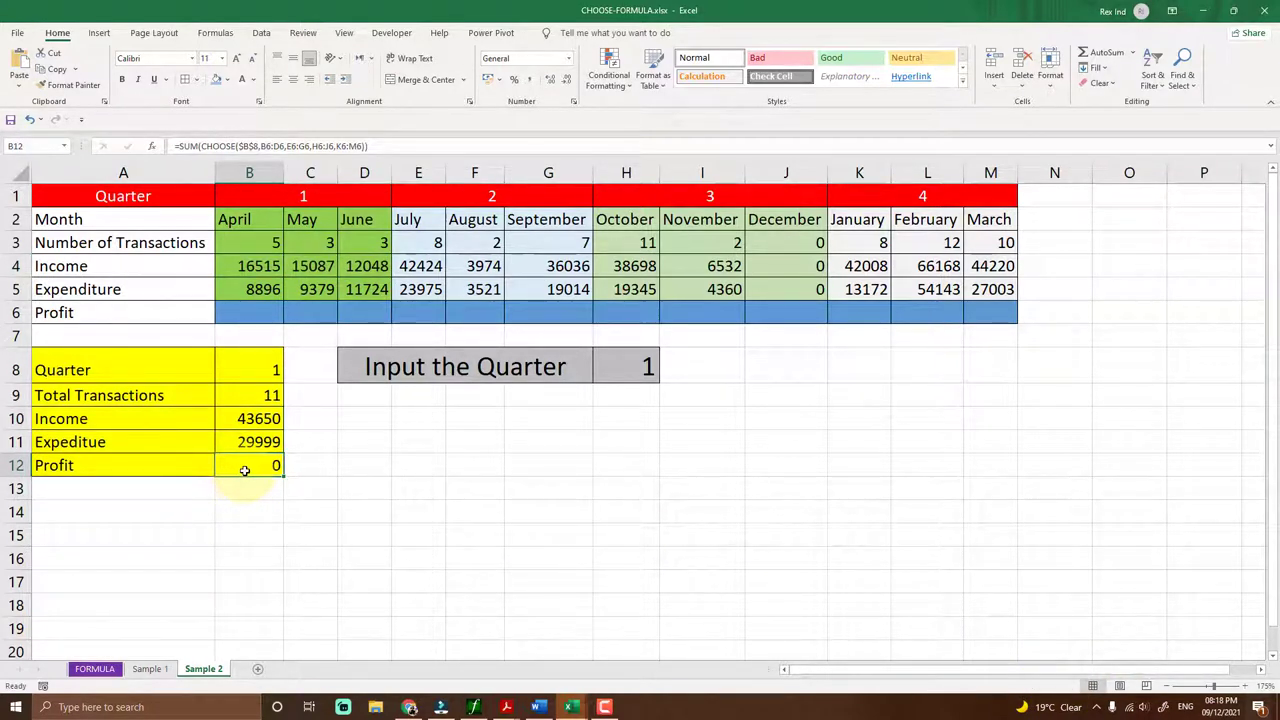
{"action": "left_click_drag", "start_coordinate": [245, 313], "coordinate": [990, 312]}
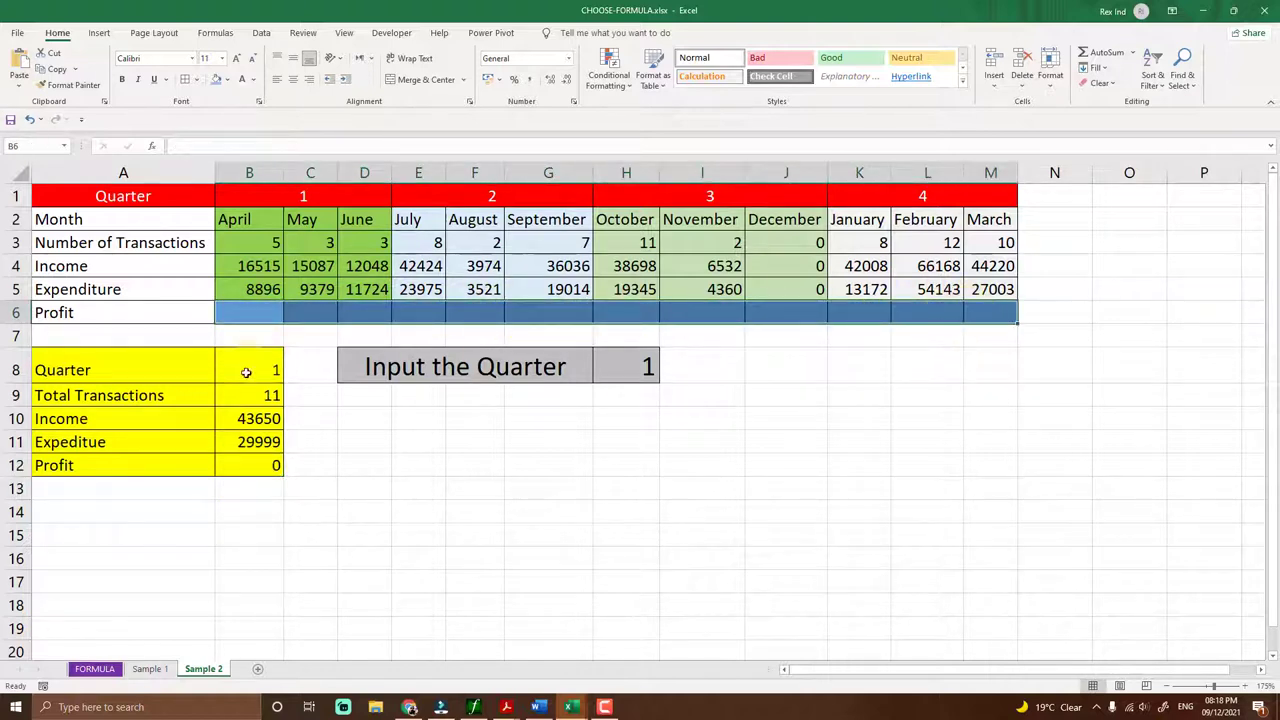
{"action": "left_click", "coordinate": [250, 313]}
{"action": "left_click_drag", "start_coordinate": [250, 266], "coordinate": [247, 300]}
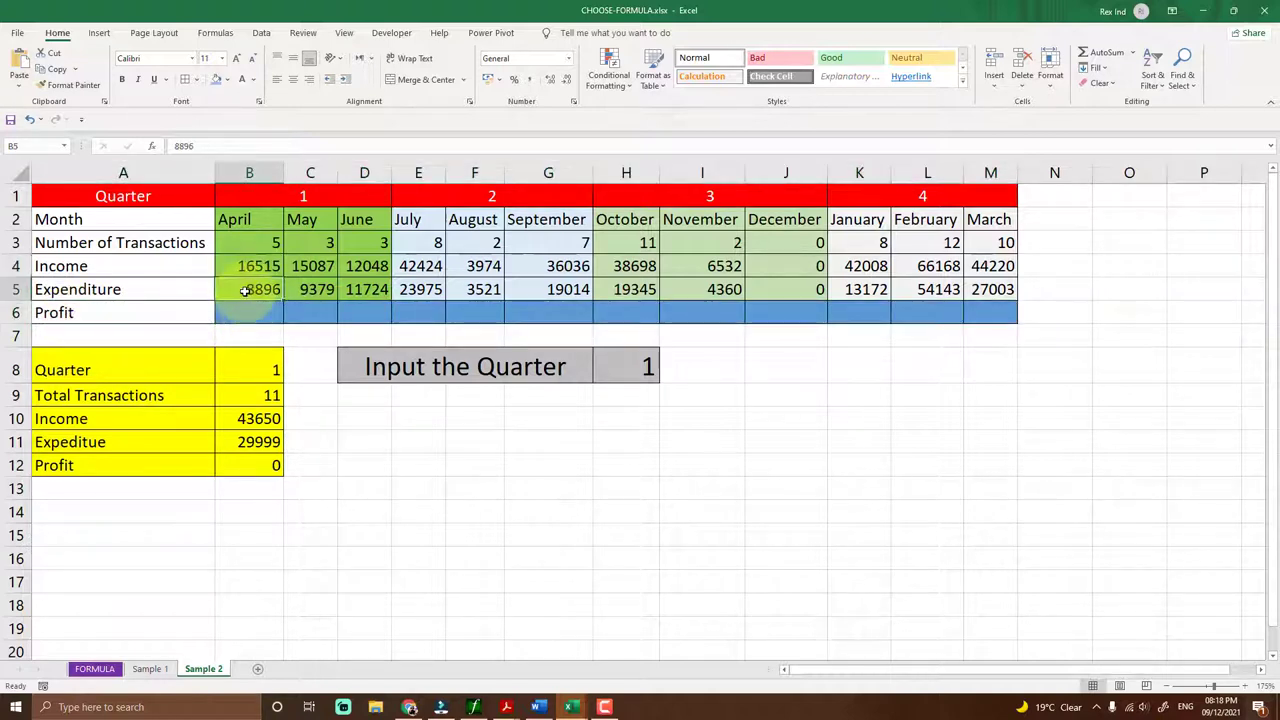
{"action": "left_click", "coordinate": [248, 297]}
{"action": "left_click", "coordinate": [250, 319]}
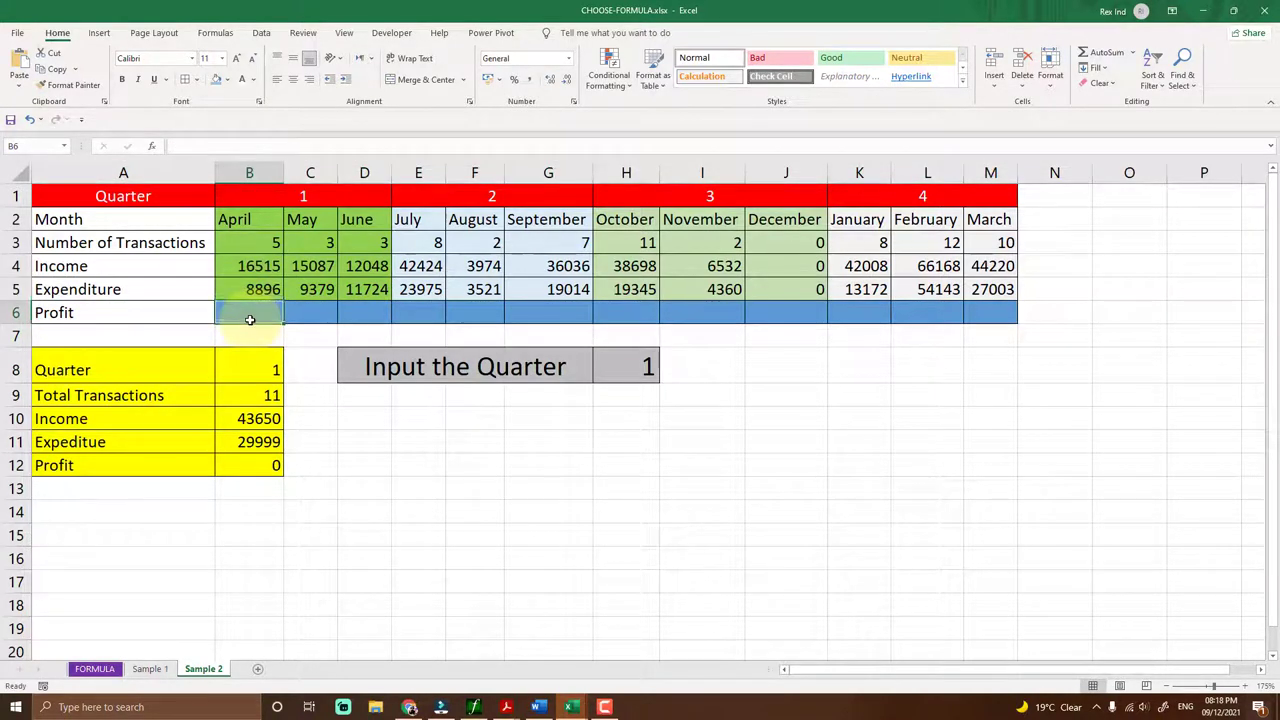
{"action": "type", "text": "="}
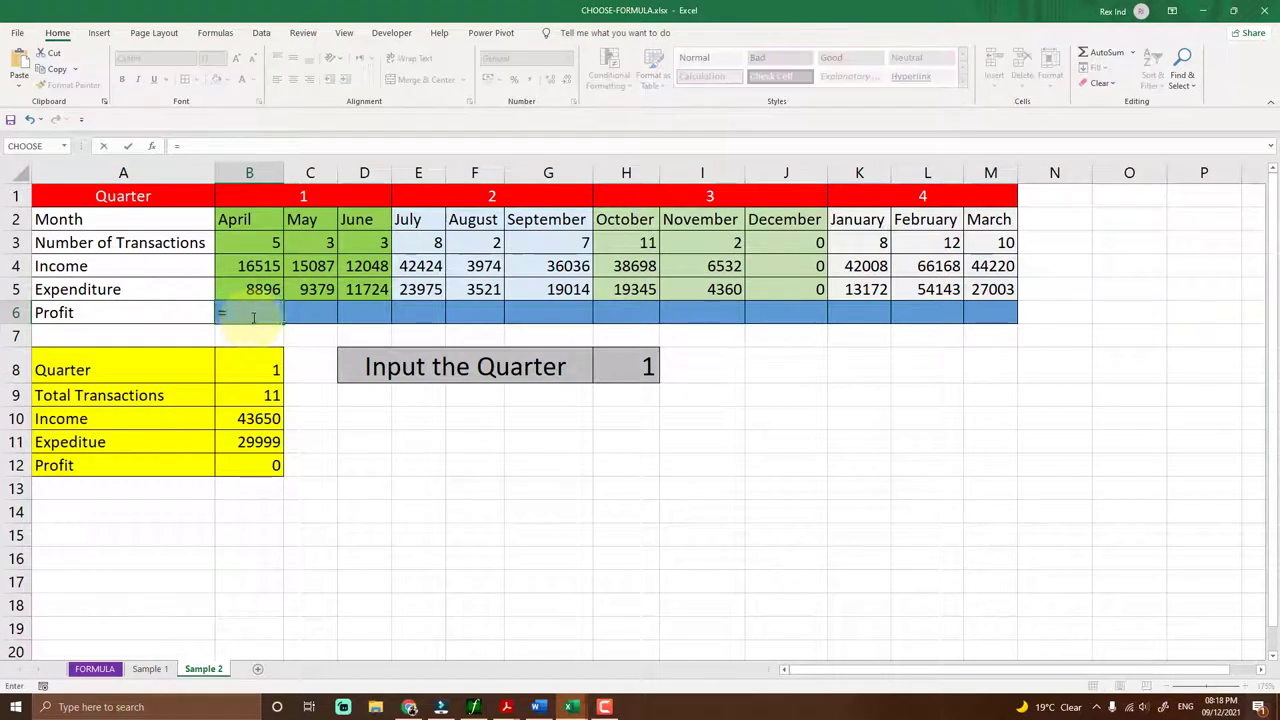
{"action": "left_click", "coordinate": [259, 266]}
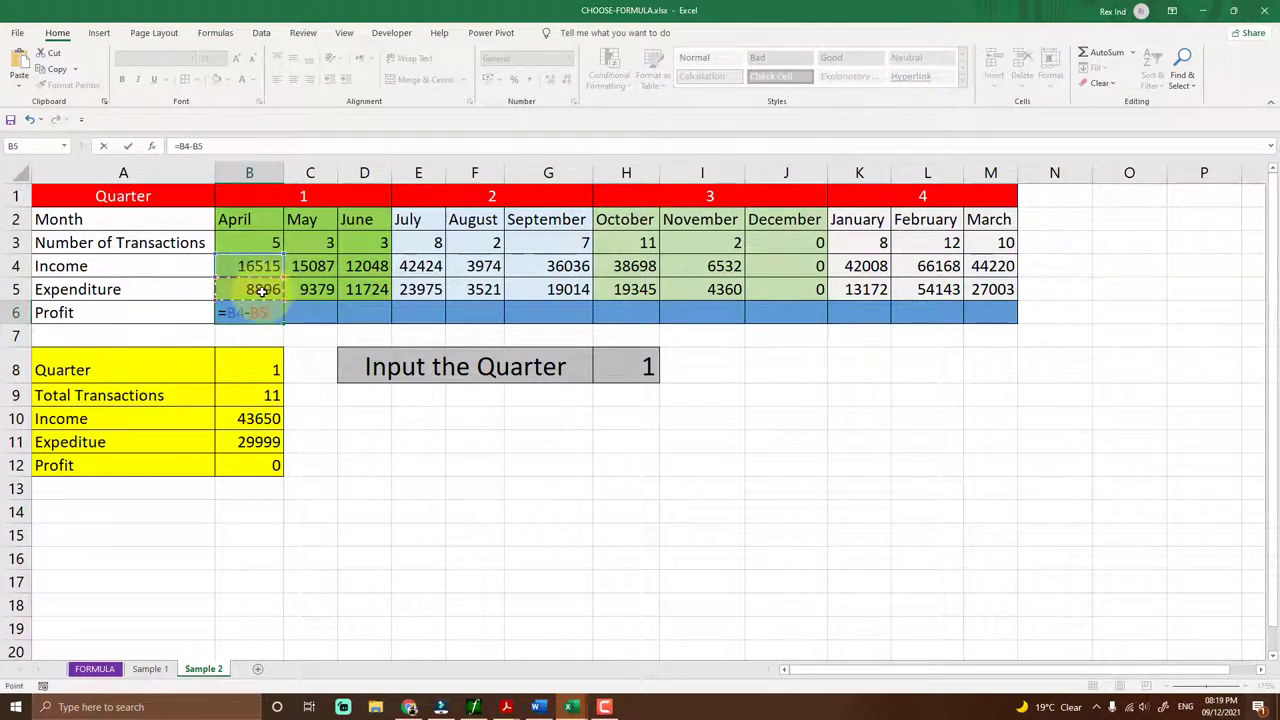
{"action": "key", "text": "Return"}
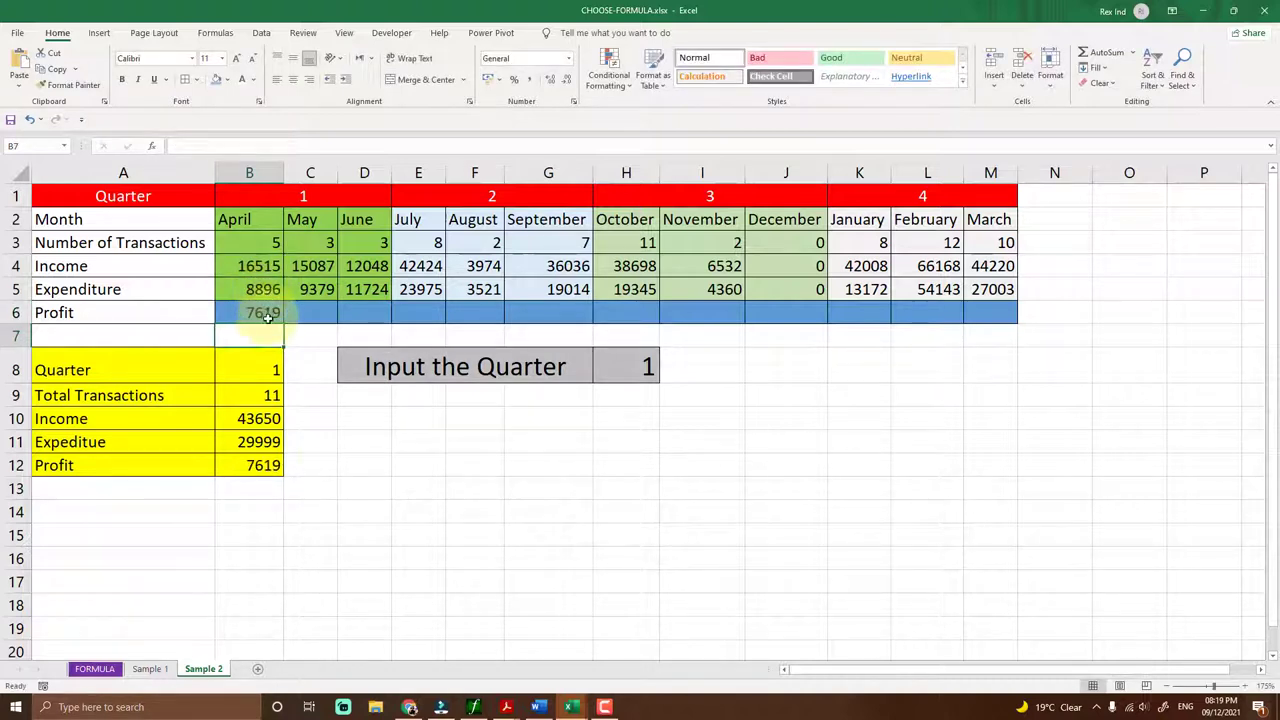
- Fill the B6 profit formula across to M6 and check B12's Profit against the sum of B6:D6
{"action": "left_click", "coordinate": [261, 468]}
{"action": "left_click", "coordinate": [265, 314]}
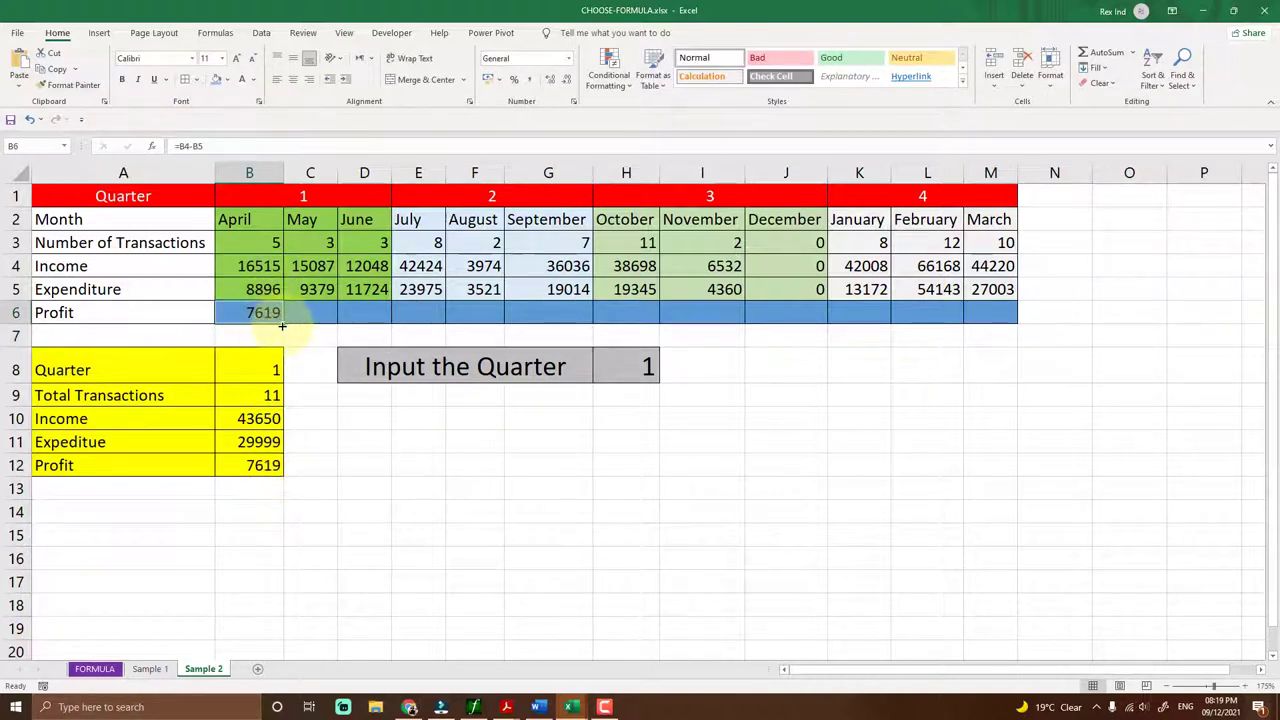
{"action": "left_click_drag", "start_coordinate": [282, 326], "coordinate": [1015, 318]}
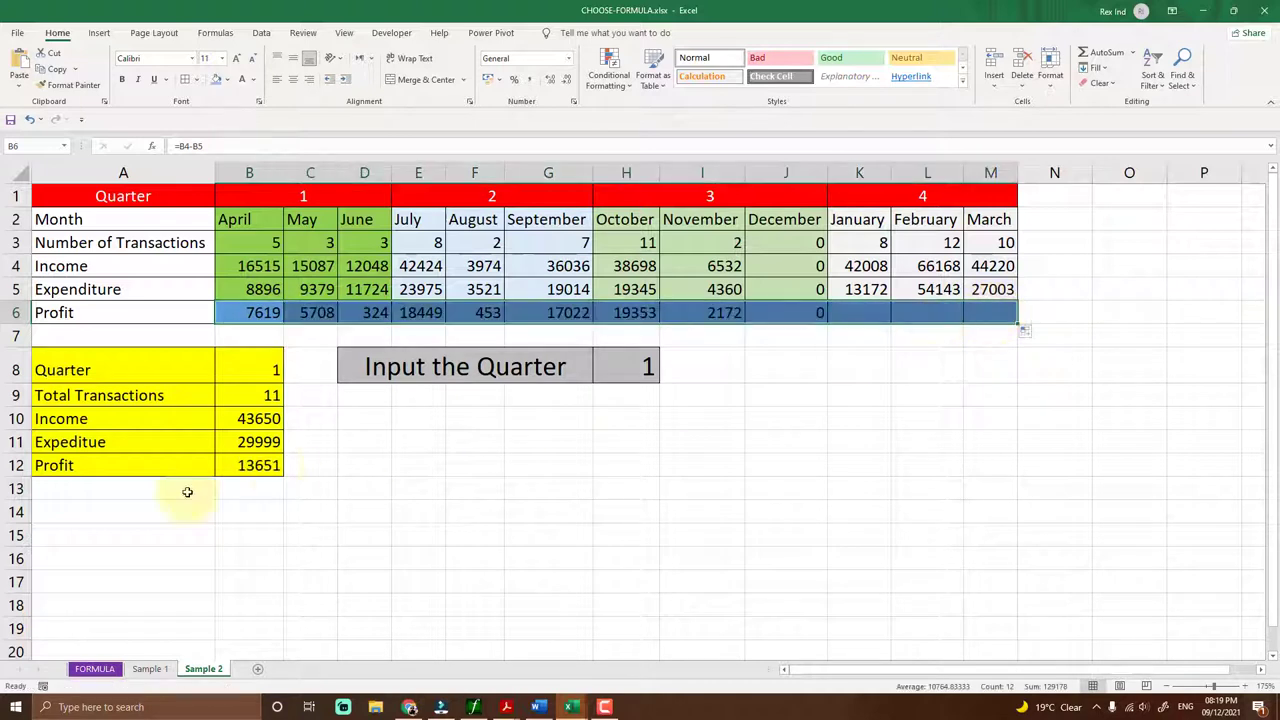
{"action": "left_click_drag", "start_coordinate": [250, 313], "coordinate": [360, 314]}
{"action": "left_click", "coordinate": [368, 455]}
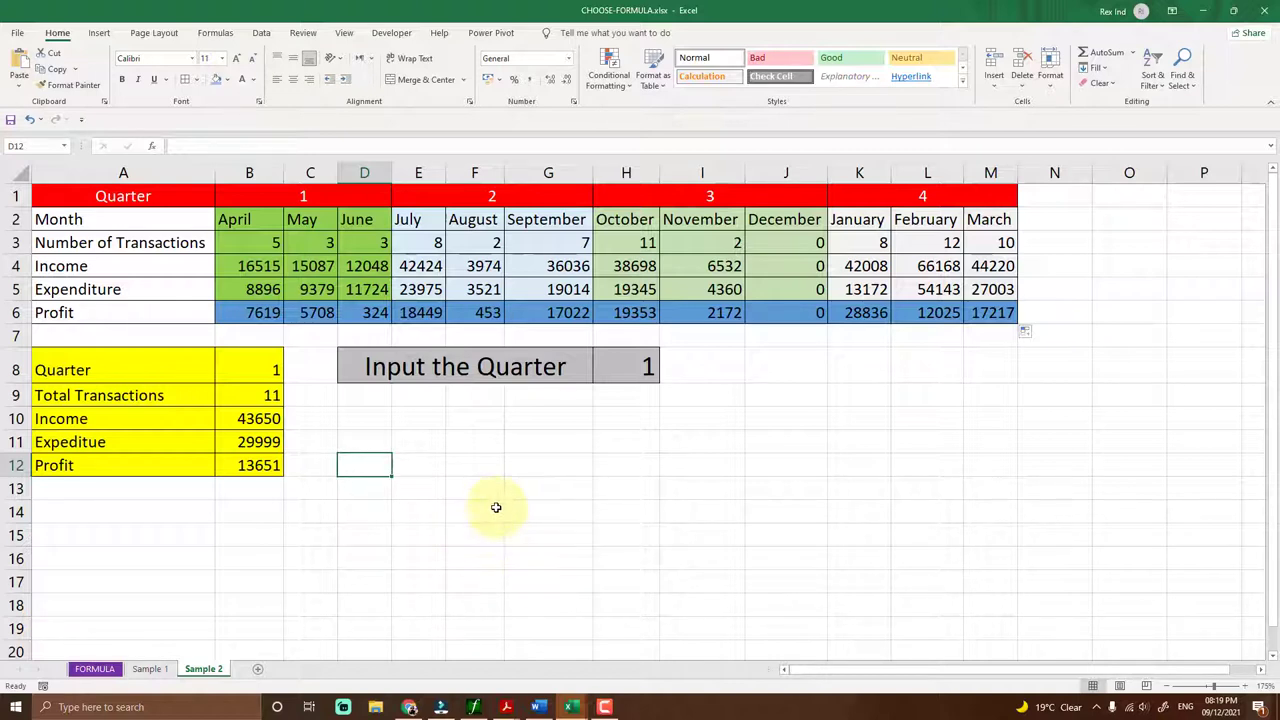
- Test the summary by setting the input quarter in H8 to 2, 3 and finally 4
{"action": "left_click", "coordinate": [624, 366]}
{"action": "type", "text": "2"}
{"action": "key", "text": "Return"}
{"action": "double_click", "coordinate": [601, 367]}
{"action": "key", "text": "BackSpace"}
{"action": "type", "text": "3"}
{"action": "key", "text": "Return"}
{"action": "left_click", "coordinate": [603, 366]}
{"action": "type", "text": "4"}
{"action": "left_click", "coordinate": [633, 520]}
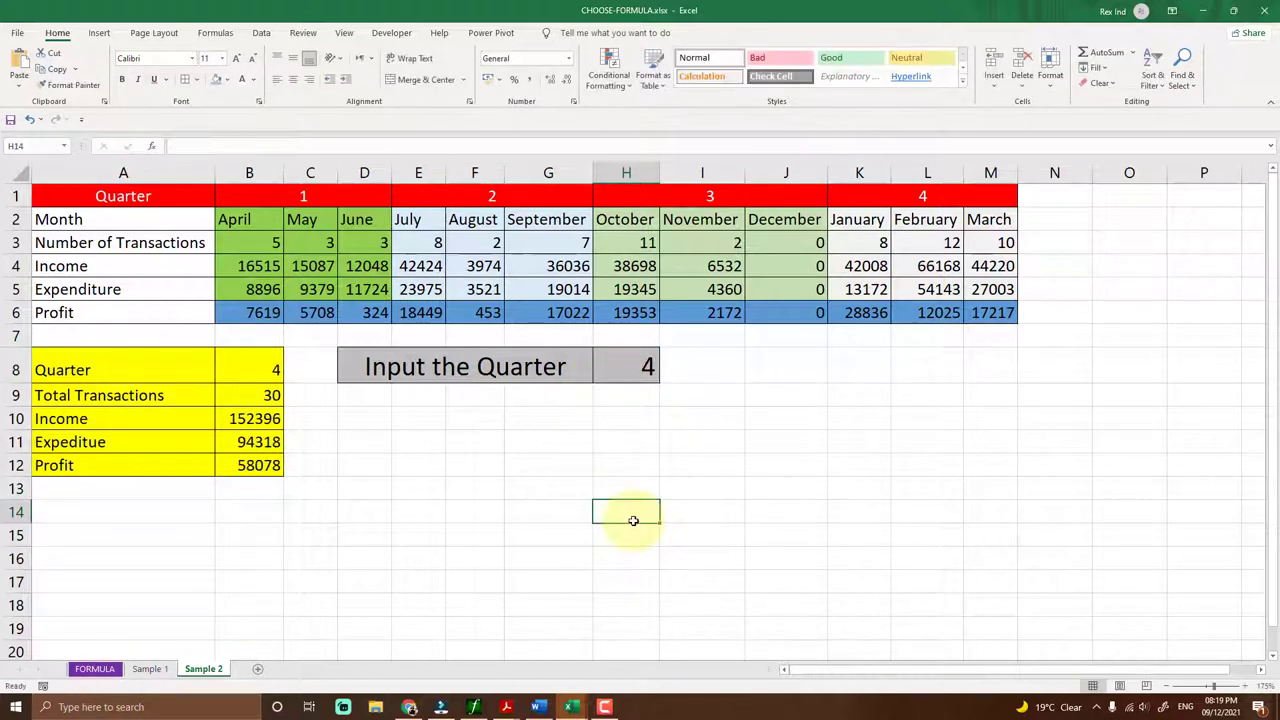
- Try the out-of-range quarter 5 in H8 and examine the summary results in B9:B12
{"action": "left_click", "coordinate": [636, 370]}
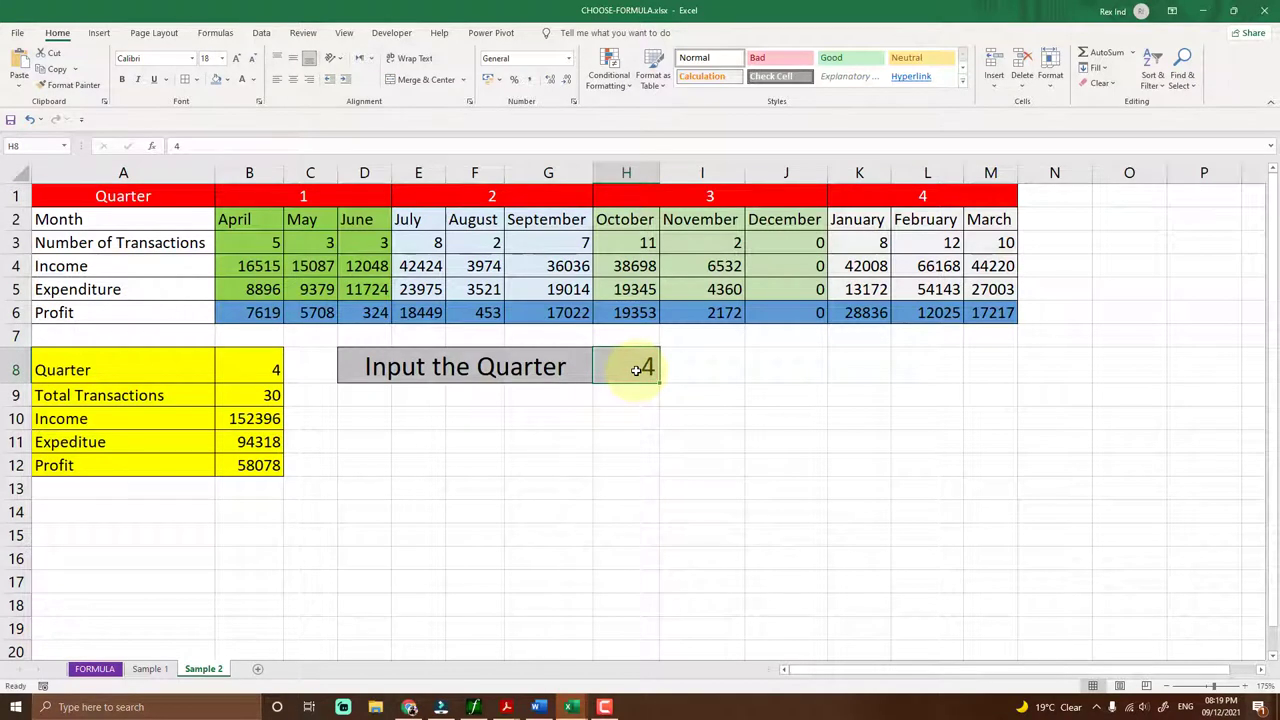
{"action": "type", "text": "5"}
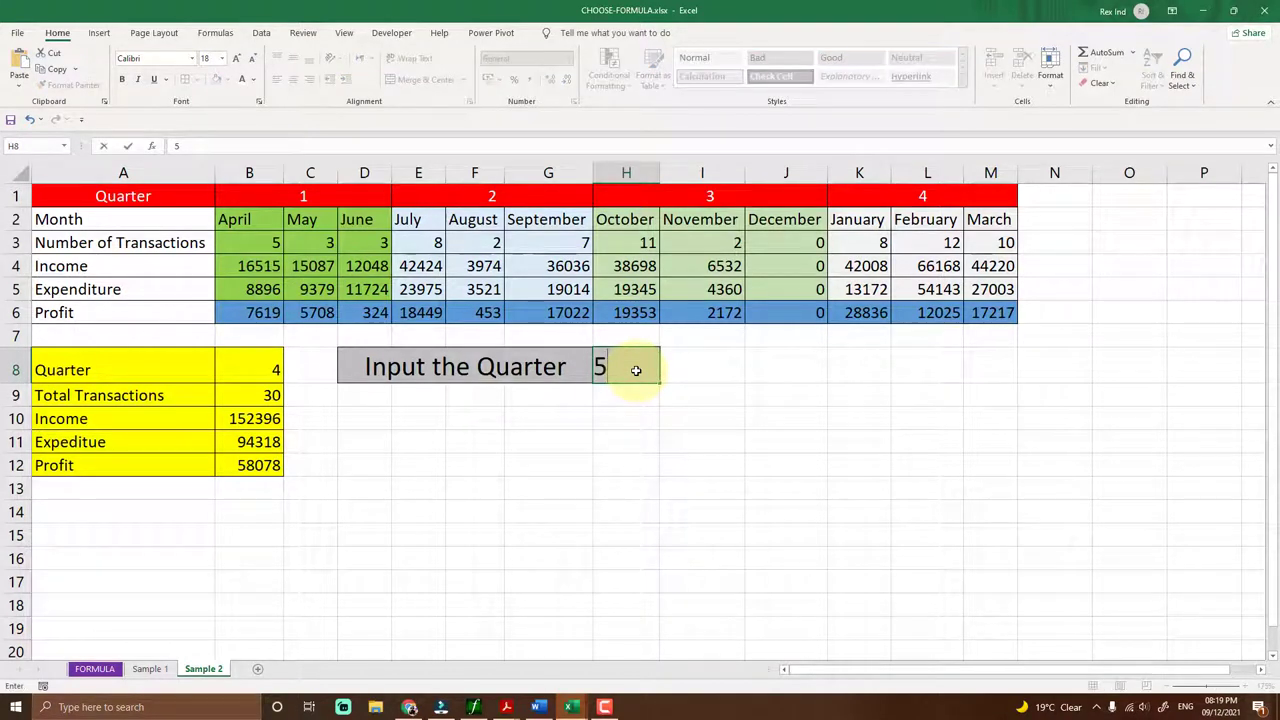
{"action": "left_click", "coordinate": [642, 453]}
{"action": "left_click_drag", "start_coordinate": [228, 396], "coordinate": [241, 453]}
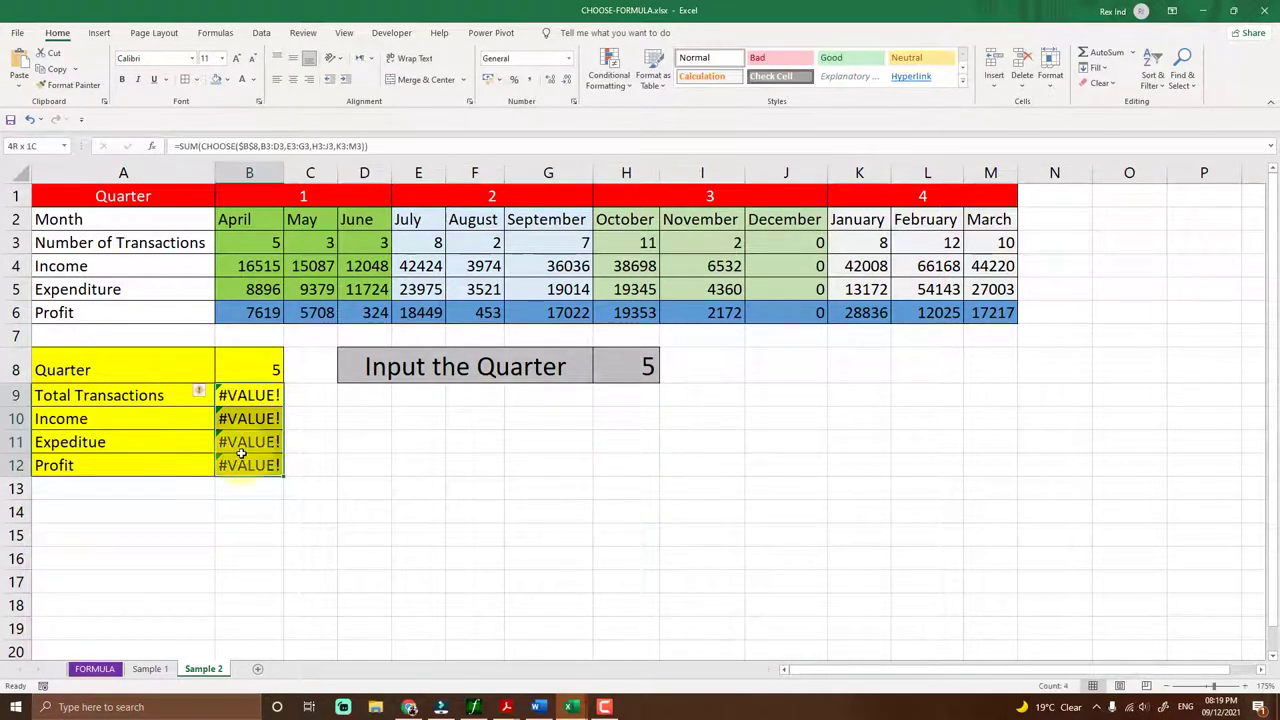
- Set the input quarter in H8 back to the valid value 4
{"action": "left_click", "coordinate": [647, 370]}
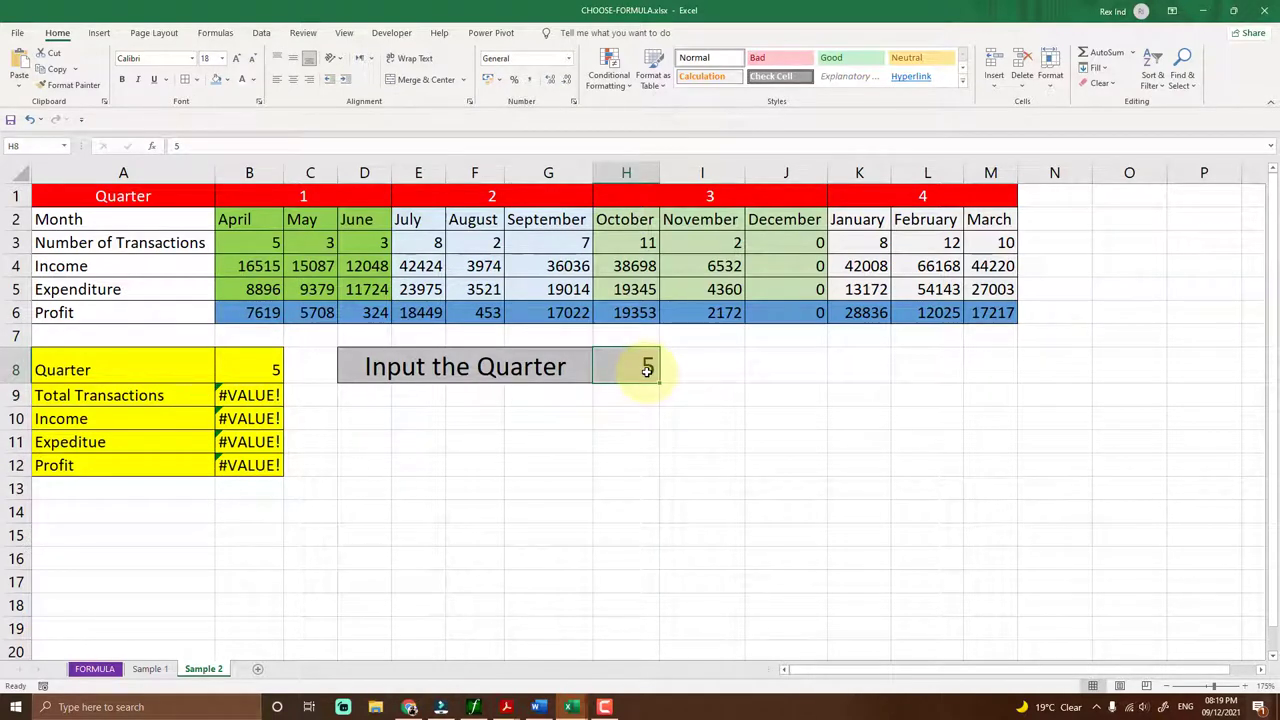
{"action": "type", "text": "4"}
{"action": "left_click", "coordinate": [570, 455]}
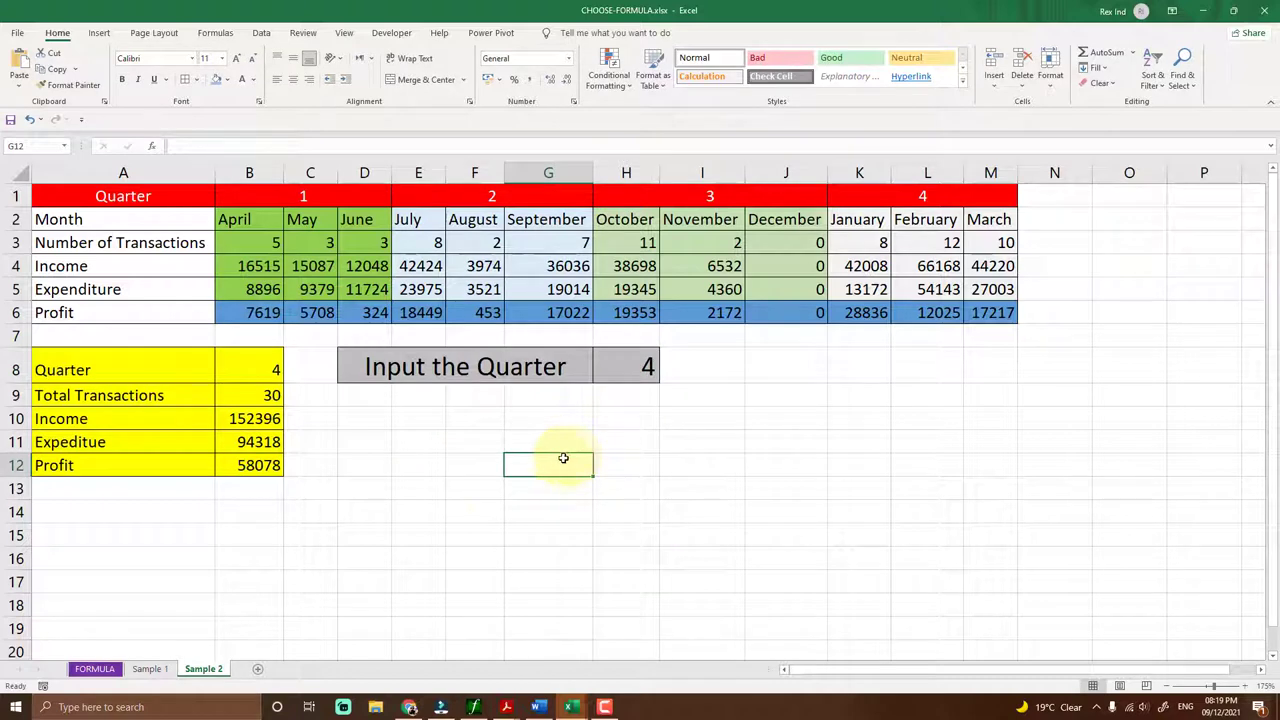